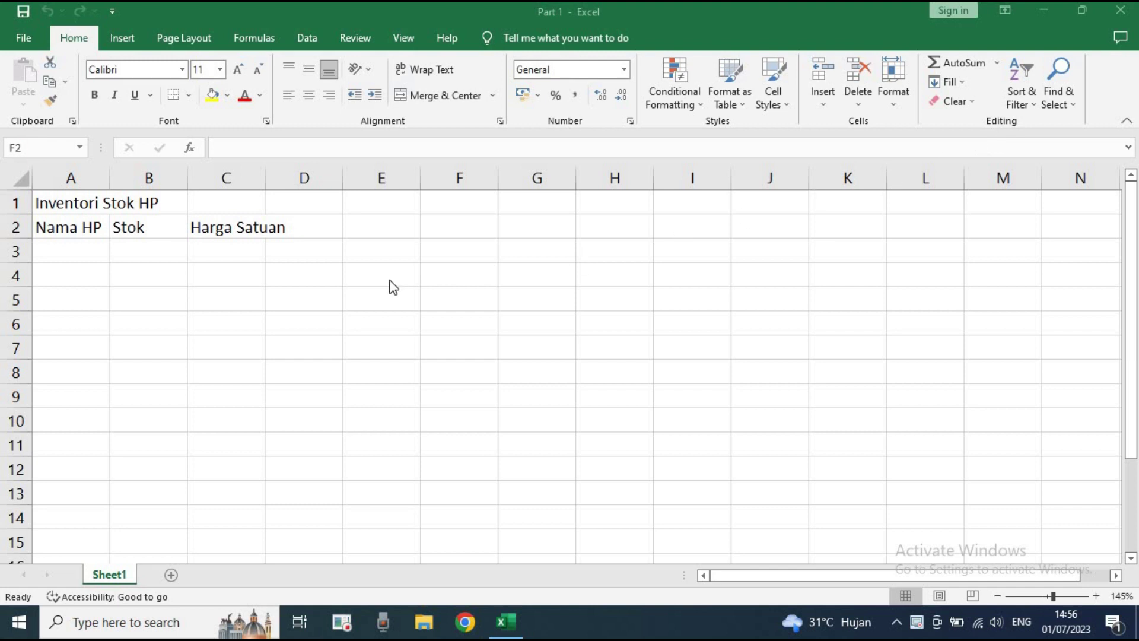
click(348, 248)
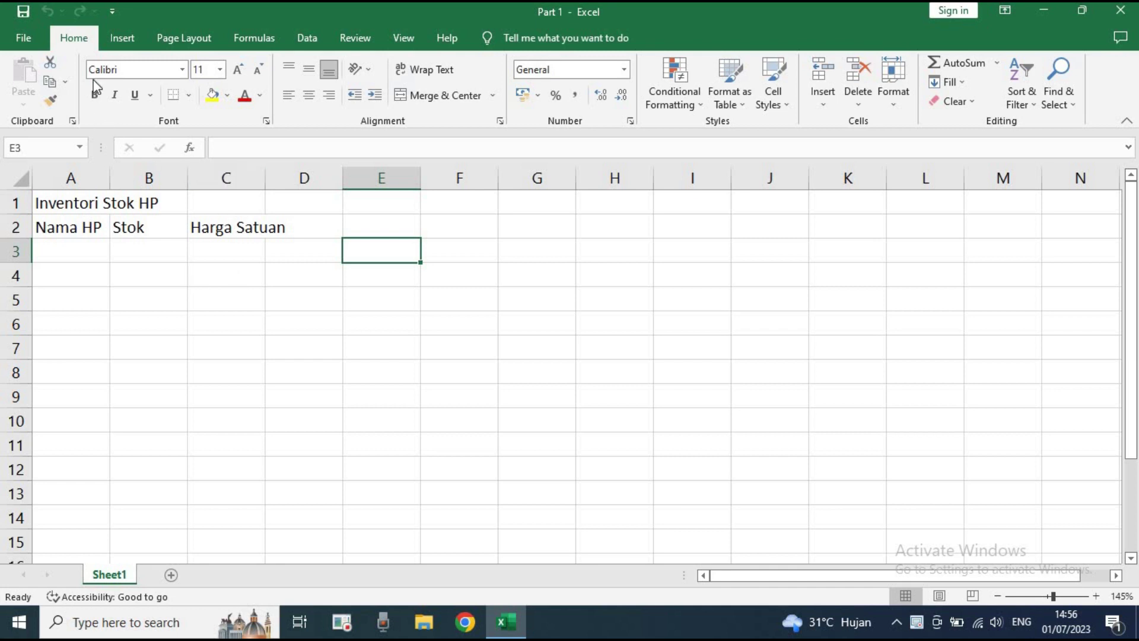
click(139, 375)
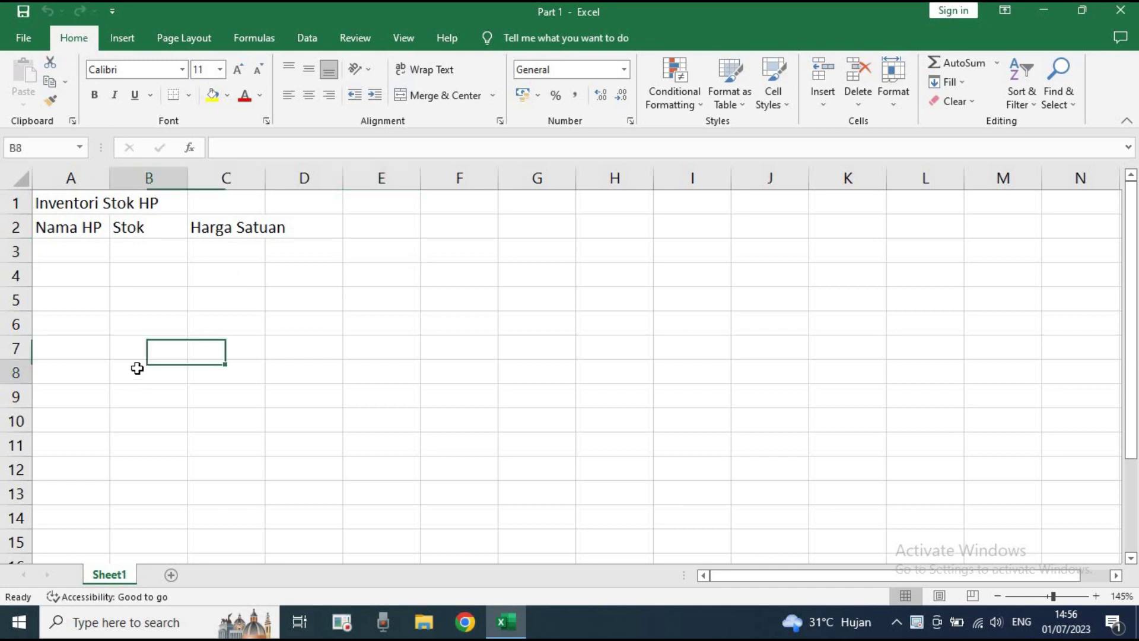
click(98, 233)
click(96, 203)
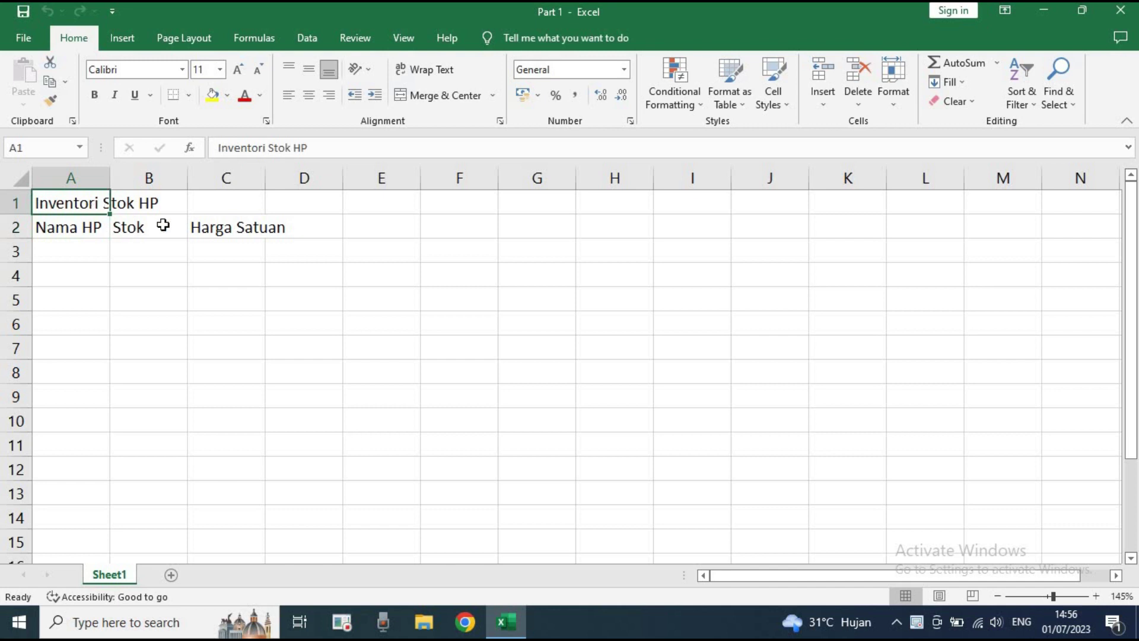
click(178, 245)
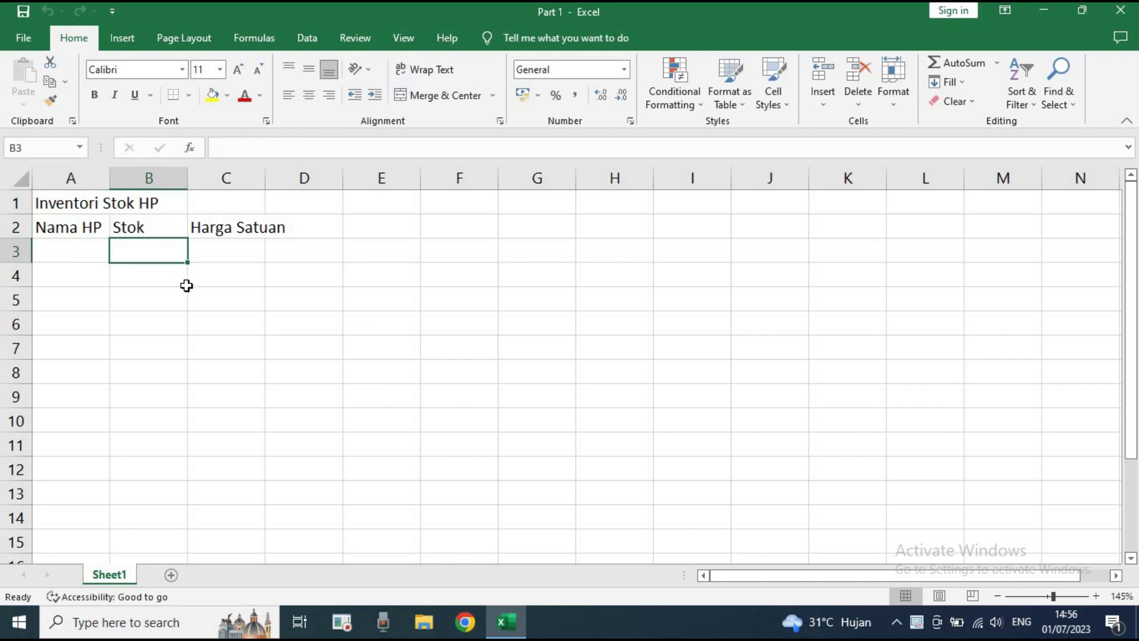
click(191, 291)
click(122, 259)
click(197, 296)
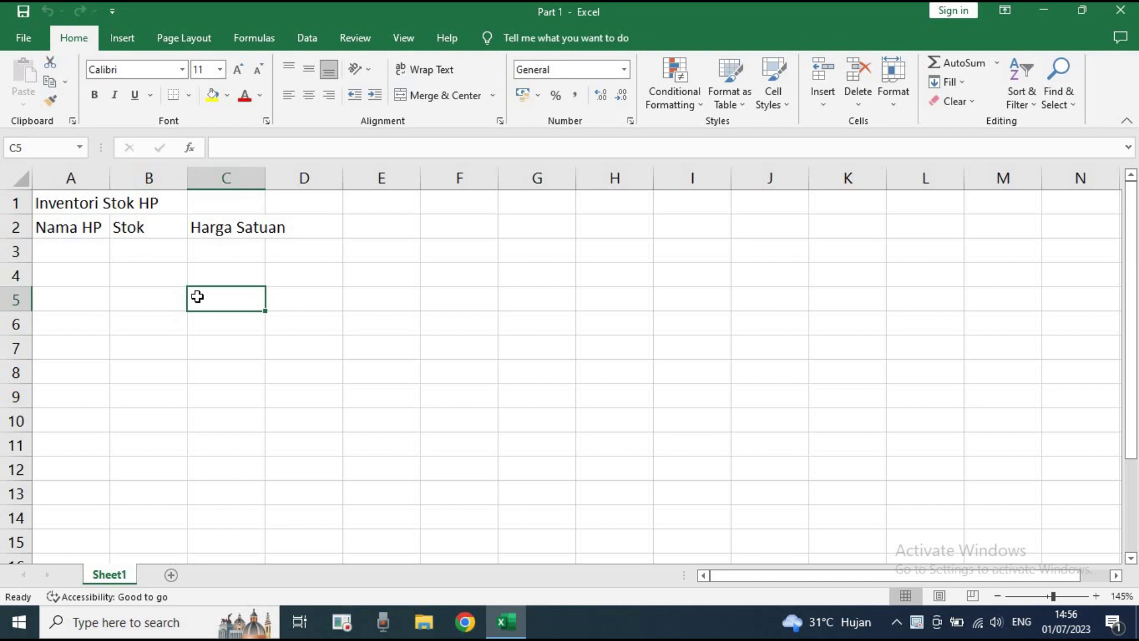
click(102, 261)
click(206, 247)
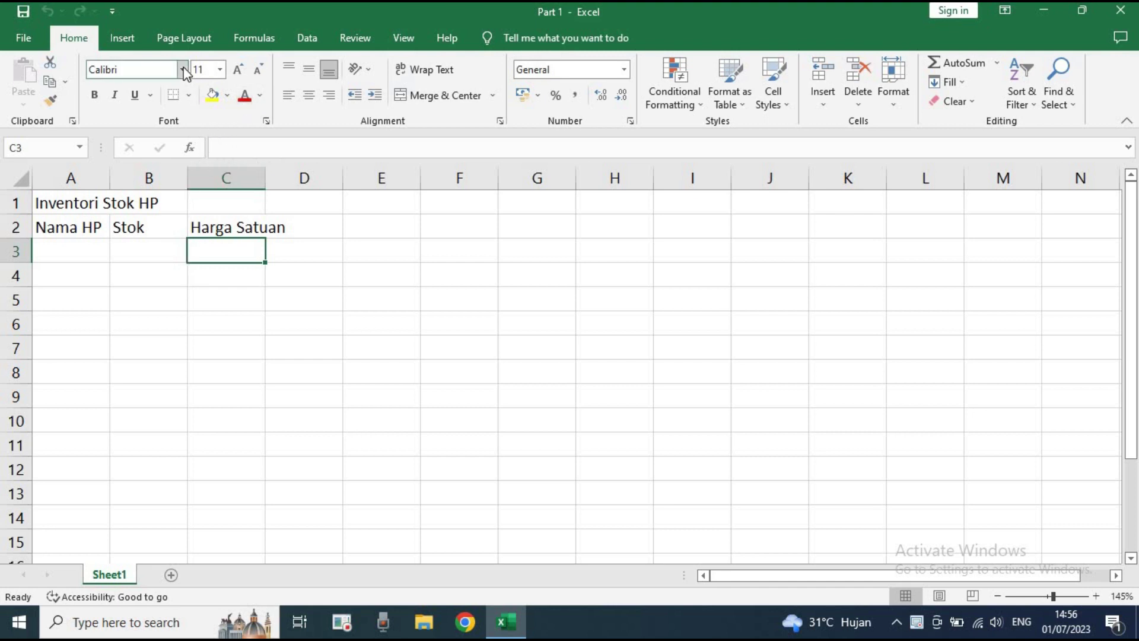
- Try the Aharoni and Algerian fonts on the title "Inventori Stok HP" in cell A1
click(72, 207)
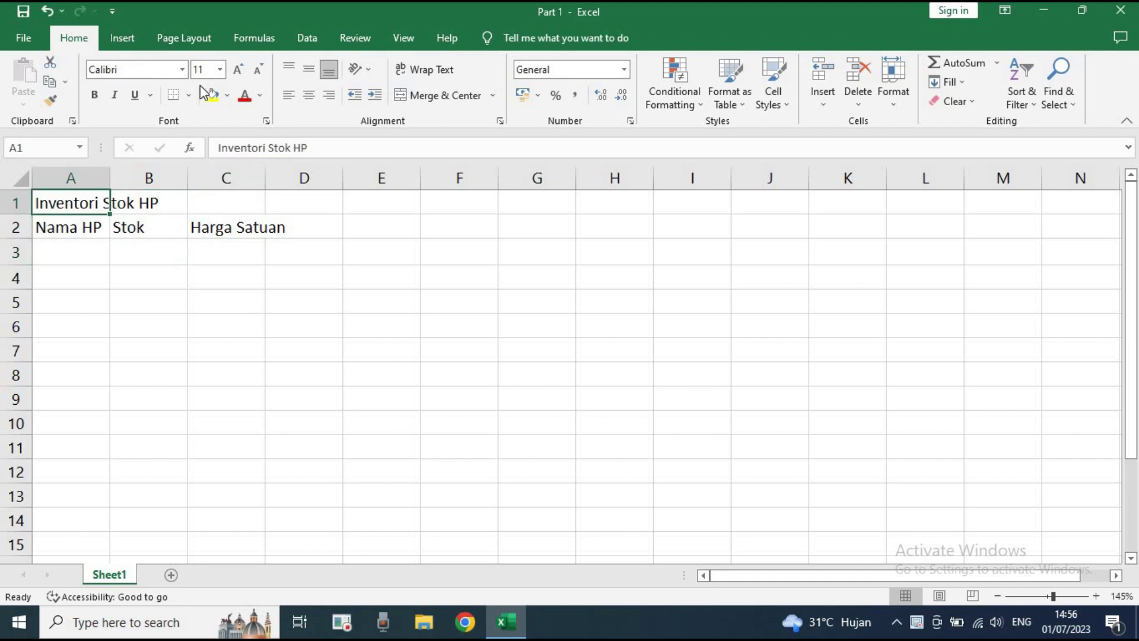
click(182, 69)
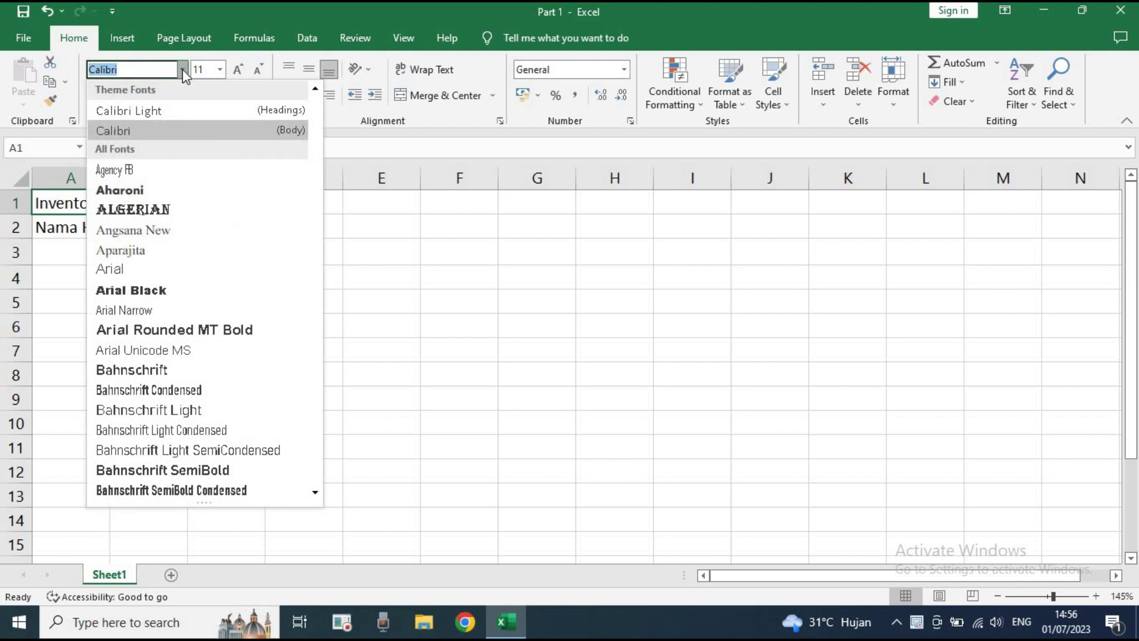
click(181, 70)
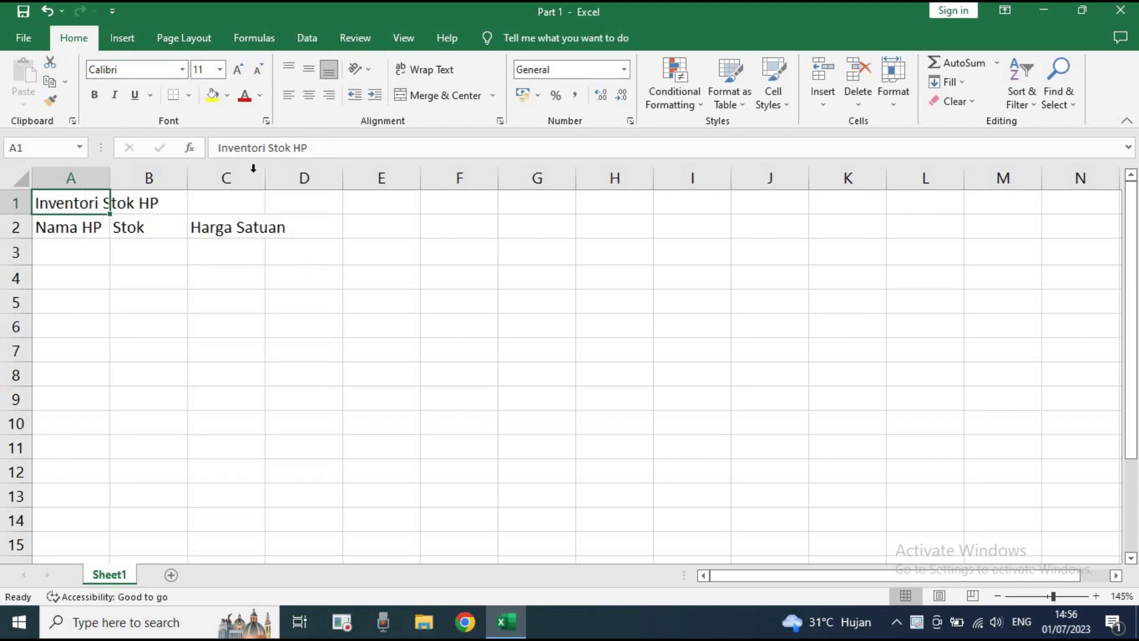
click(179, 71)
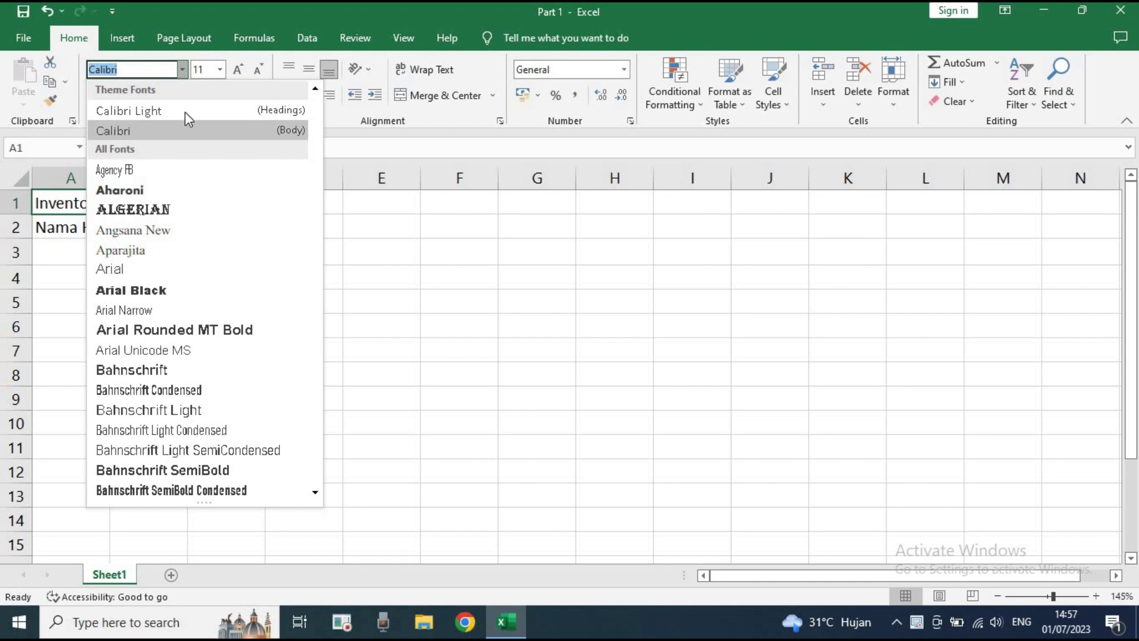
click(173, 190)
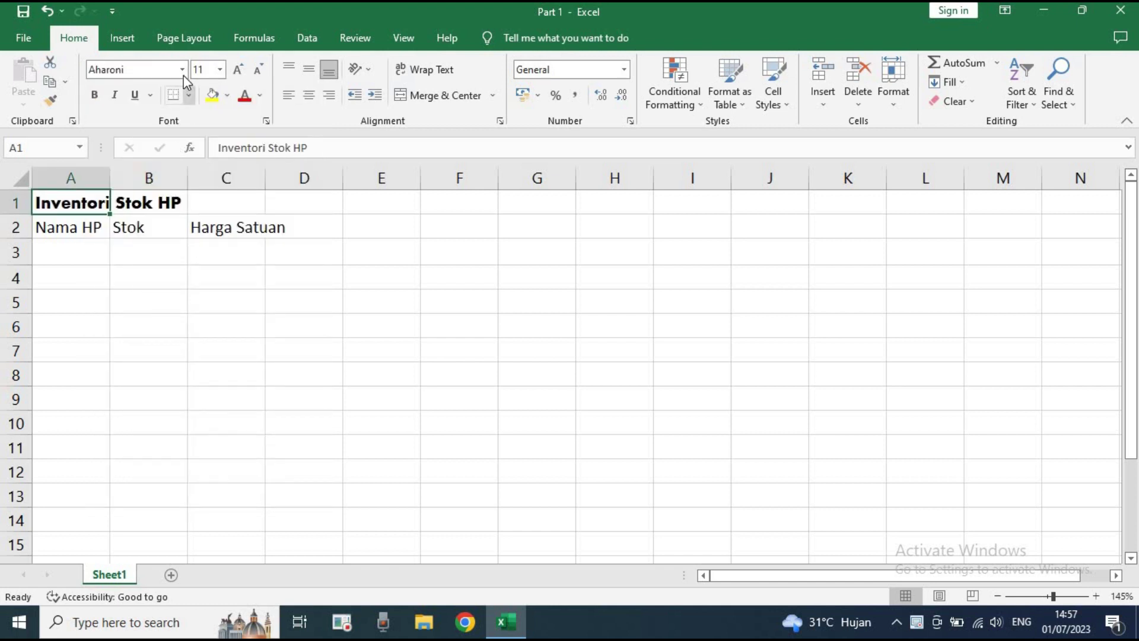
click(182, 70)
click(174, 209)
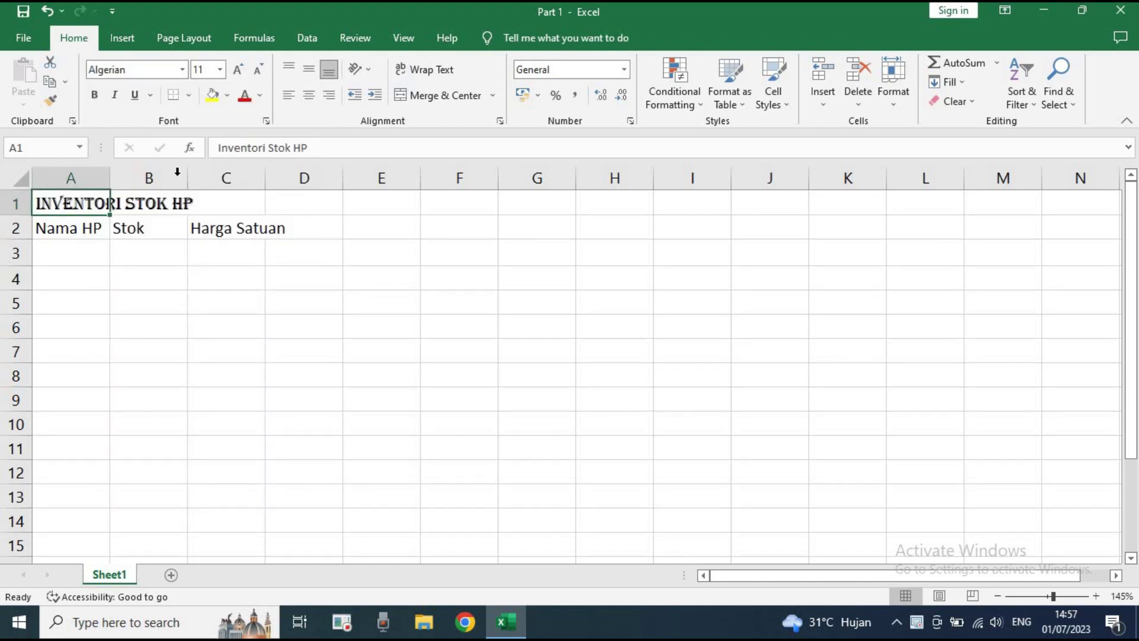
- Try the Calibri Light font on the title in cell A1, and return it to Calibri
click(185, 70)
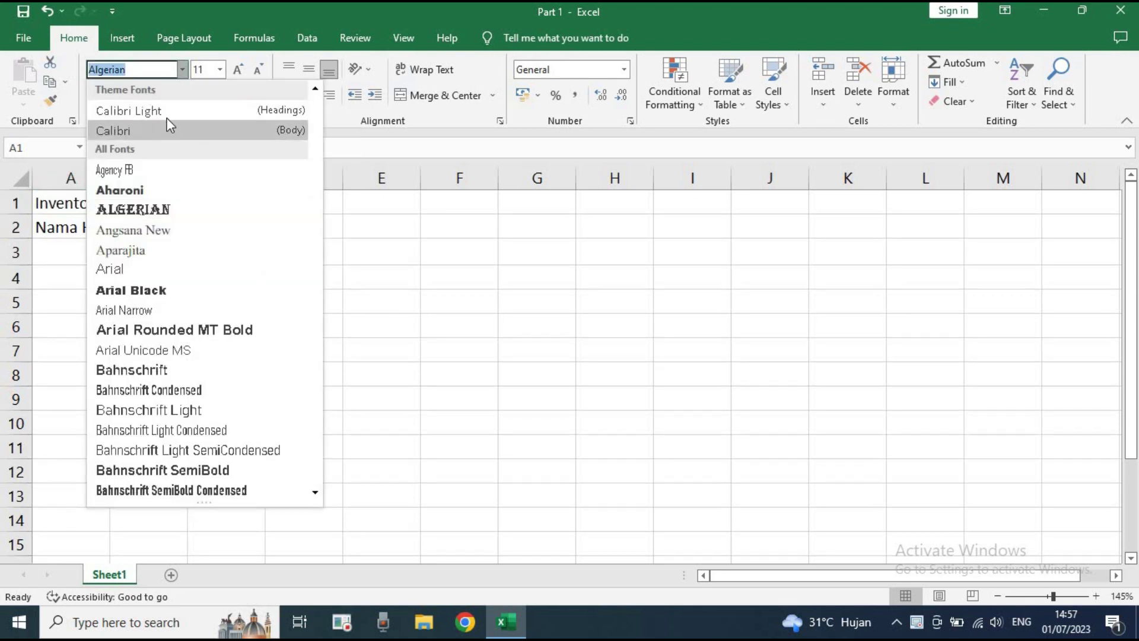
click(168, 111)
click(181, 70)
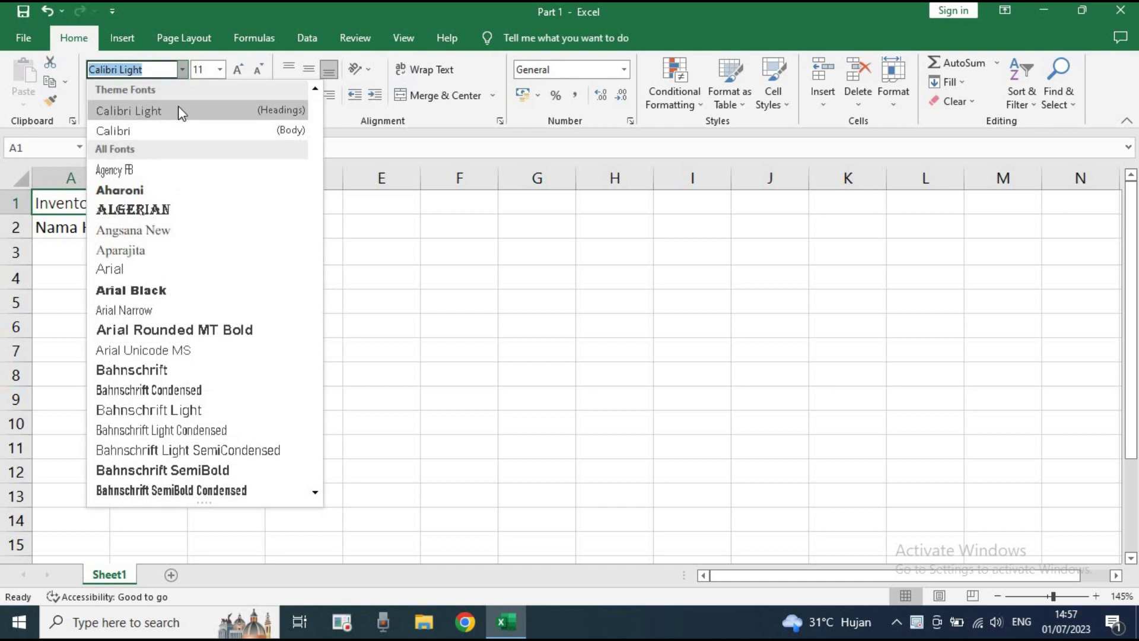
click(181, 132)
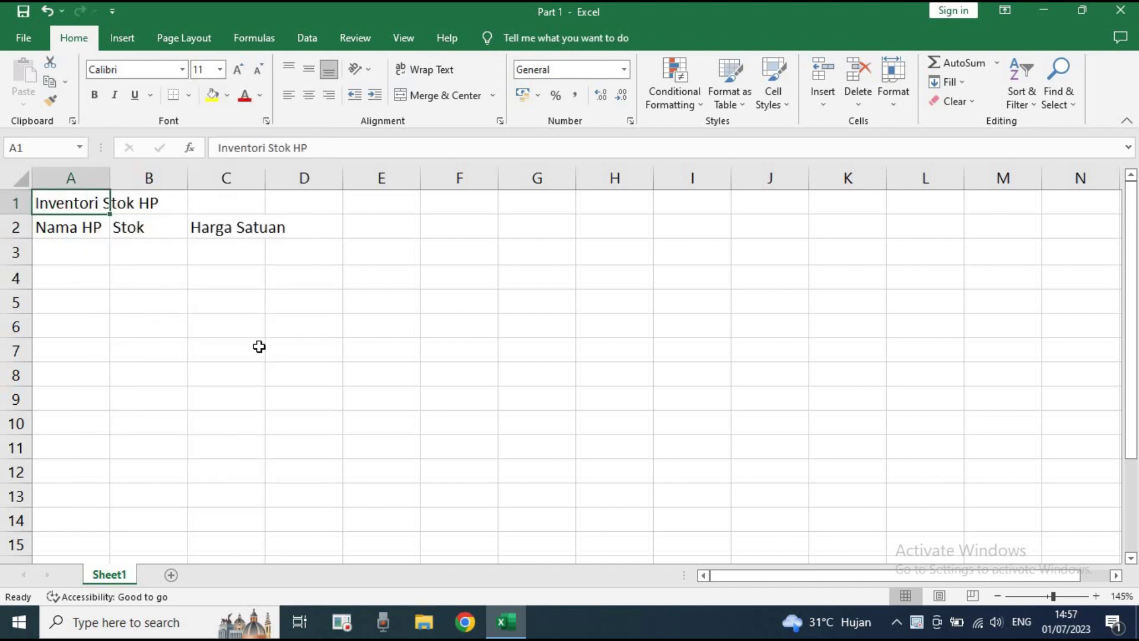
- Enlarge the worksheet view to 190% zoom
scroll(260, 347, up, 2)
scroll(261, 348, up, 1)
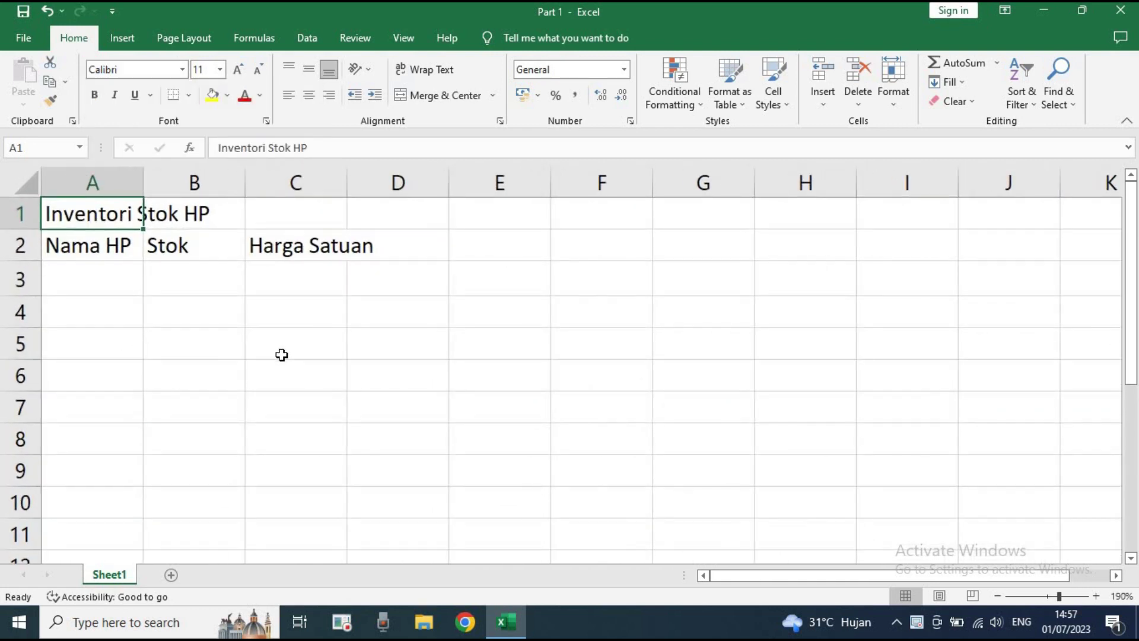
scroll(279, 354, up, 1)
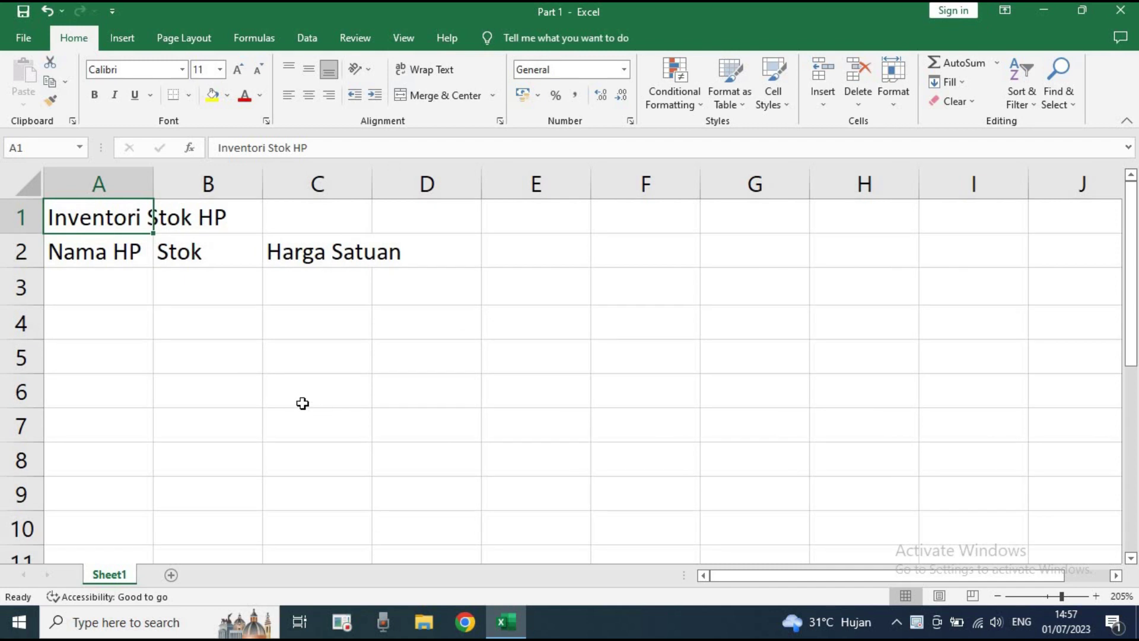
click(343, 356)
click(482, 297)
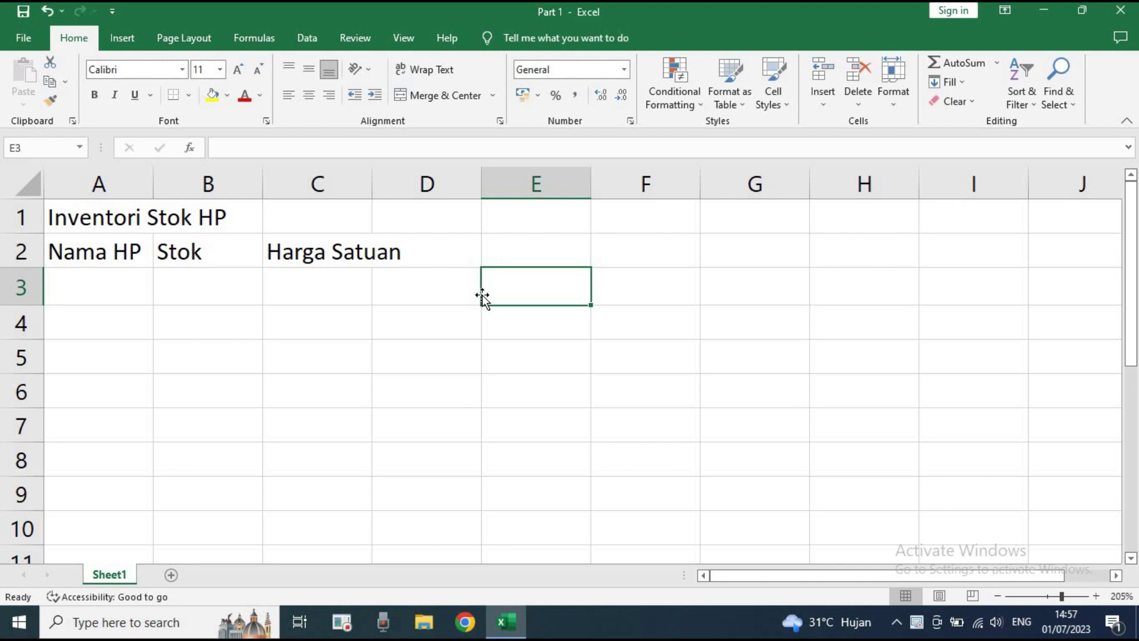
click(703, 301)
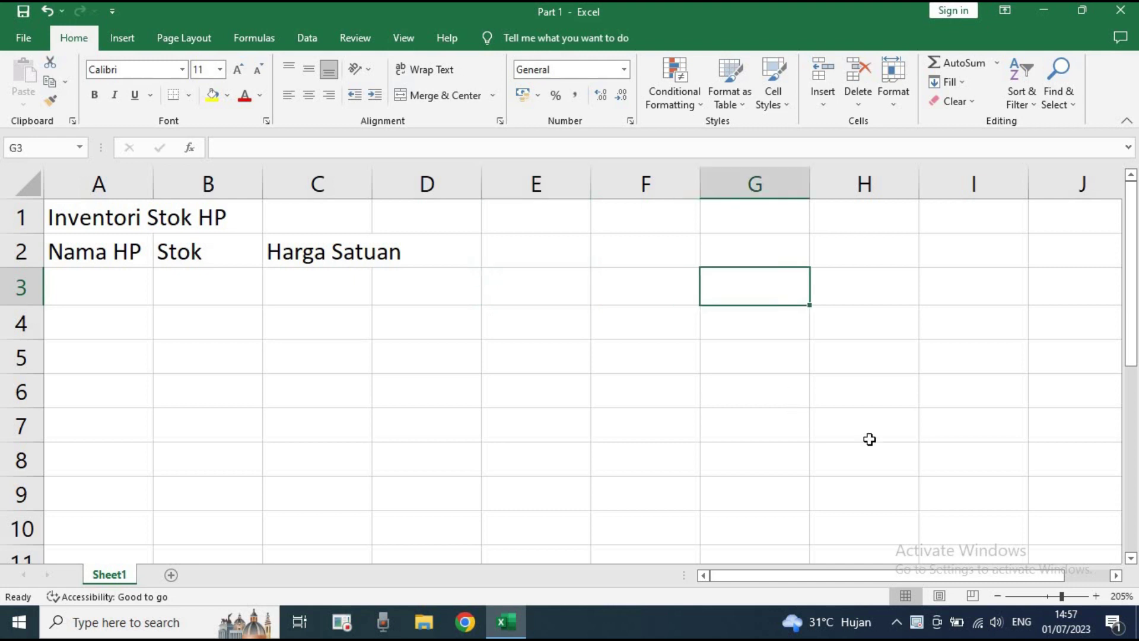
click(1097, 595)
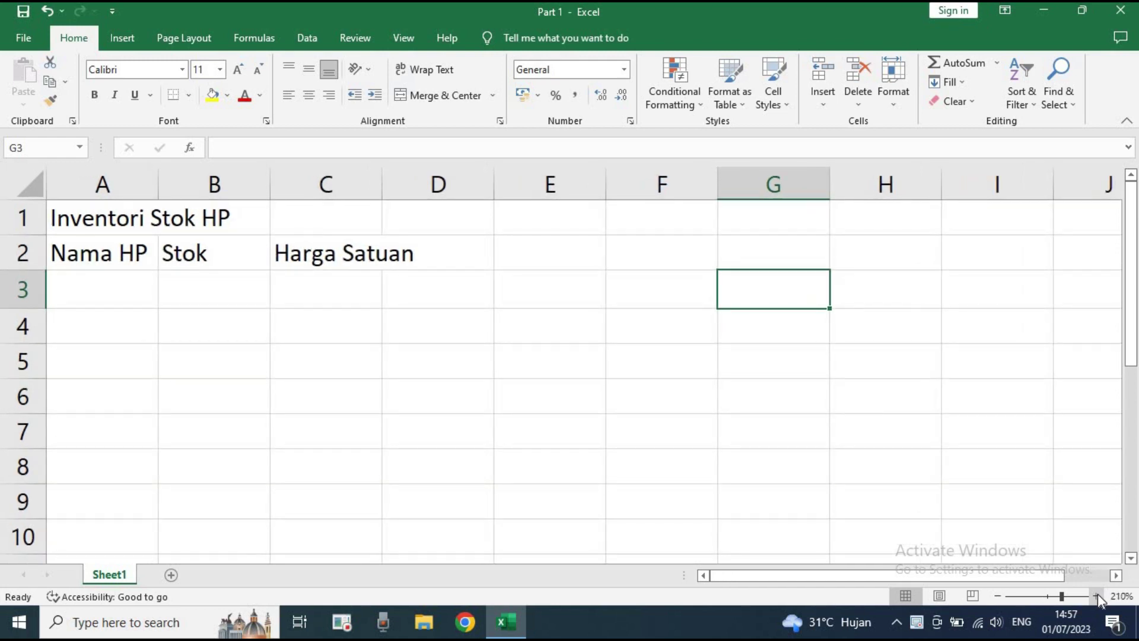
click(1097, 595)
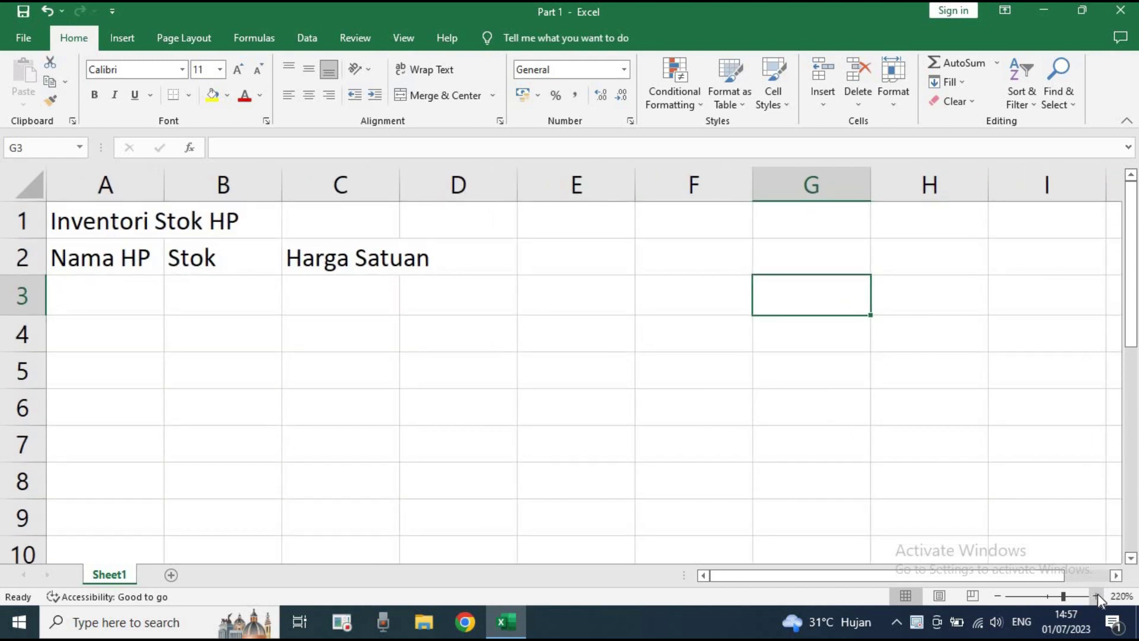
click(1000, 595)
click(1000, 596)
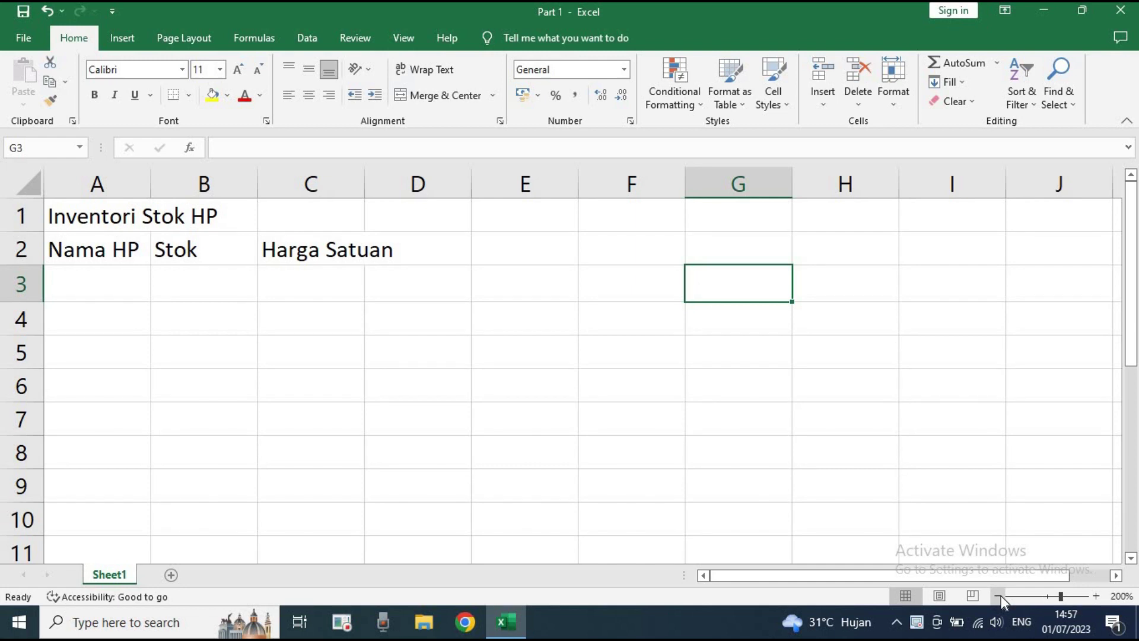
click(1000, 595)
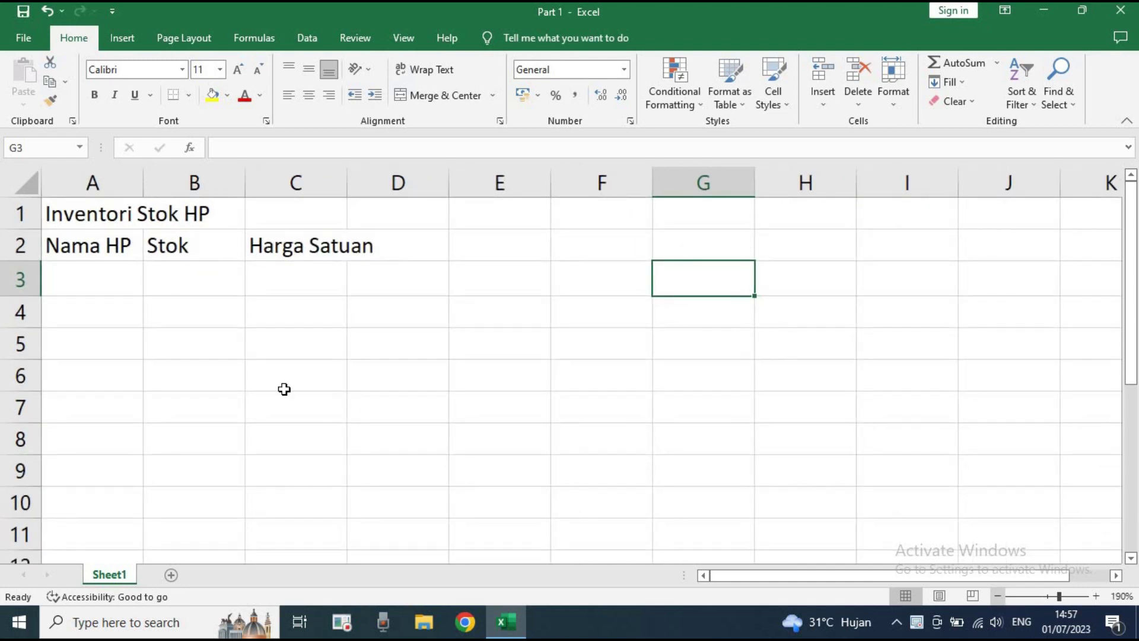
click(351, 365)
click(277, 254)
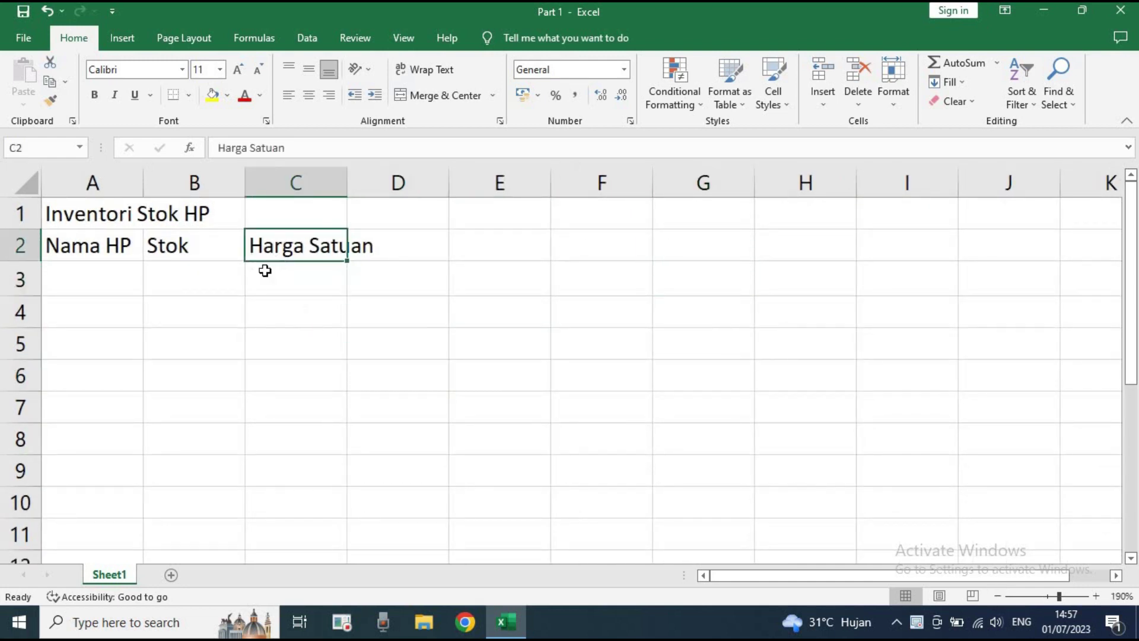
click(214, 319)
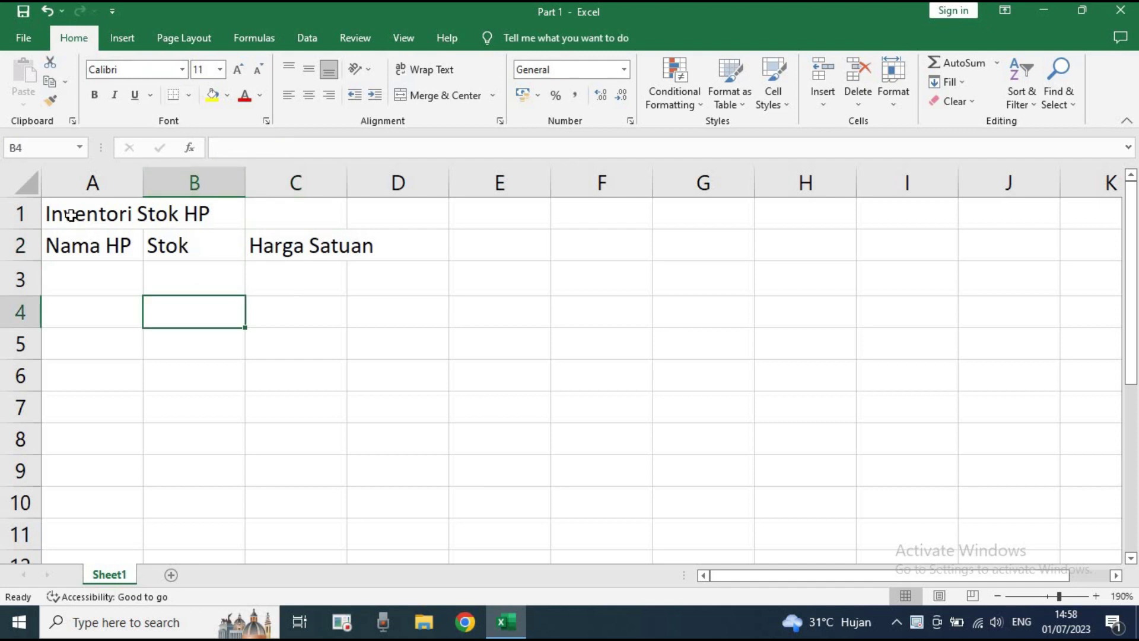
- Try the Agency FB font on the title and headers in A1:C2, and return them to Calibri
drag(70, 214, 308, 258)
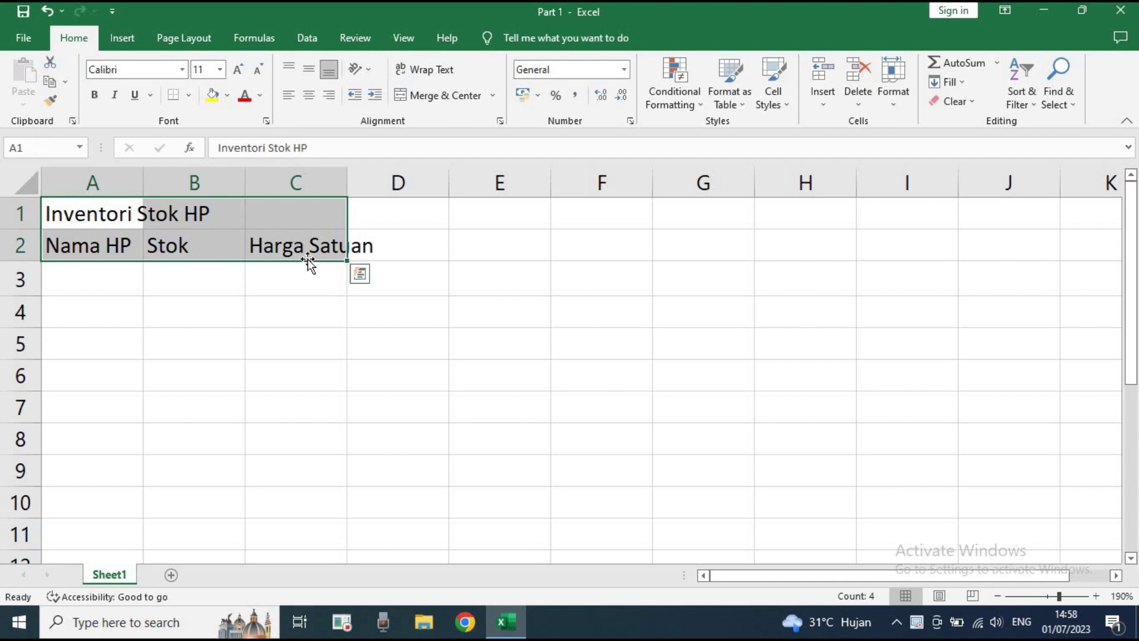
click(184, 69)
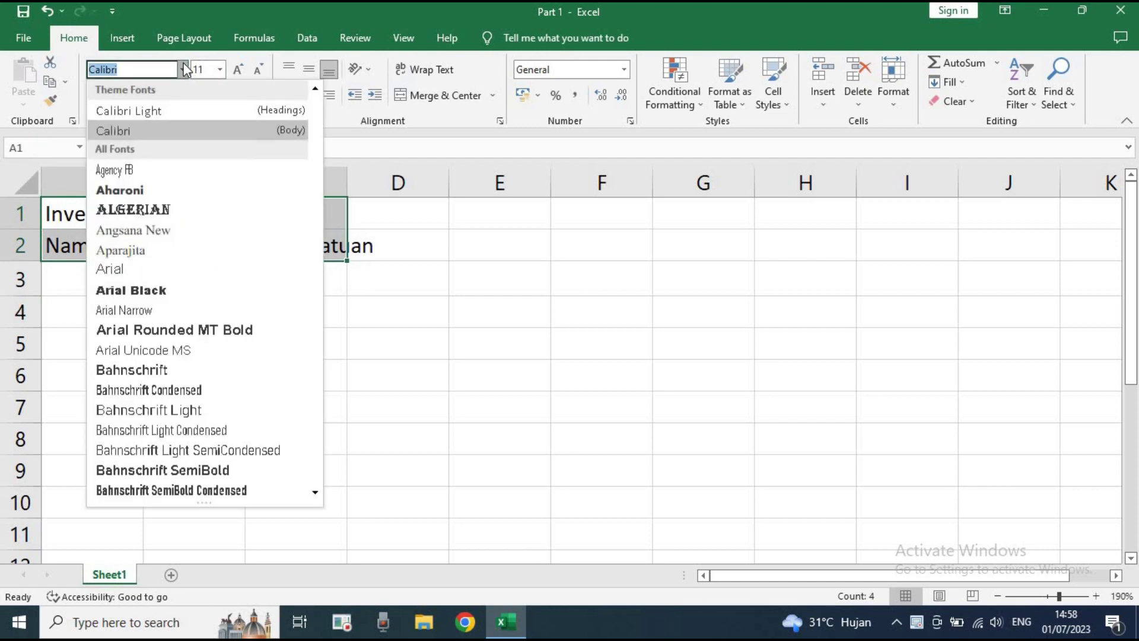
click(162, 169)
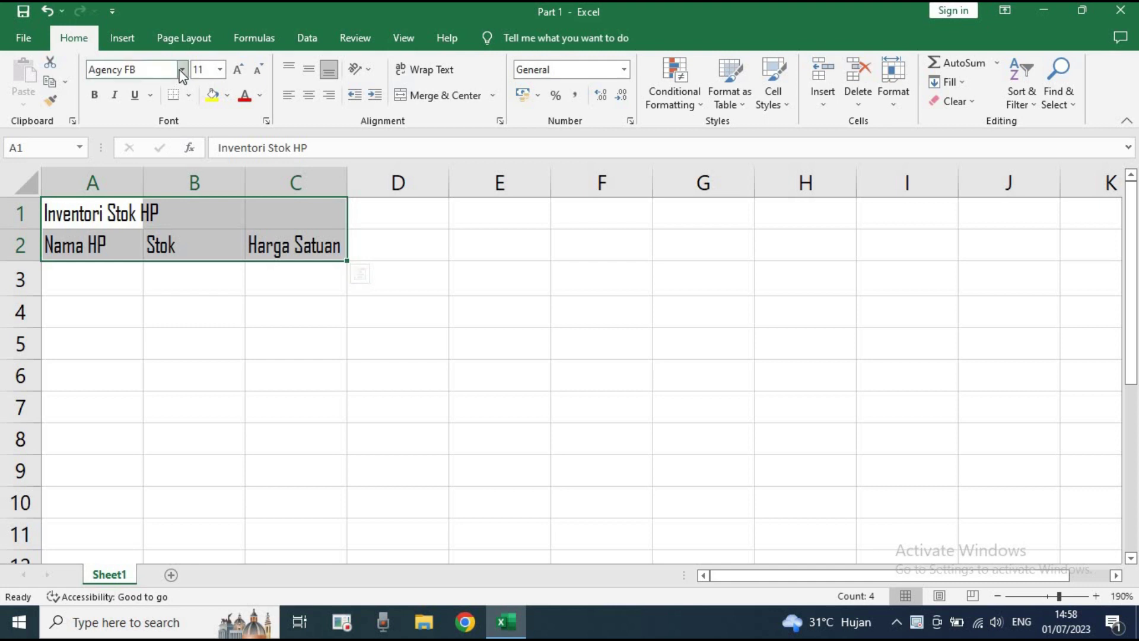
click(183, 71)
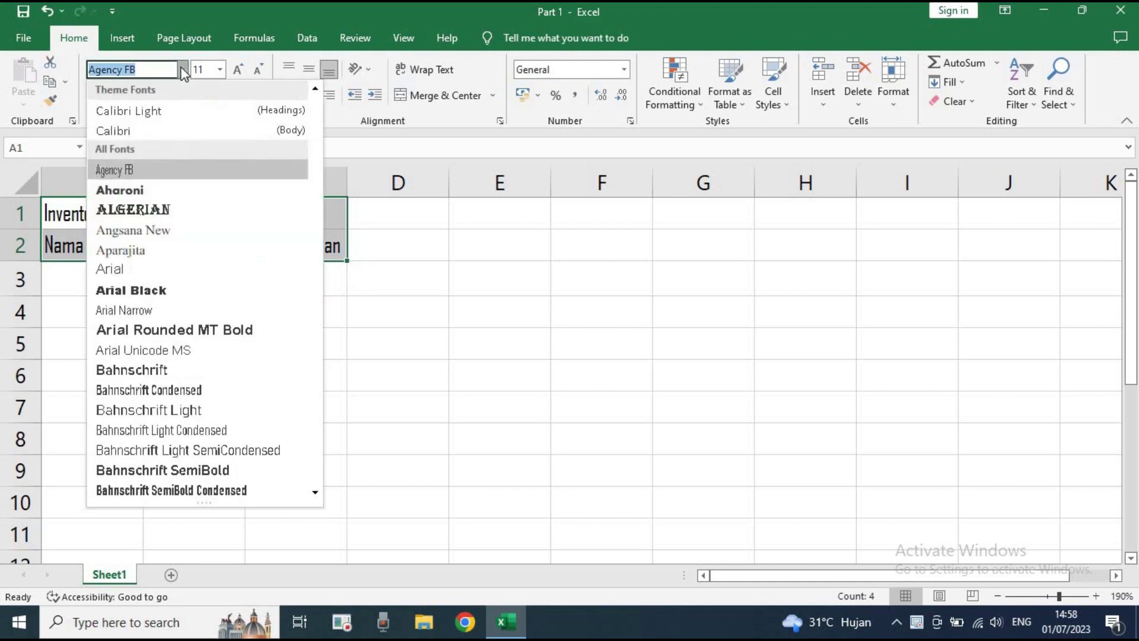
click(175, 132)
click(198, 302)
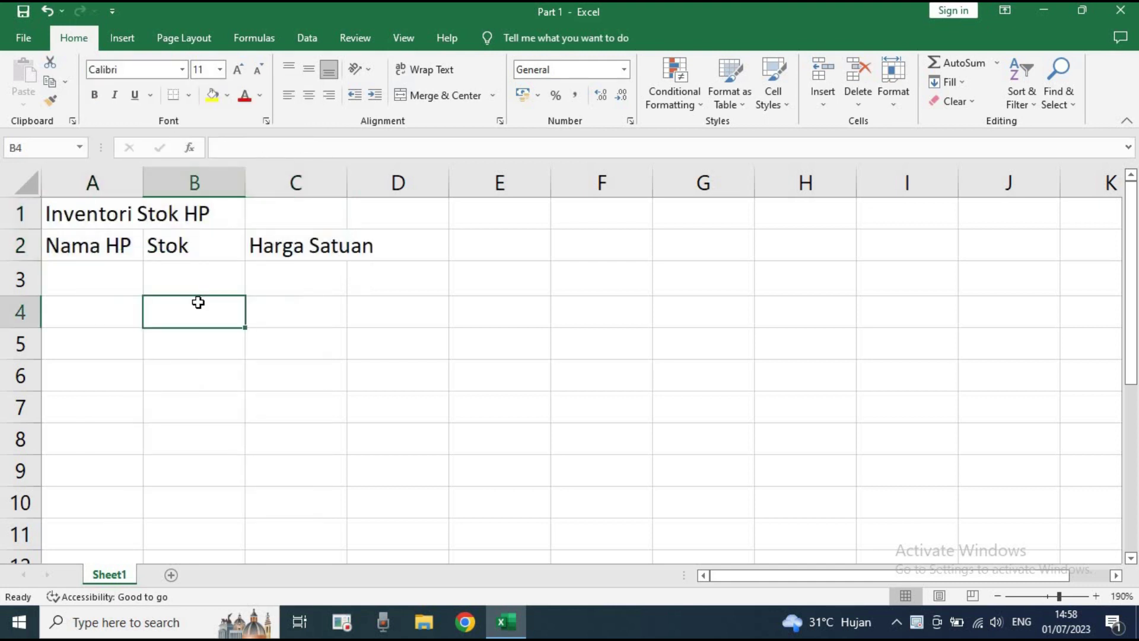
- Make the title "Inventori Stok HP" in cell A1 bold
click(91, 304)
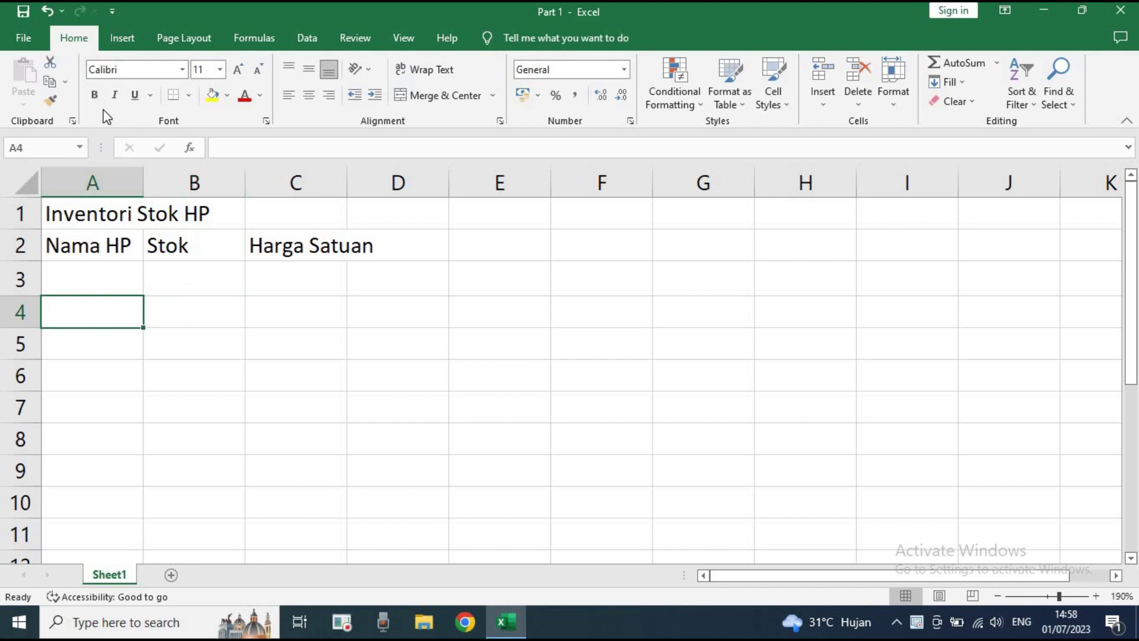
click(92, 214)
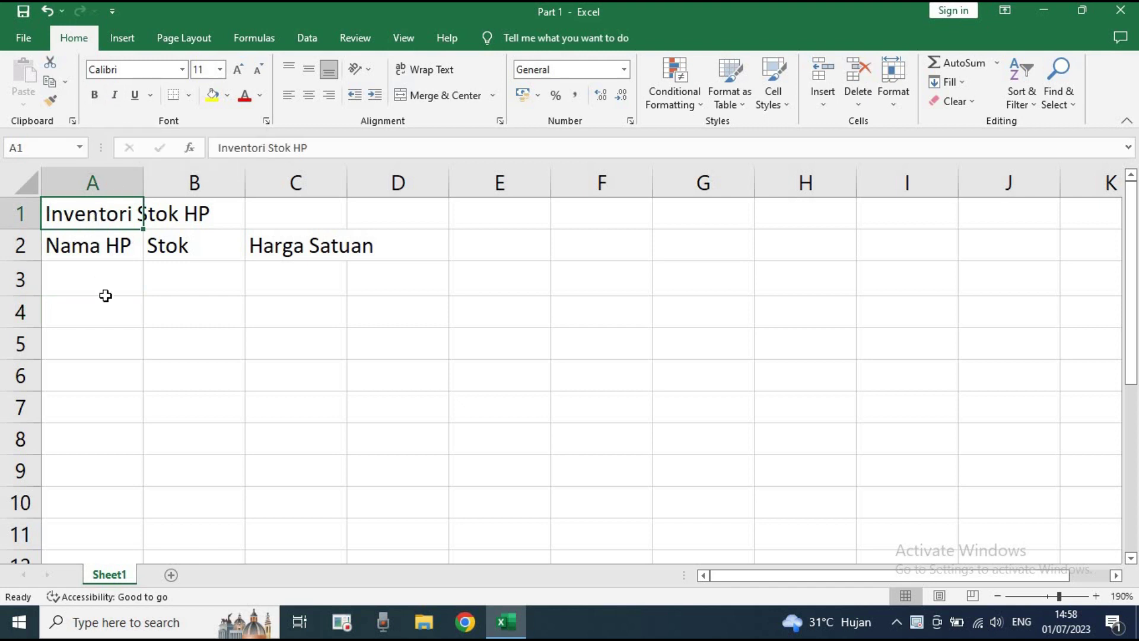
click(108, 251)
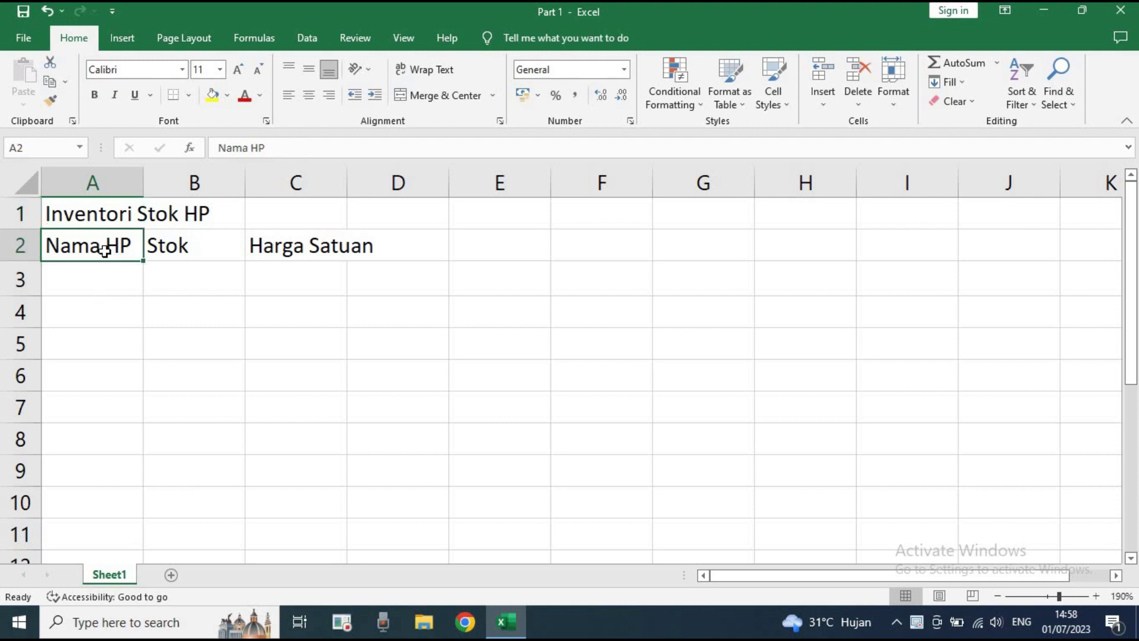
click(105, 213)
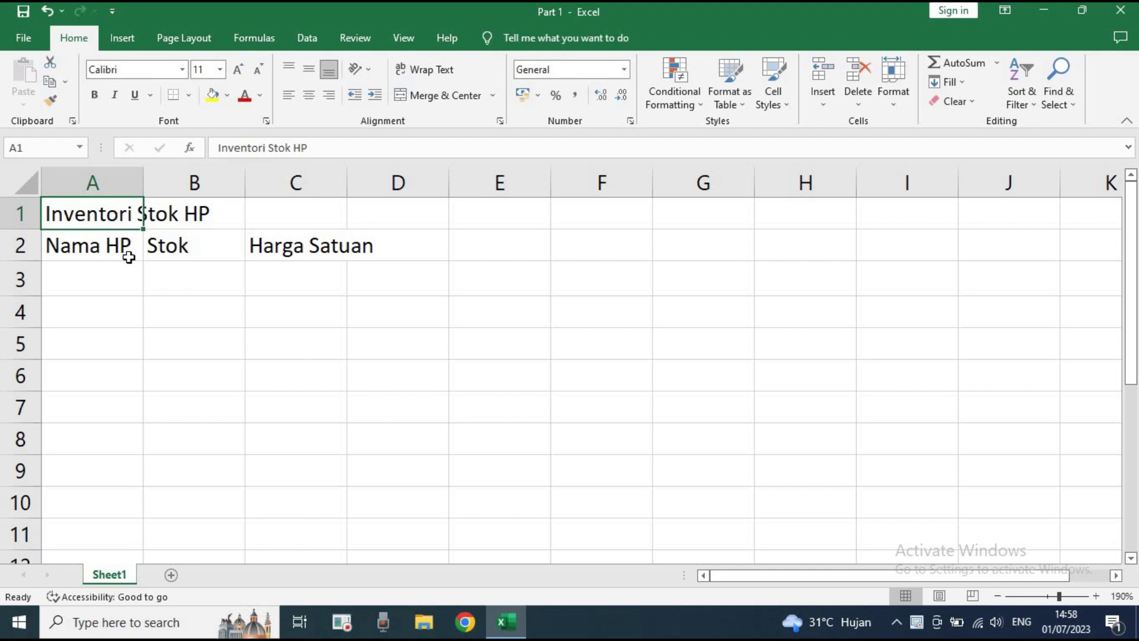
click(96, 96)
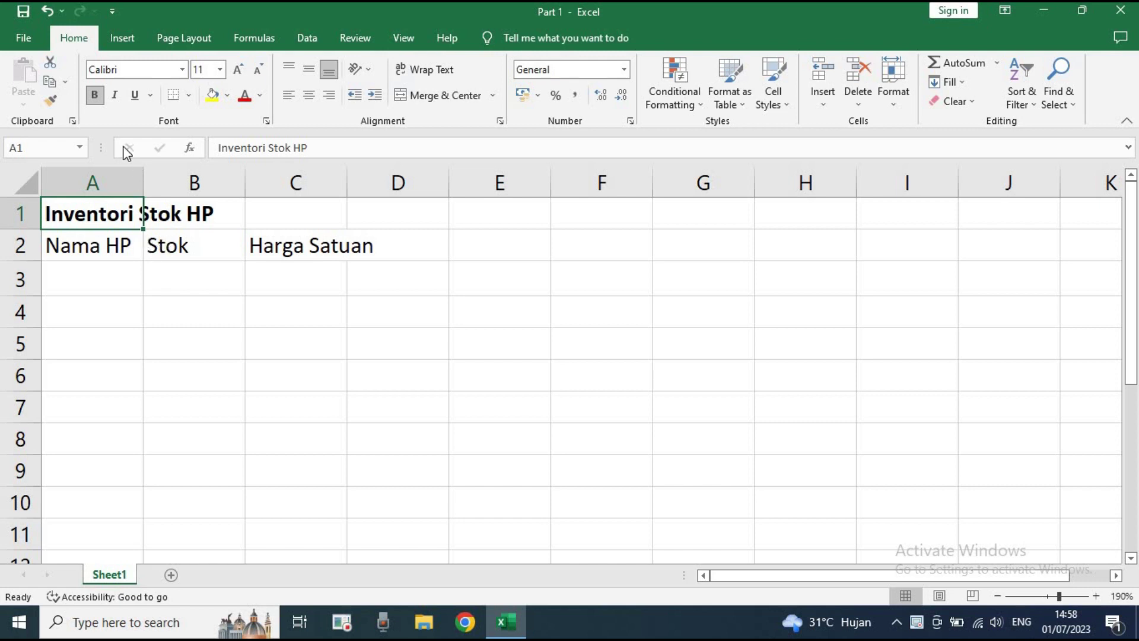
- Remove bold from the title in cell A1, and try italic on it before returning it to regular text
click(95, 95)
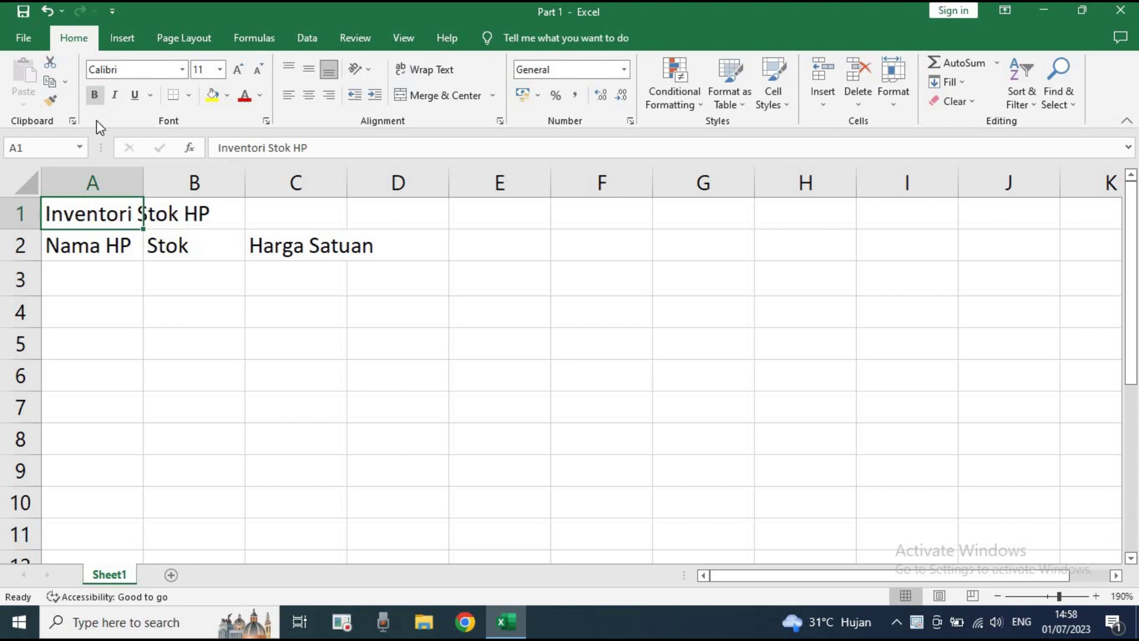
click(115, 96)
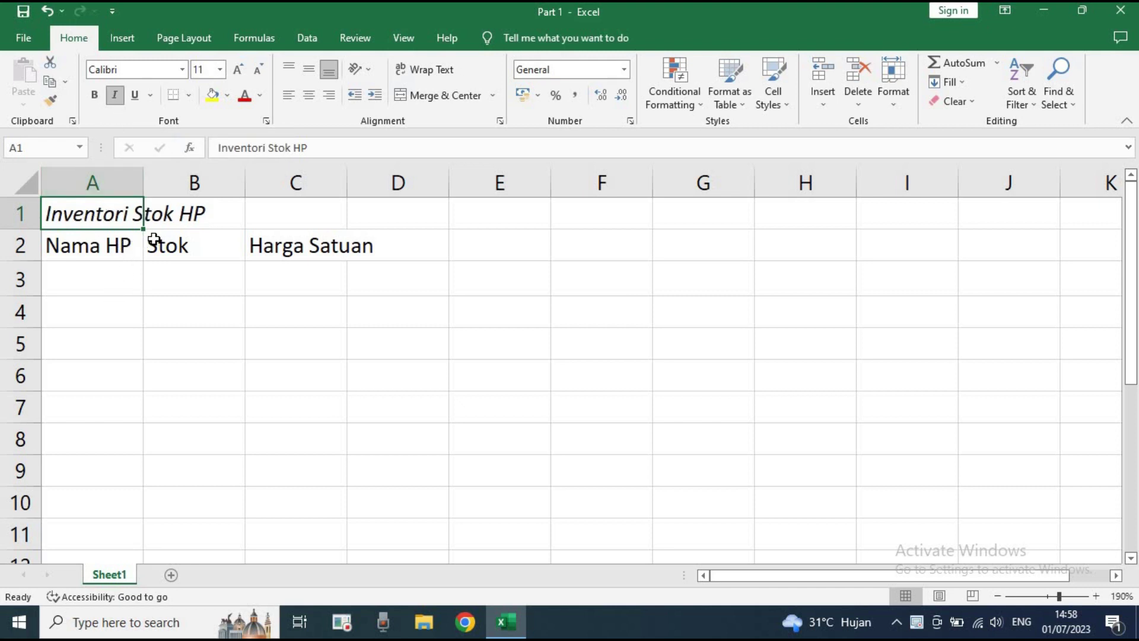
click(115, 96)
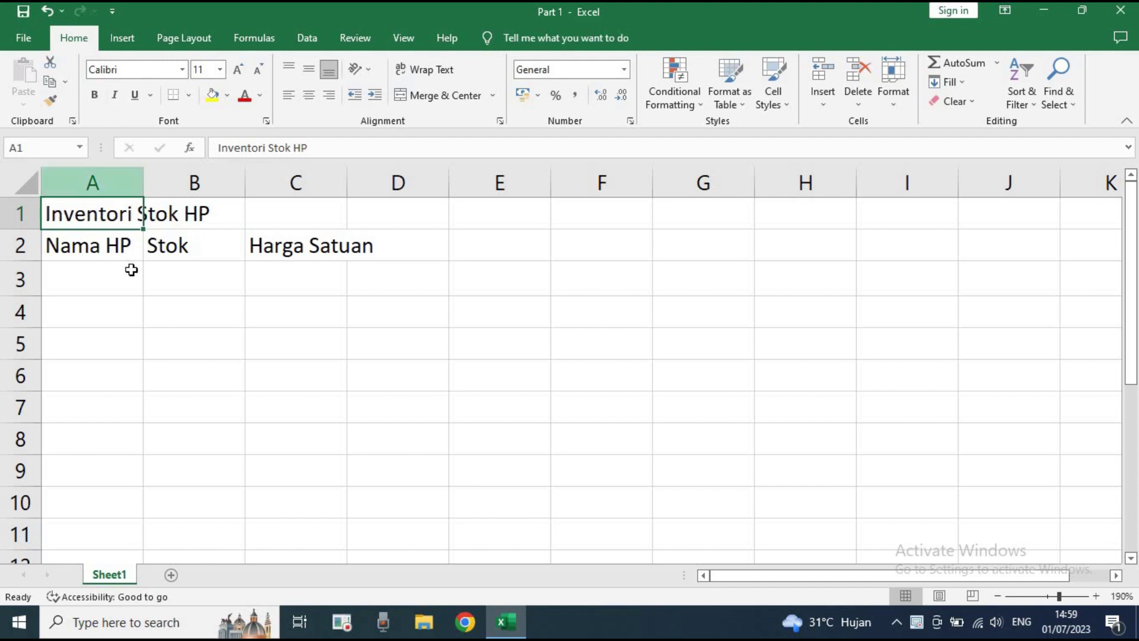
- Try a single underline and a double underline on the title in cell A1, and remove each again
click(134, 96)
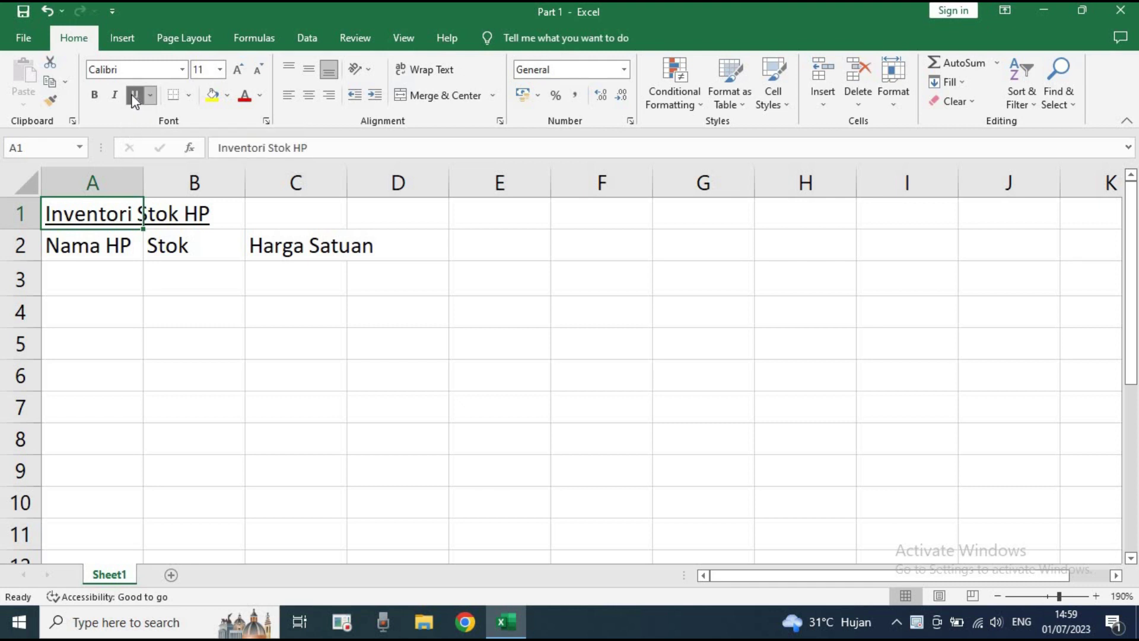
click(133, 97)
click(150, 97)
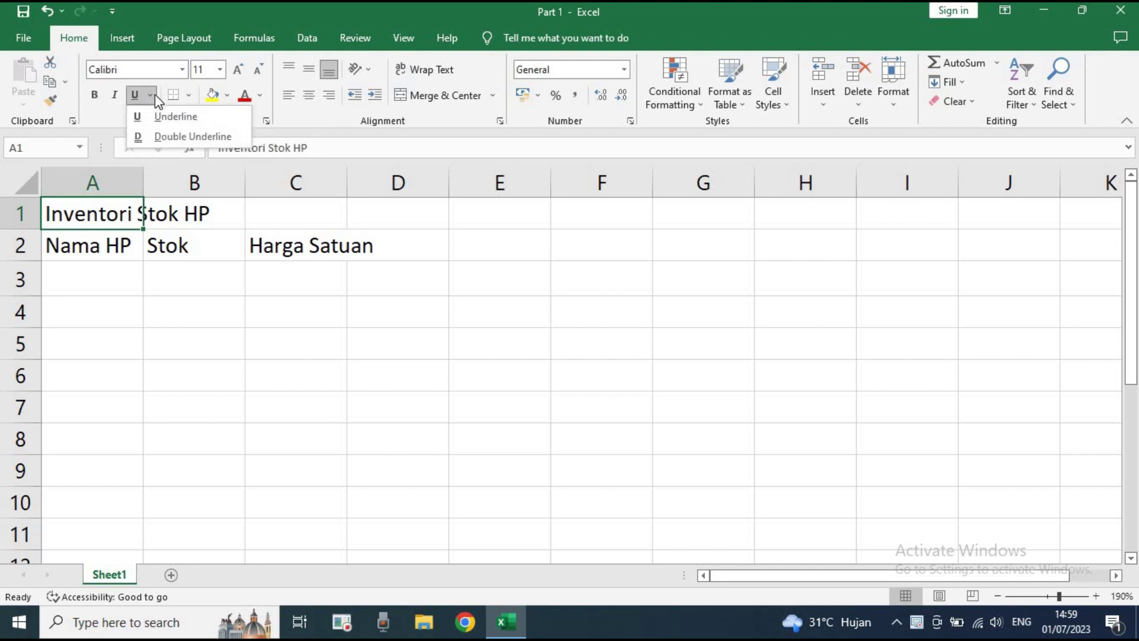
click(169, 136)
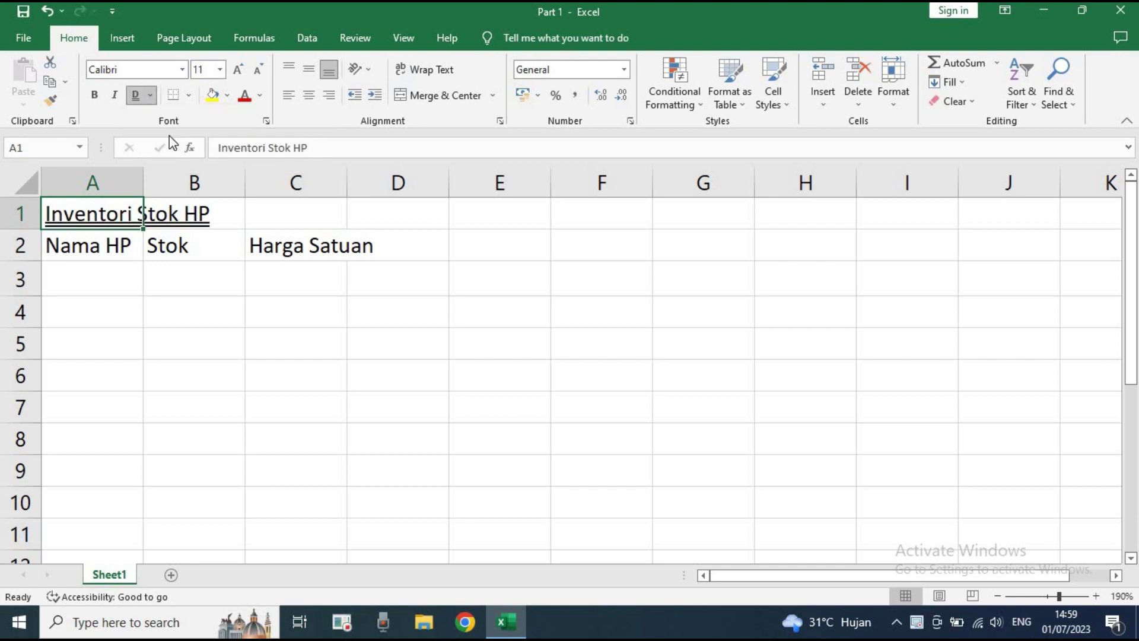
click(201, 307)
click(119, 227)
click(136, 99)
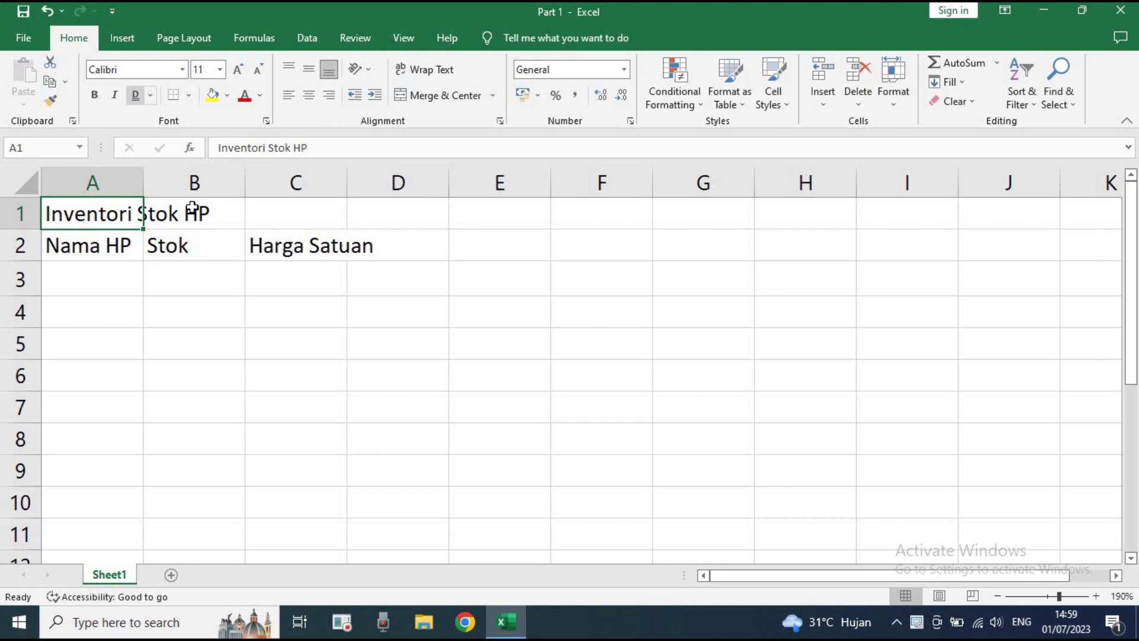
click(219, 280)
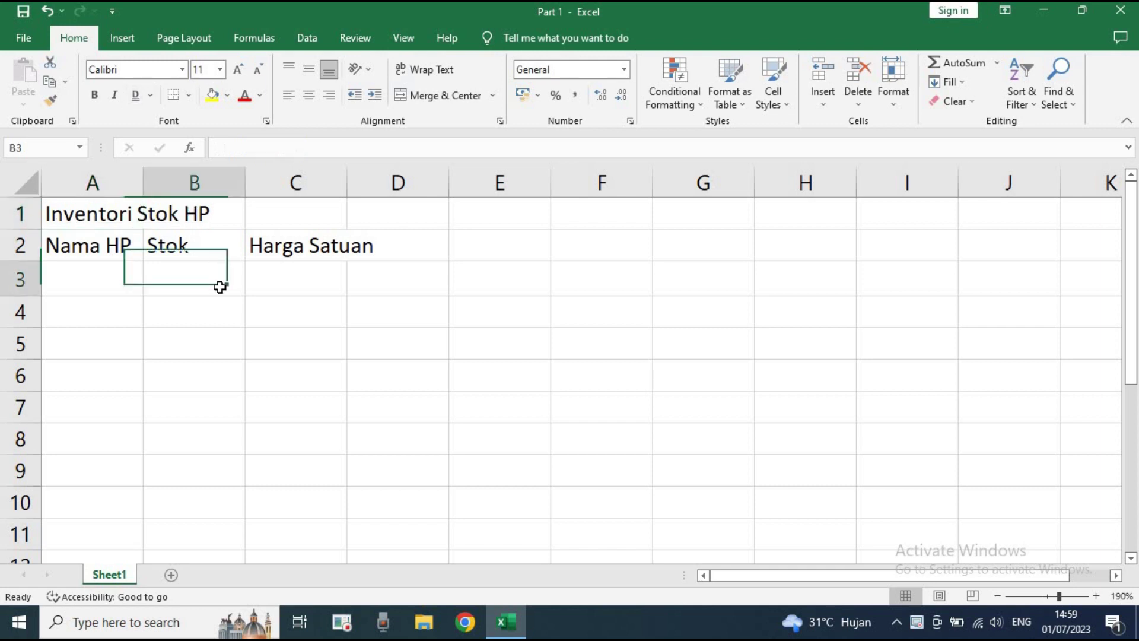
click(190, 98)
click(191, 99)
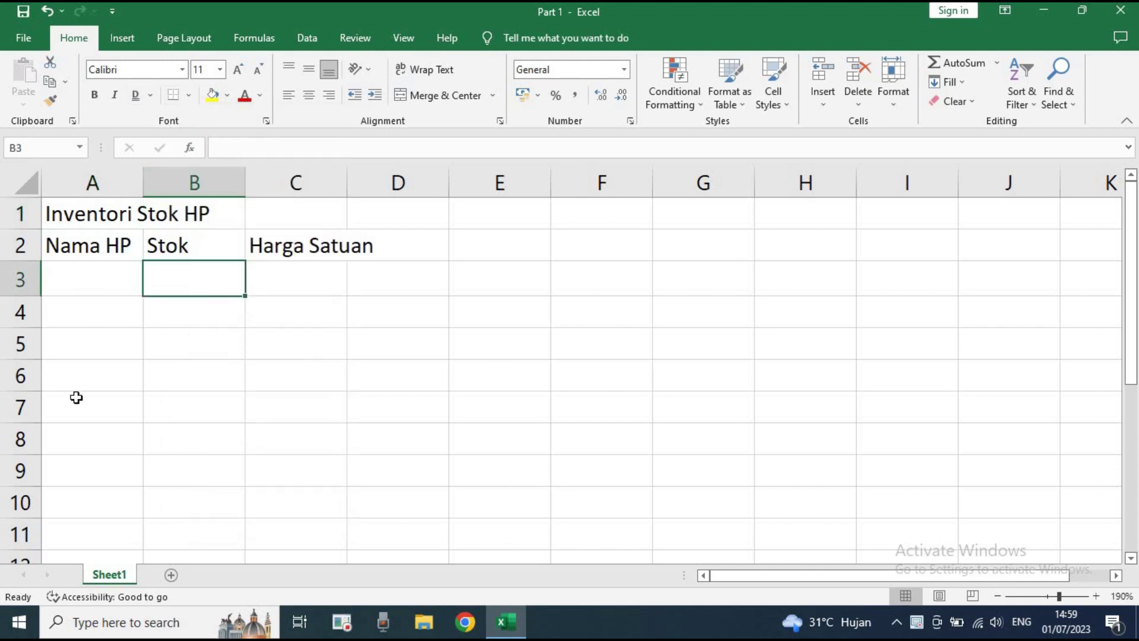
click(393, 289)
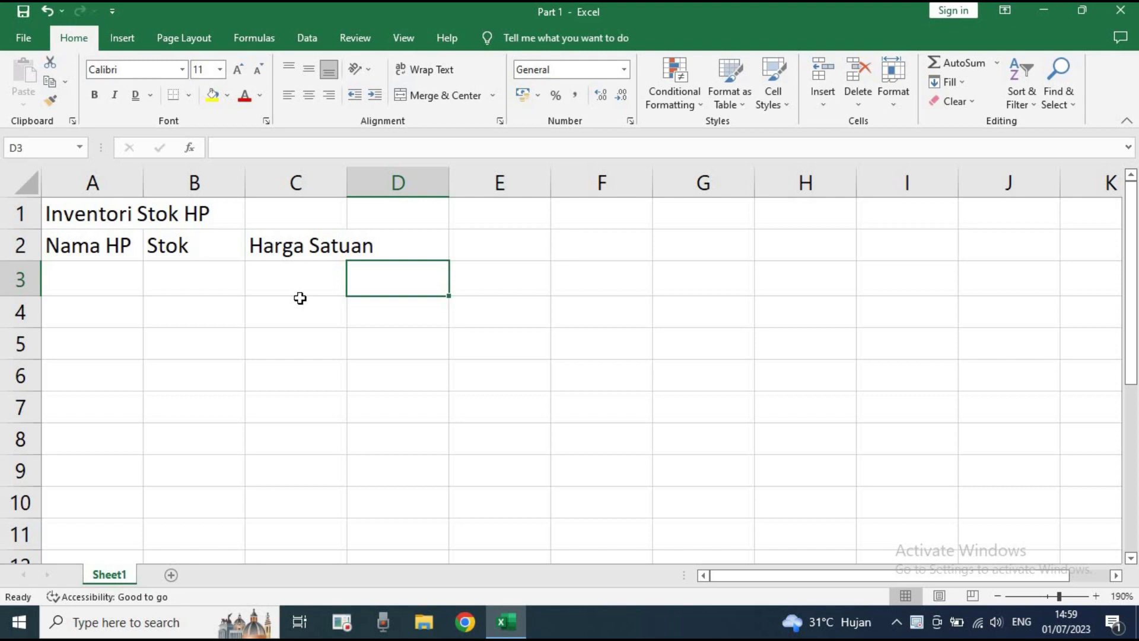
click(272, 339)
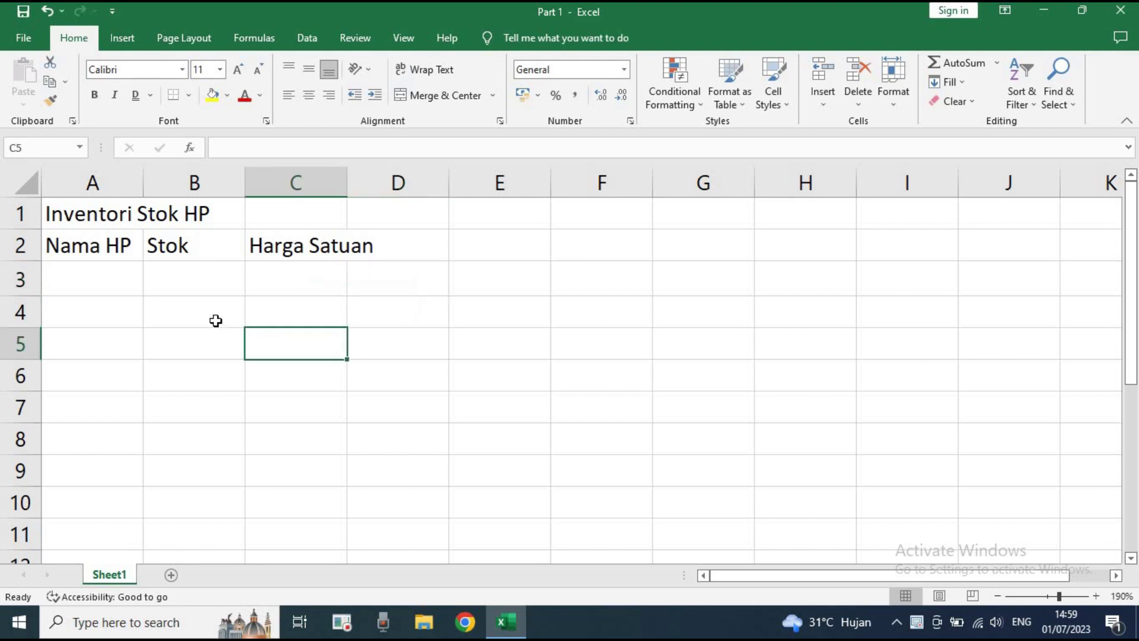
click(117, 218)
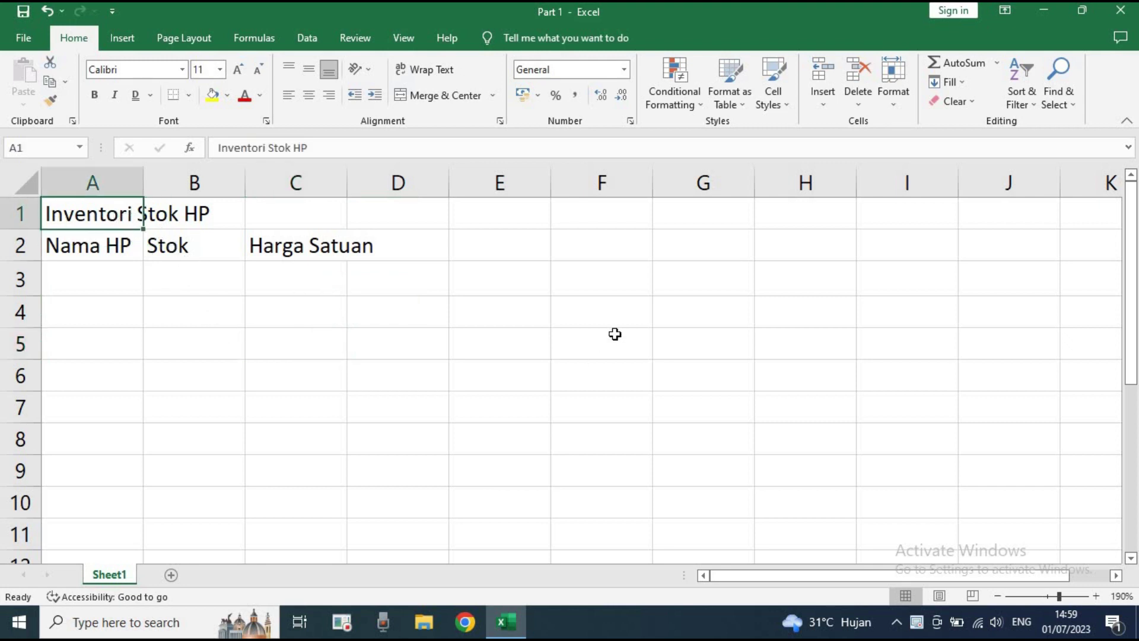
click(617, 310)
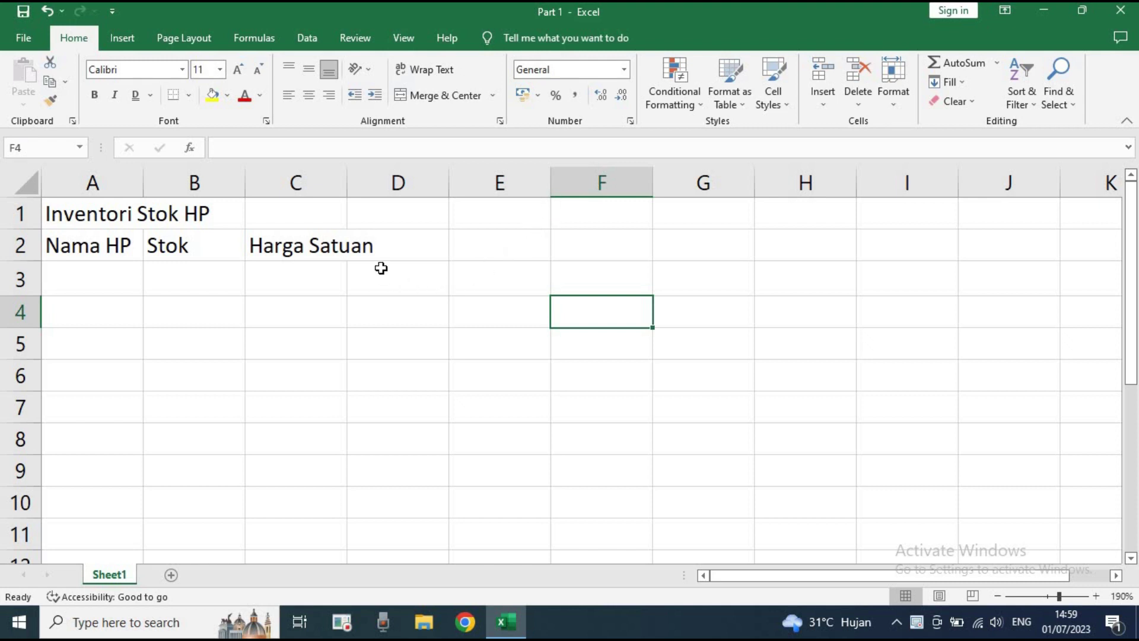
click(381, 268)
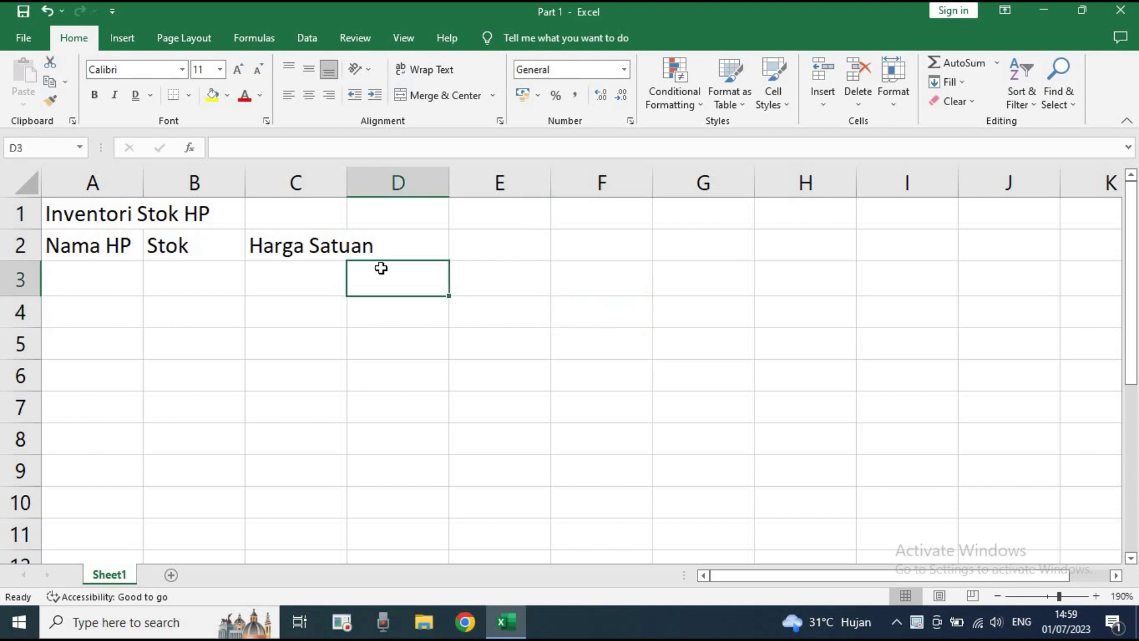
click(409, 251)
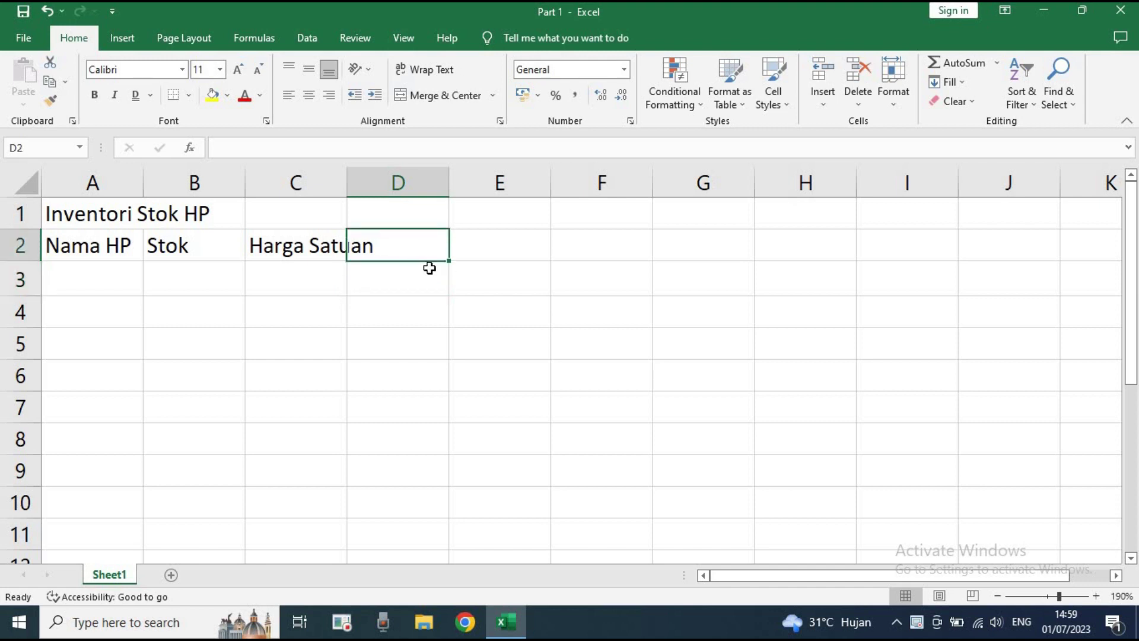
click(641, 281)
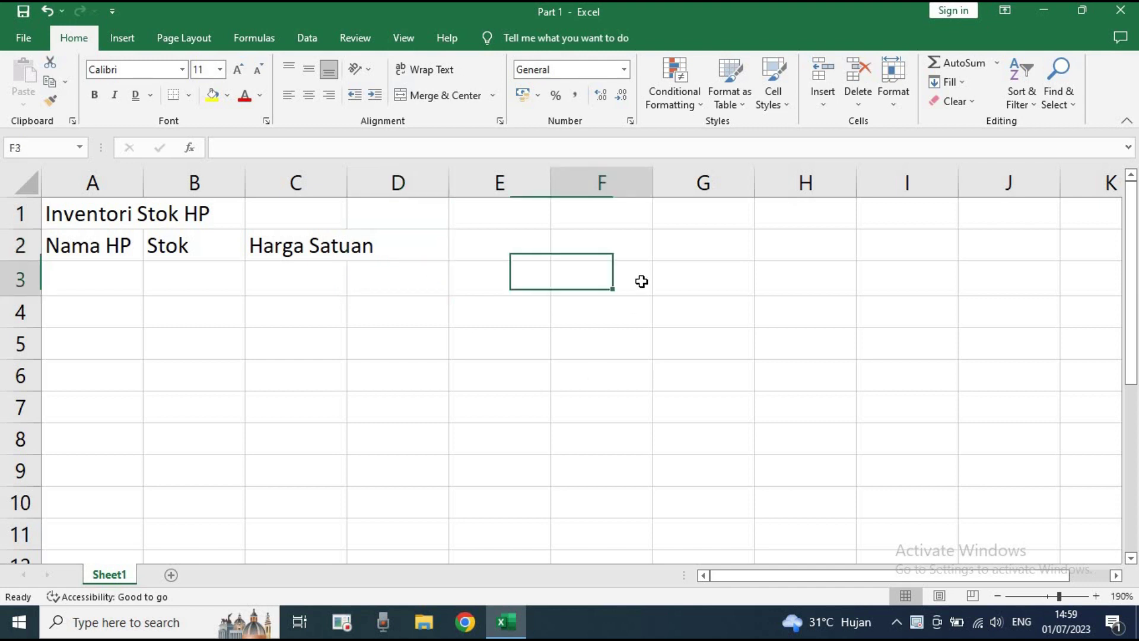
click(611, 238)
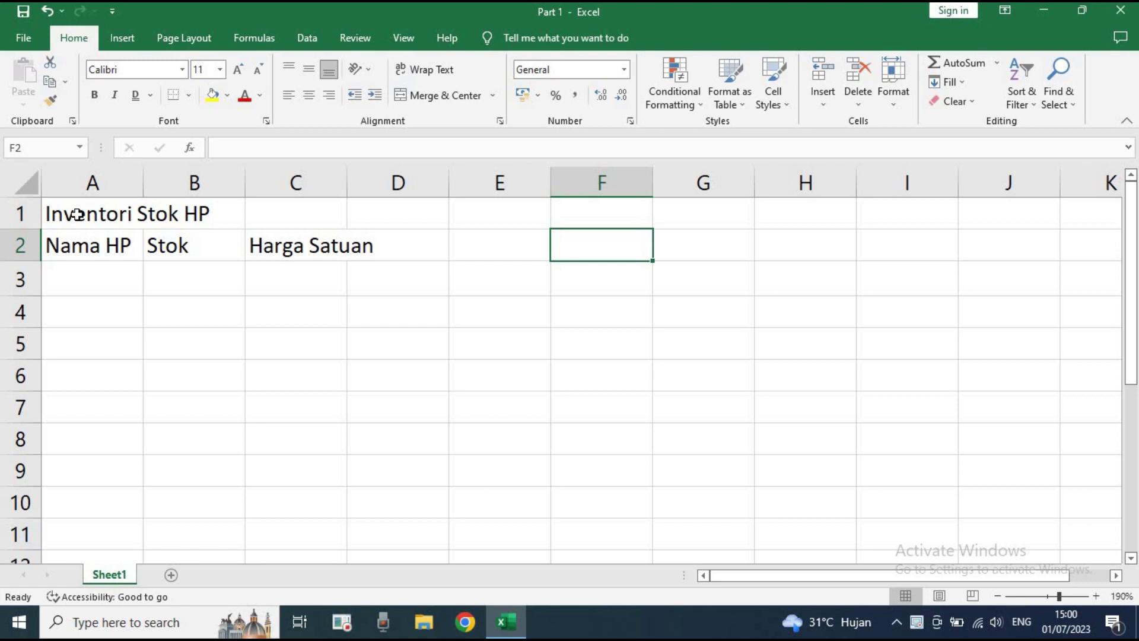
- Apply All Borders to the range A1:D6
drag(77, 215, 393, 362)
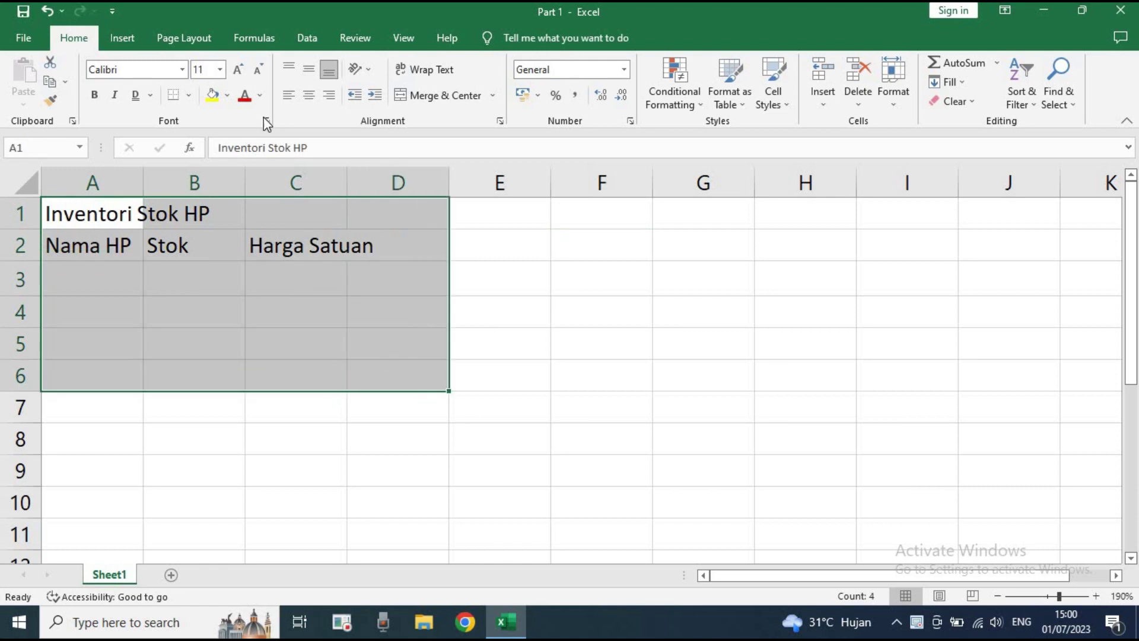
click(190, 95)
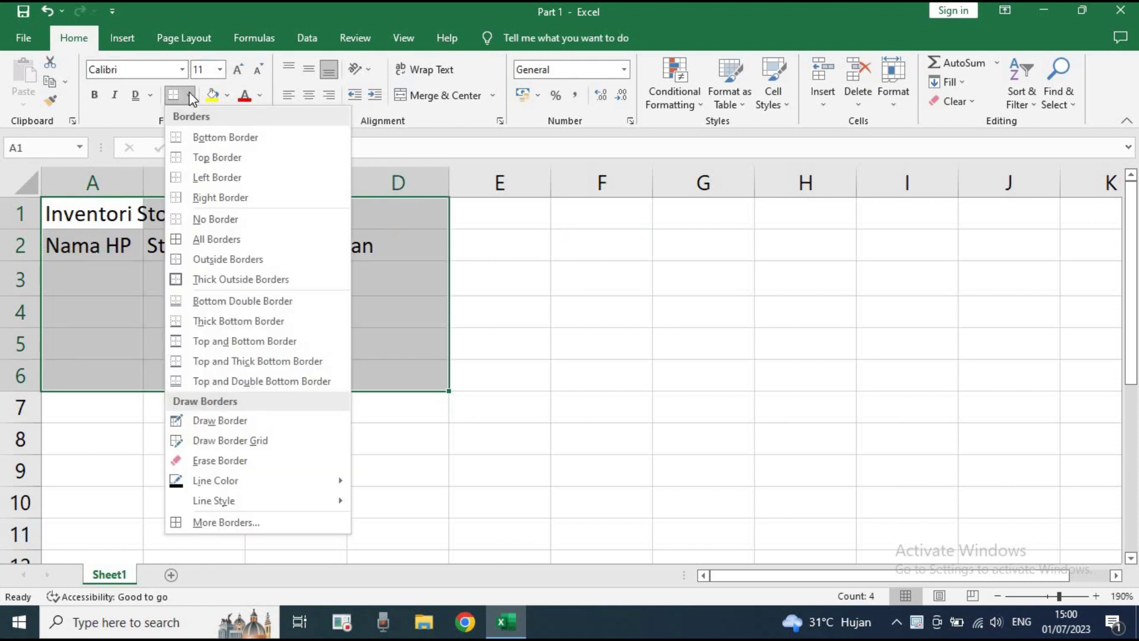
click(240, 239)
click(305, 450)
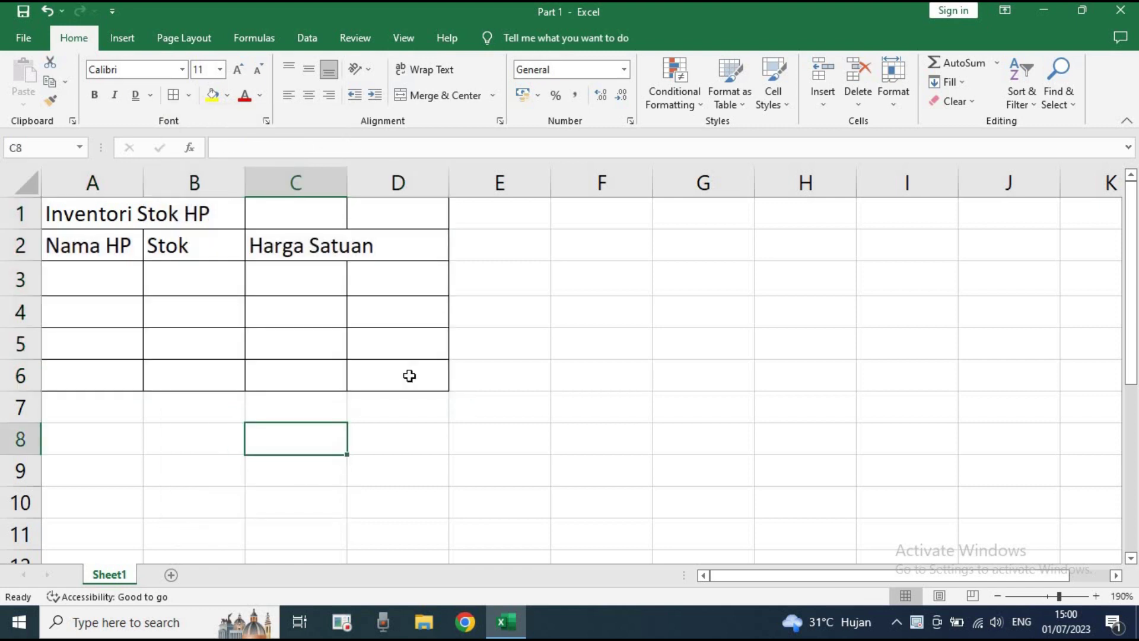
- Try Merge & Center on the "Harga Satuan" header across C2:D2, and unmerge the cells again
drag(320, 242, 401, 242)
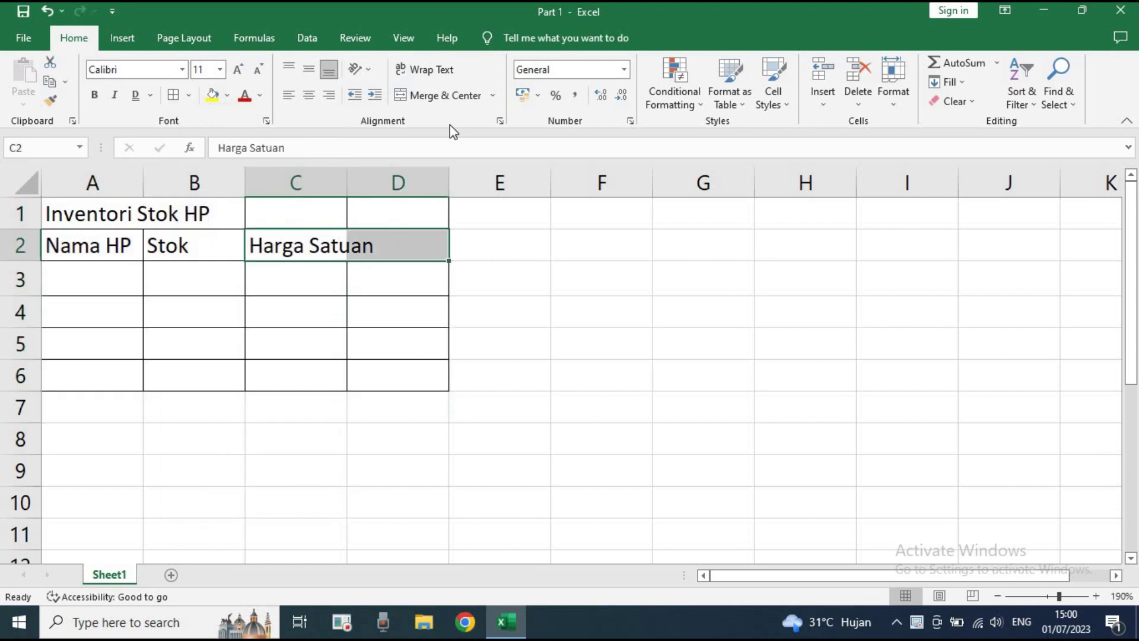
click(451, 95)
click(451, 95)
click(500, 312)
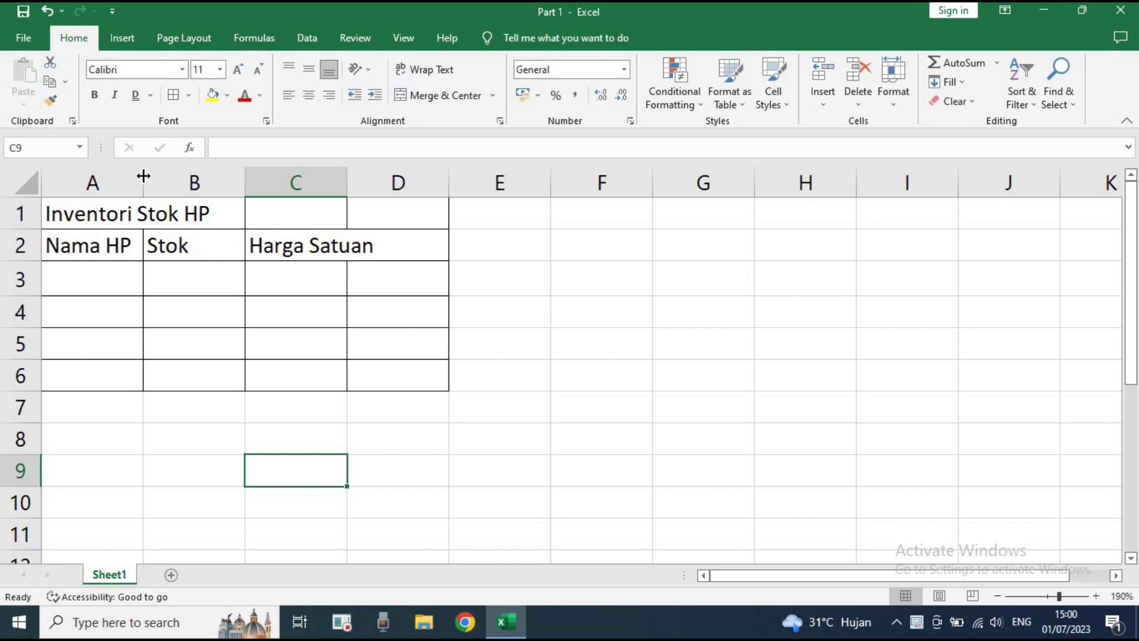
- Widen columns A and C so that "Inventori Stok HP" and "Harga Satuan" fit inside their cells
drag(143, 172, 224, 178)
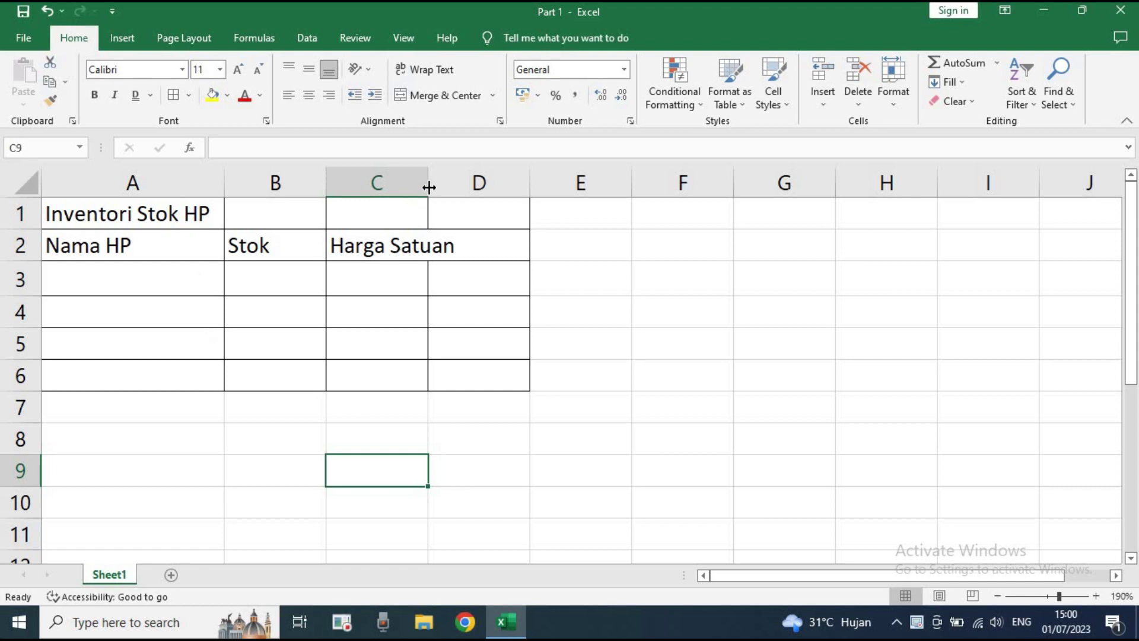
drag(428, 184, 464, 184)
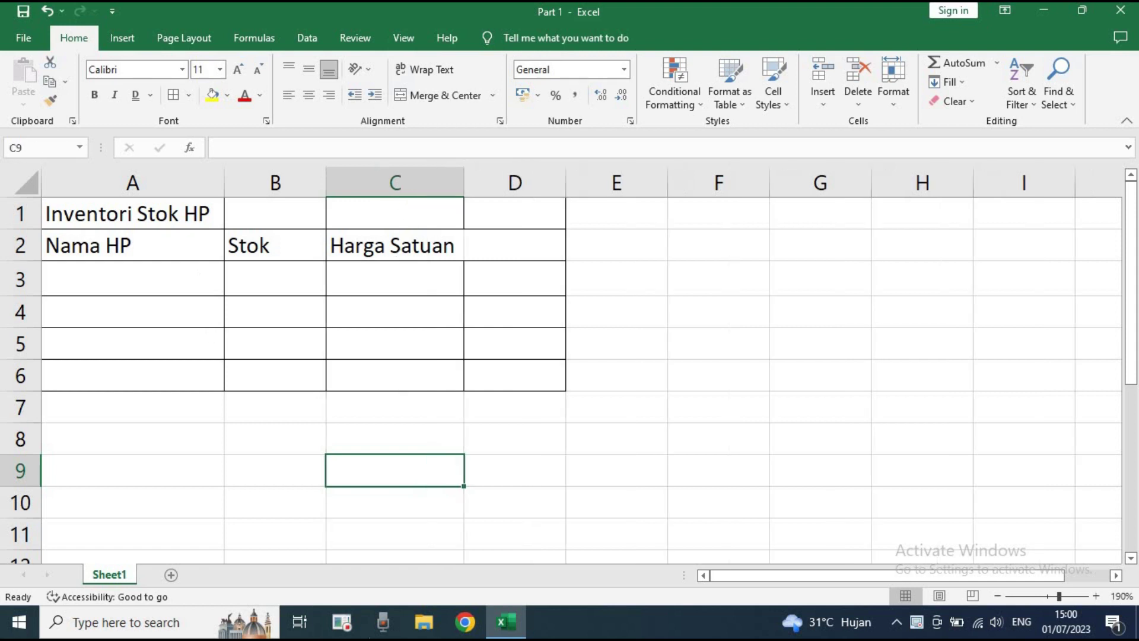
click(438, 245)
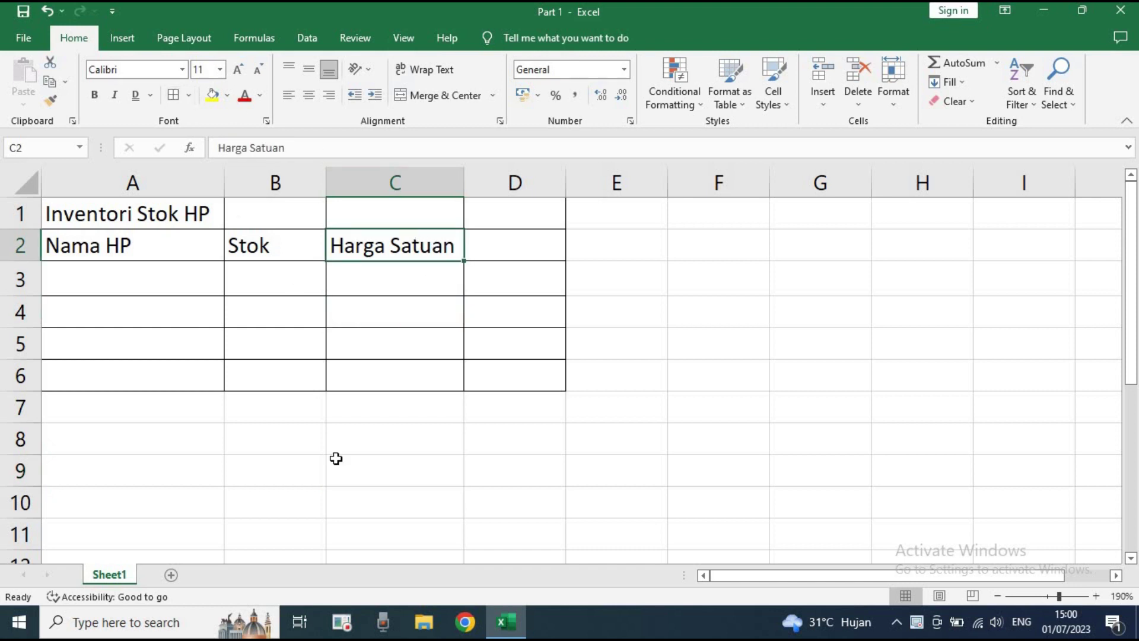
key(Left)
key(Down)
key(Down)
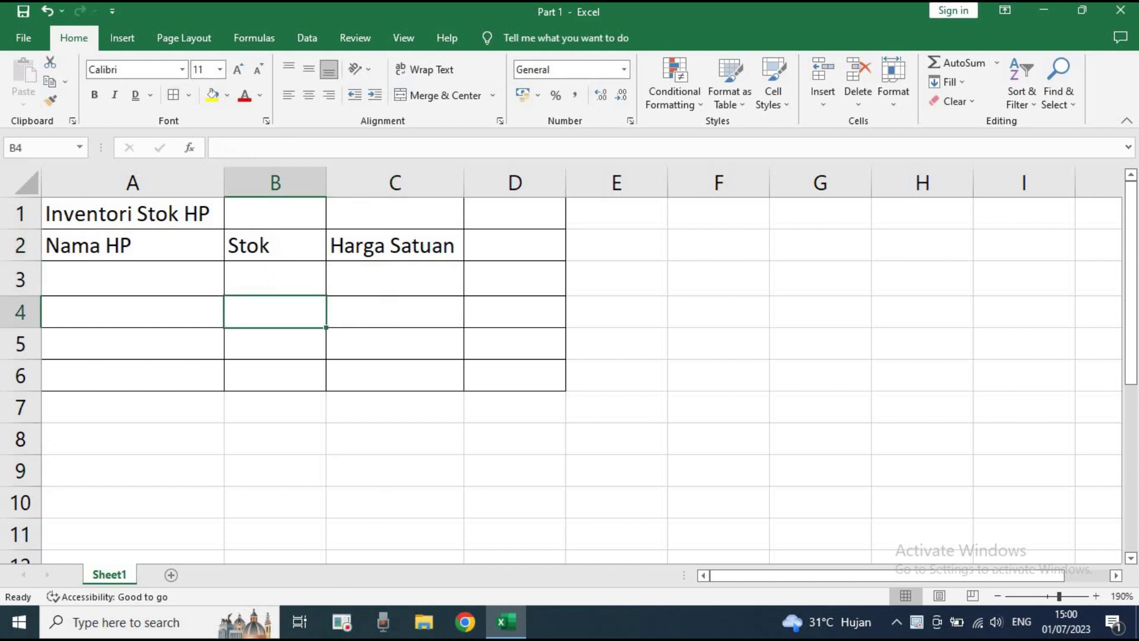
- Try a Bottom Border on the range A1:D6, and clear all its borders with No Border
drag(97, 218, 516, 373)
click(188, 96)
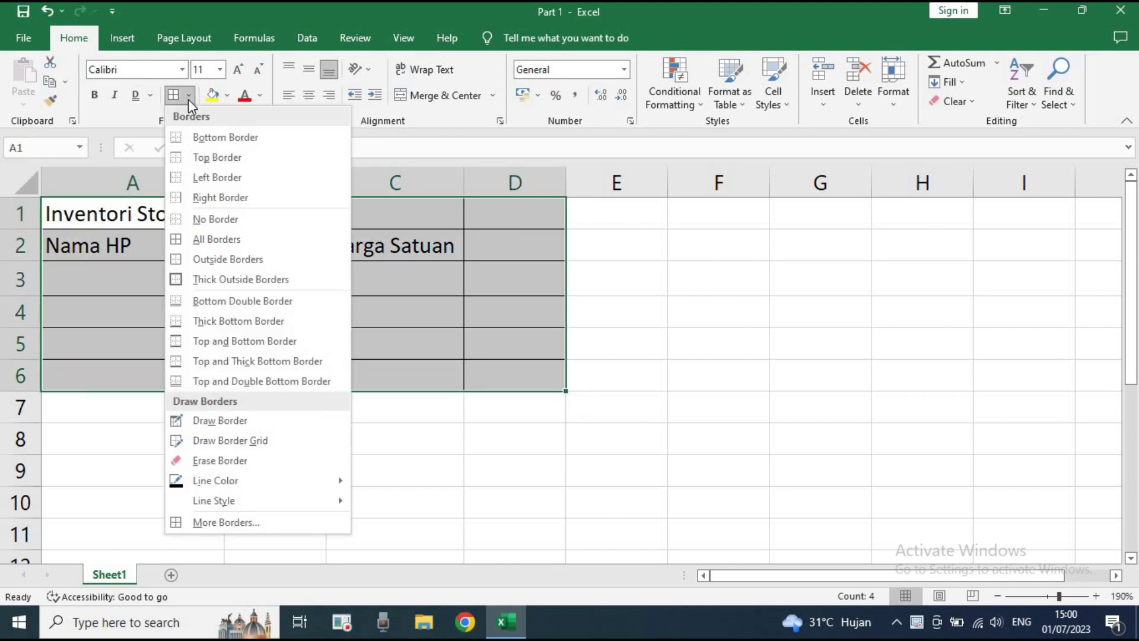
click(223, 145)
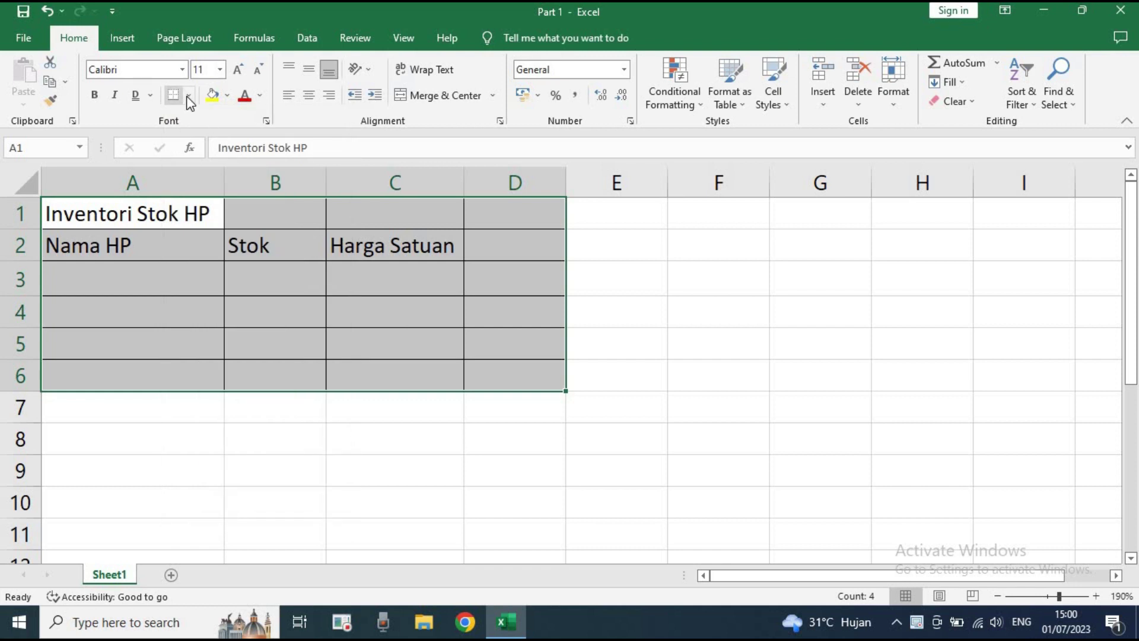
click(188, 97)
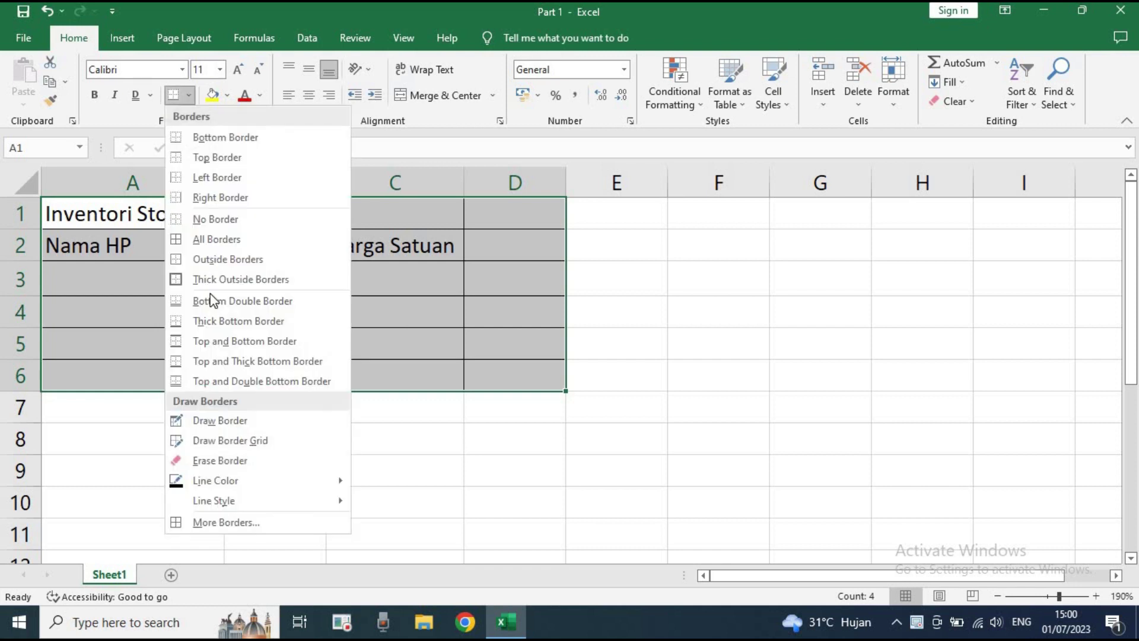
click(244, 220)
click(256, 306)
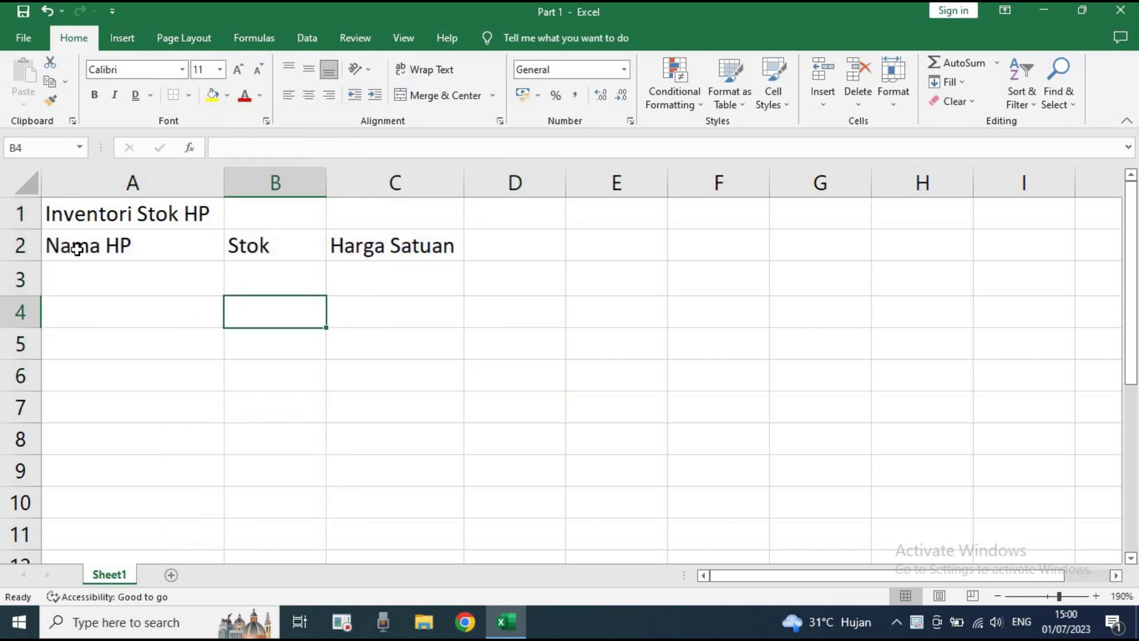
- Apply a Bottom Border to the range A1:C3, and check the line beneath row 3
click(89, 214)
drag(131, 214, 451, 285)
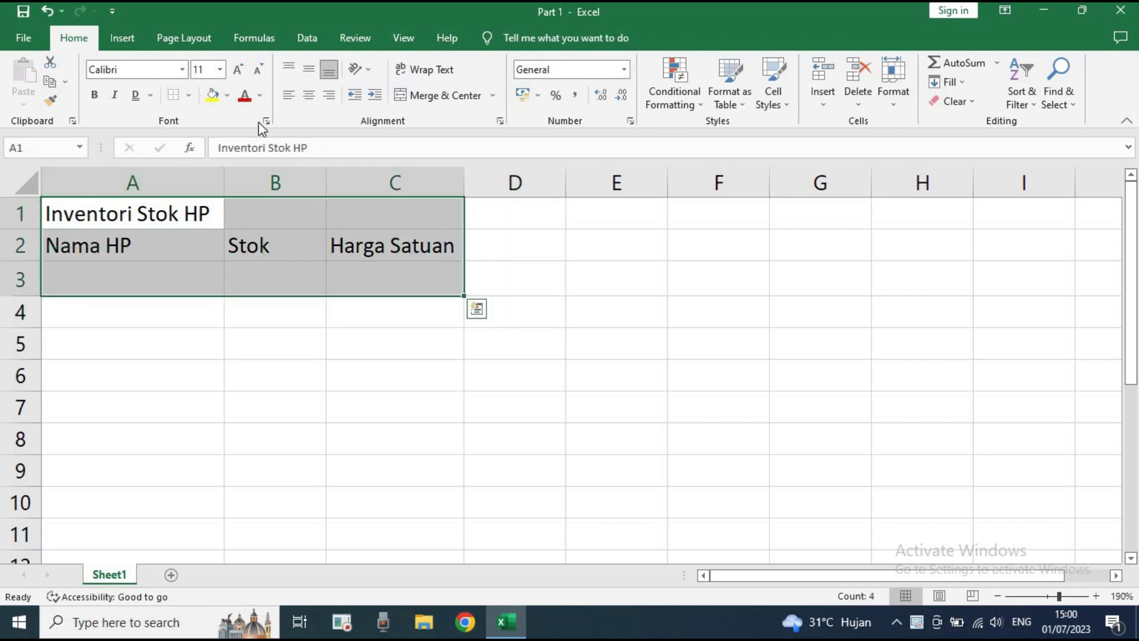
click(188, 95)
click(209, 138)
click(261, 374)
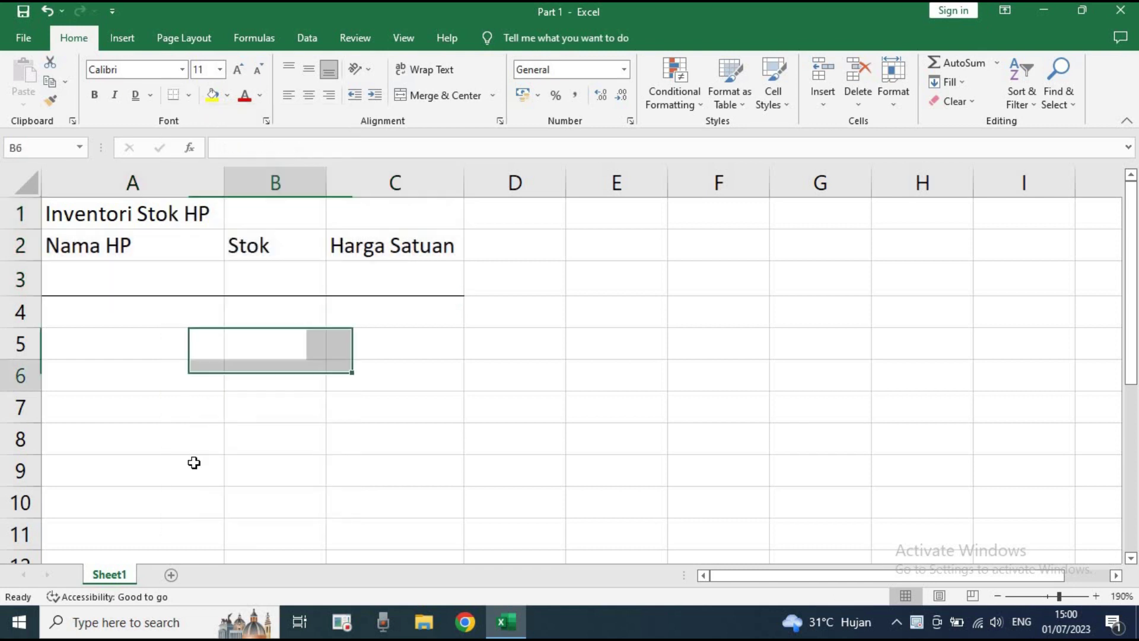
drag(76, 293, 379, 280)
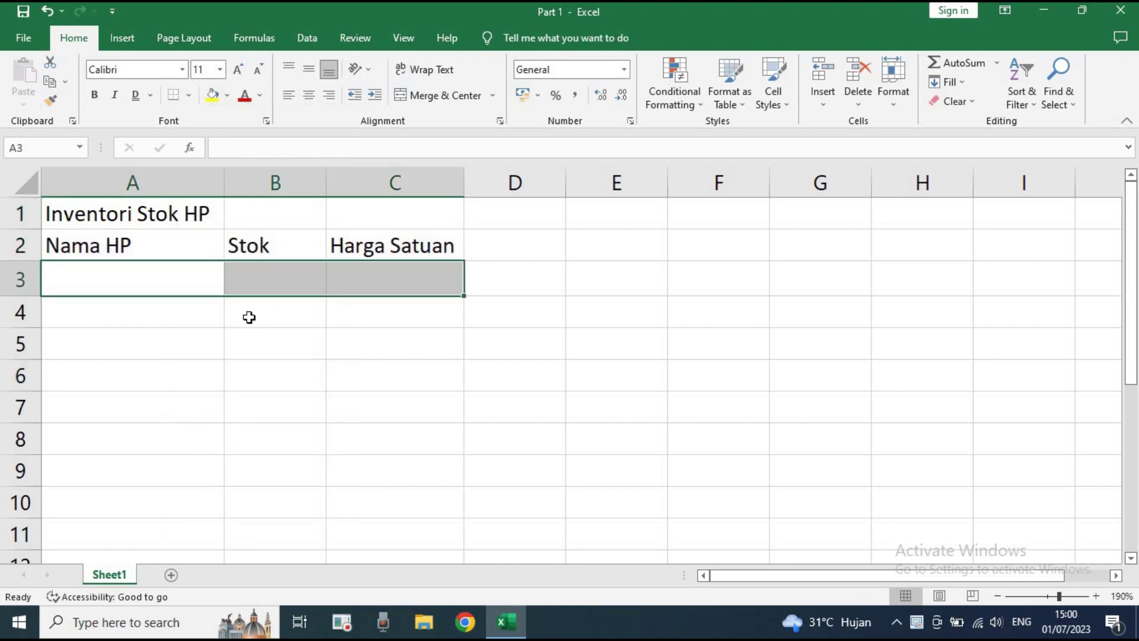
click(239, 403)
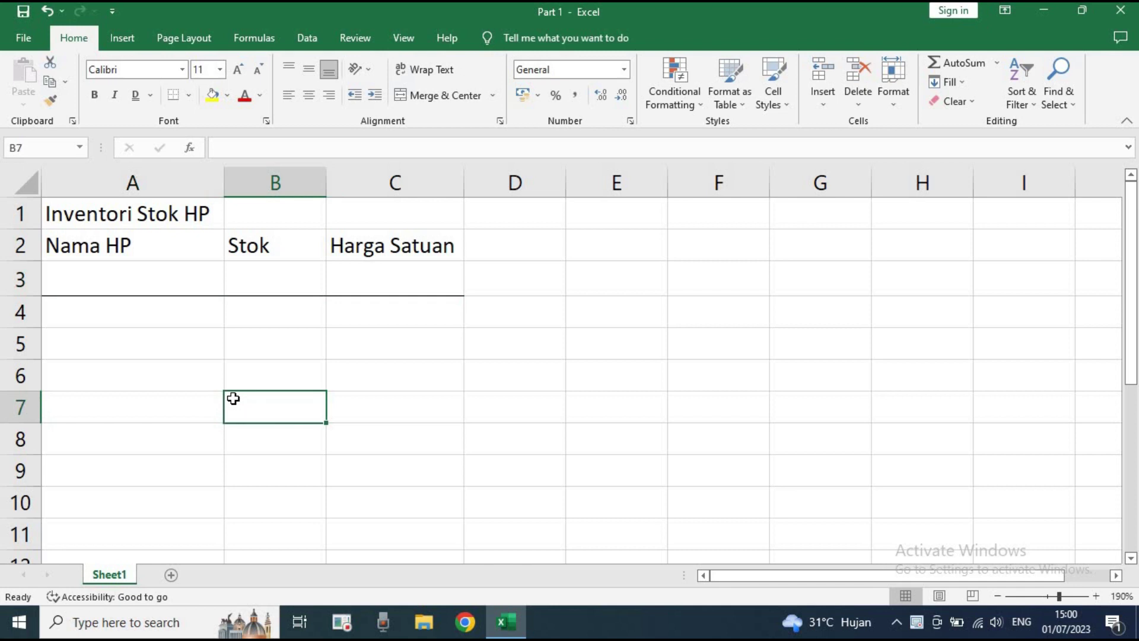
- Undo the recent border changes, and clear all borders from the range A1:D6 with No Border
drag(89, 214, 392, 277)
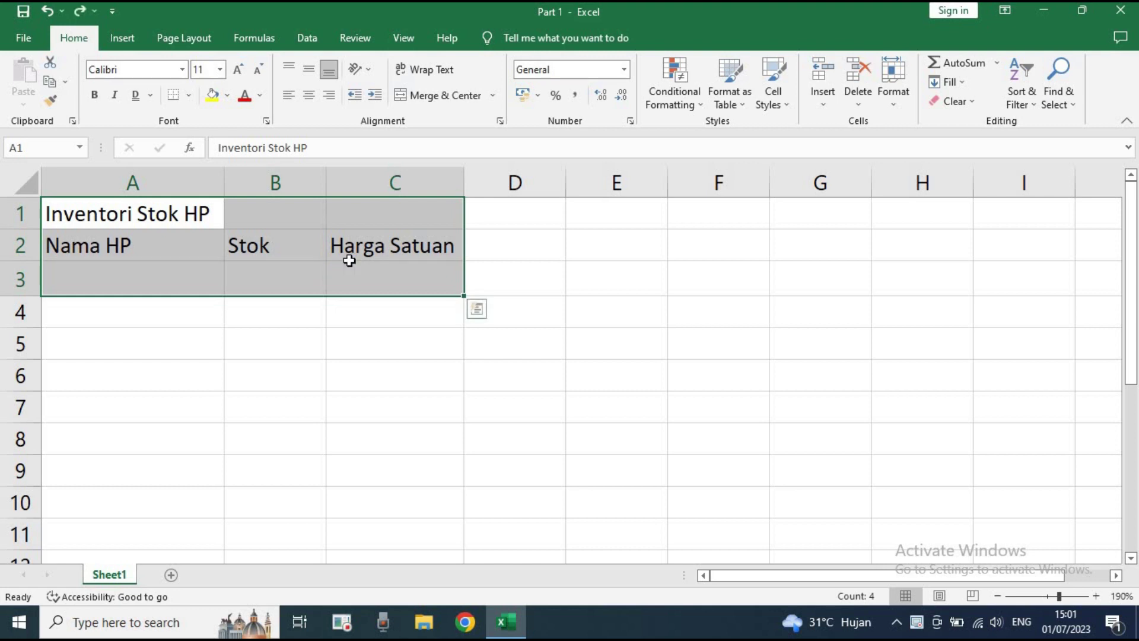
click(46, 11)
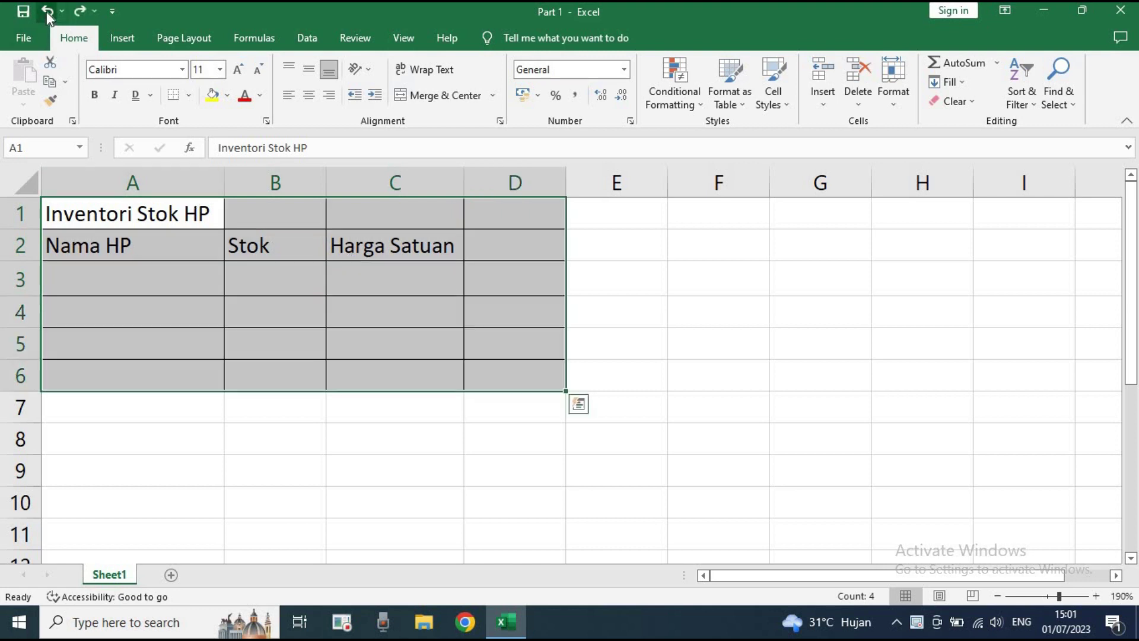
click(358, 483)
drag(102, 210, 509, 369)
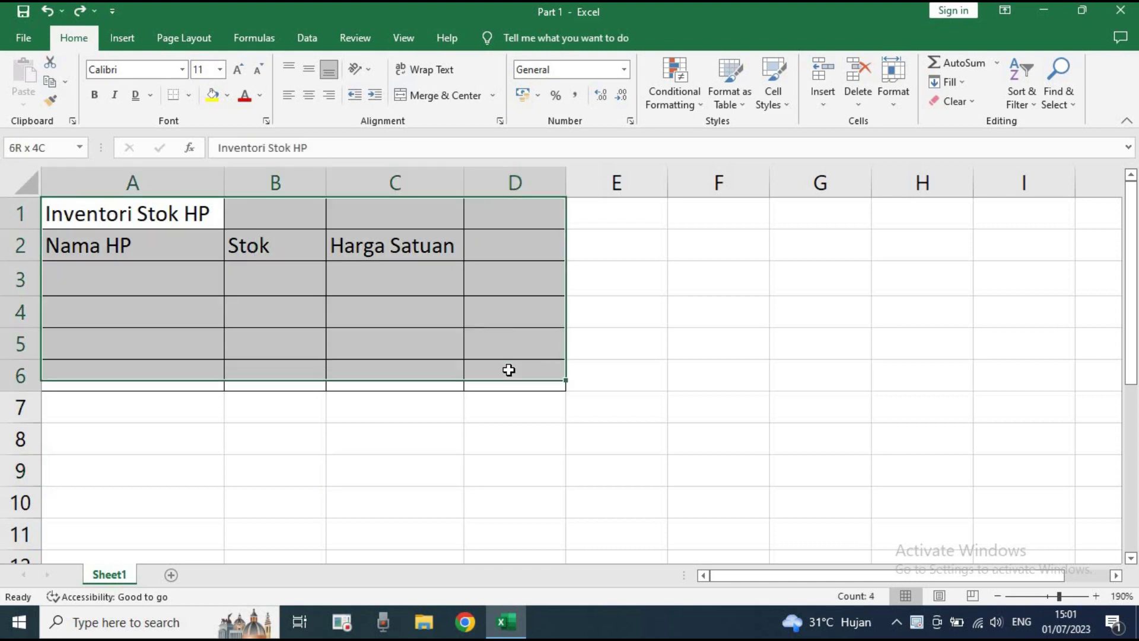
click(188, 95)
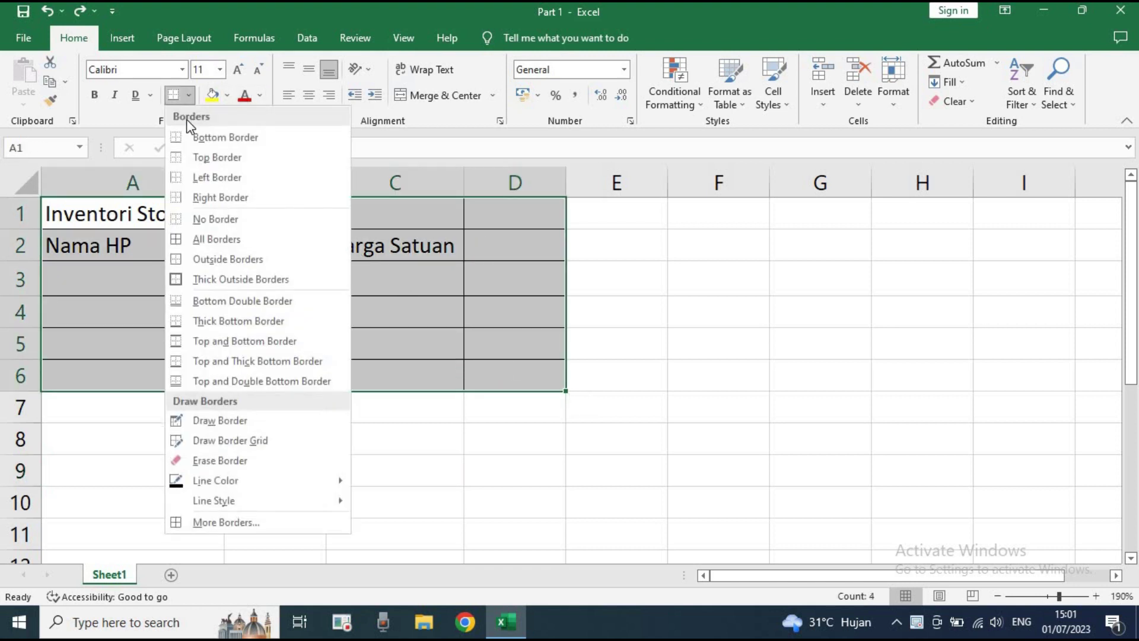
click(220, 218)
click(257, 468)
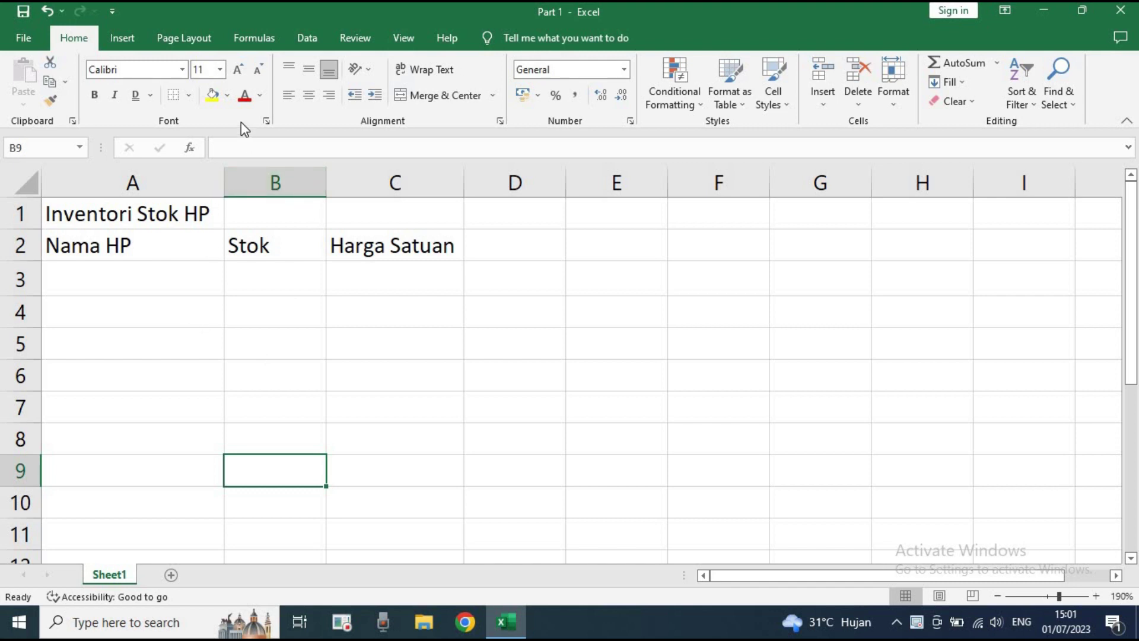
- Try a yellow fill on the "Stok" header in B2, and clear it with No Fill
click(248, 252)
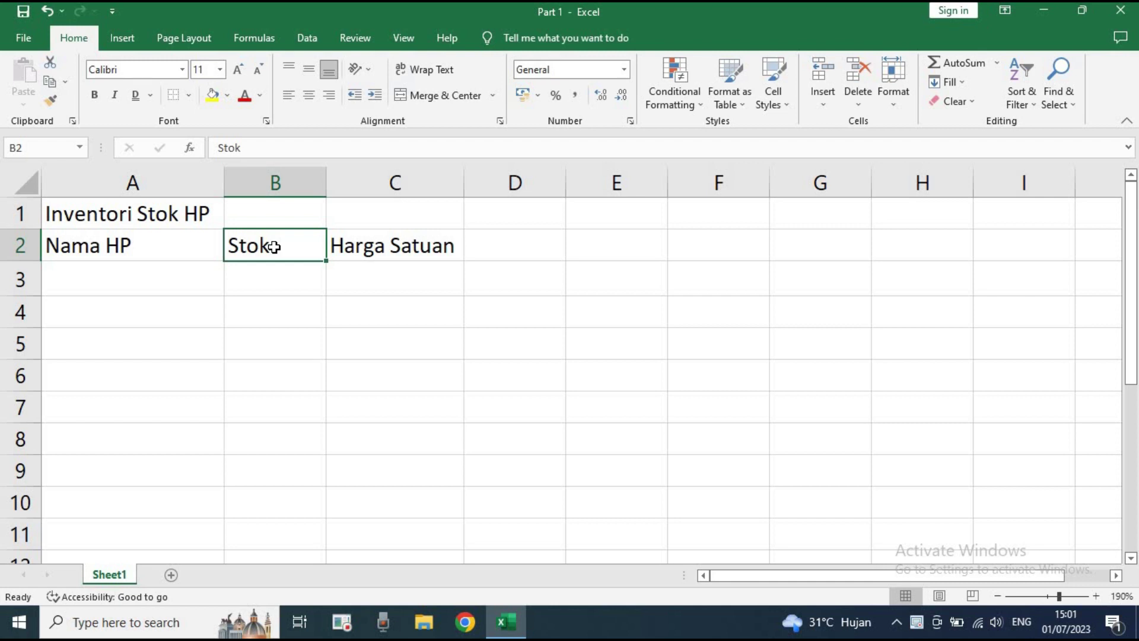
click(211, 96)
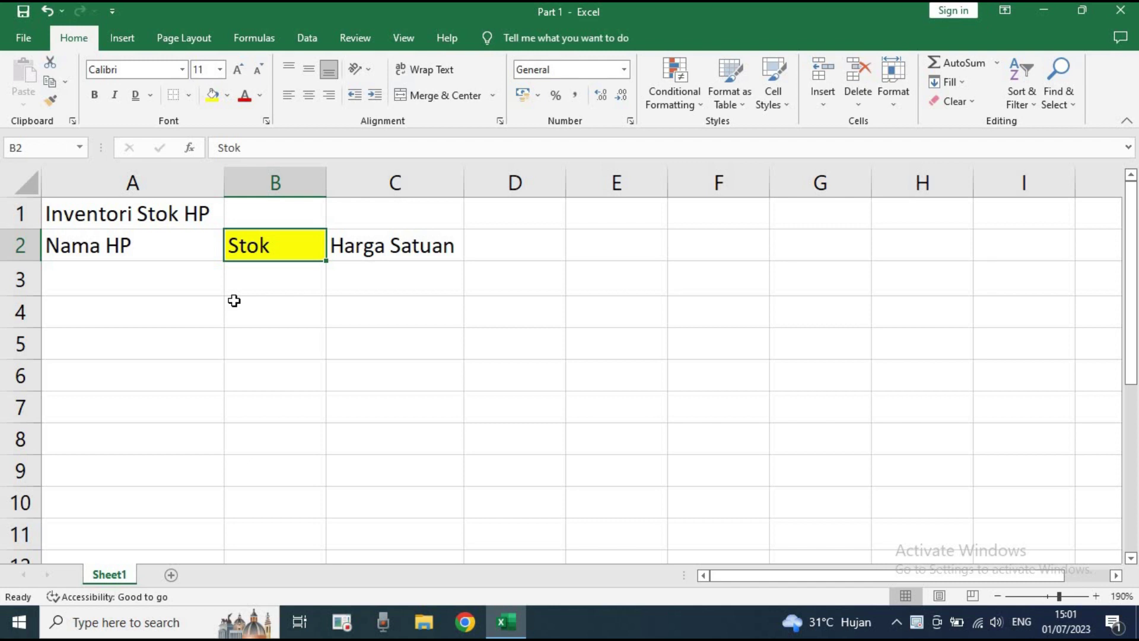
click(350, 248)
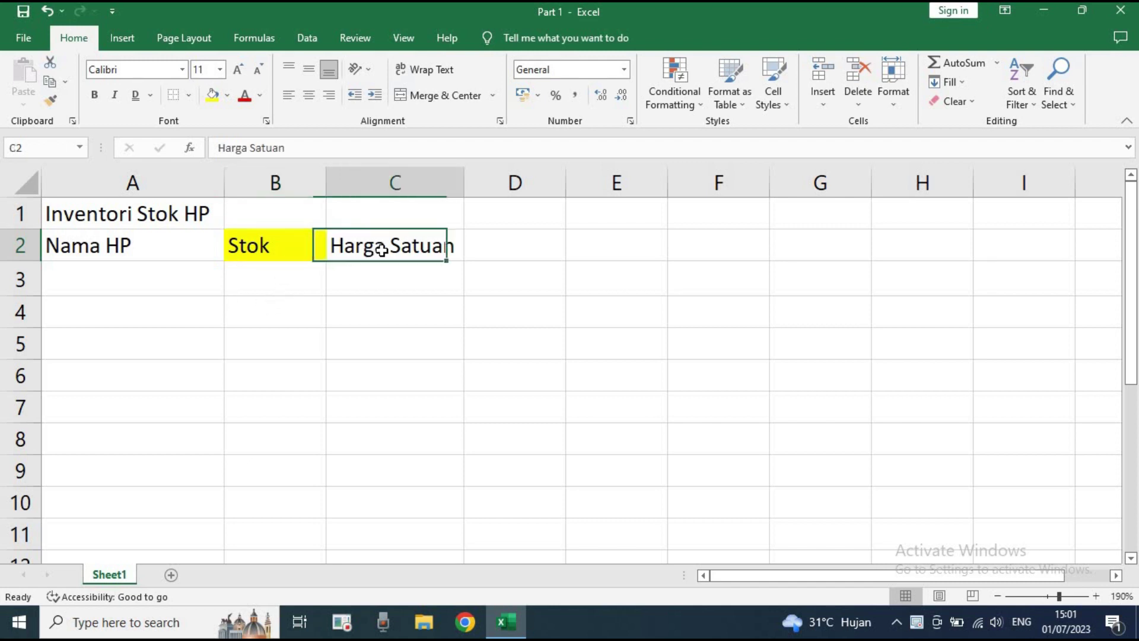
click(229, 96)
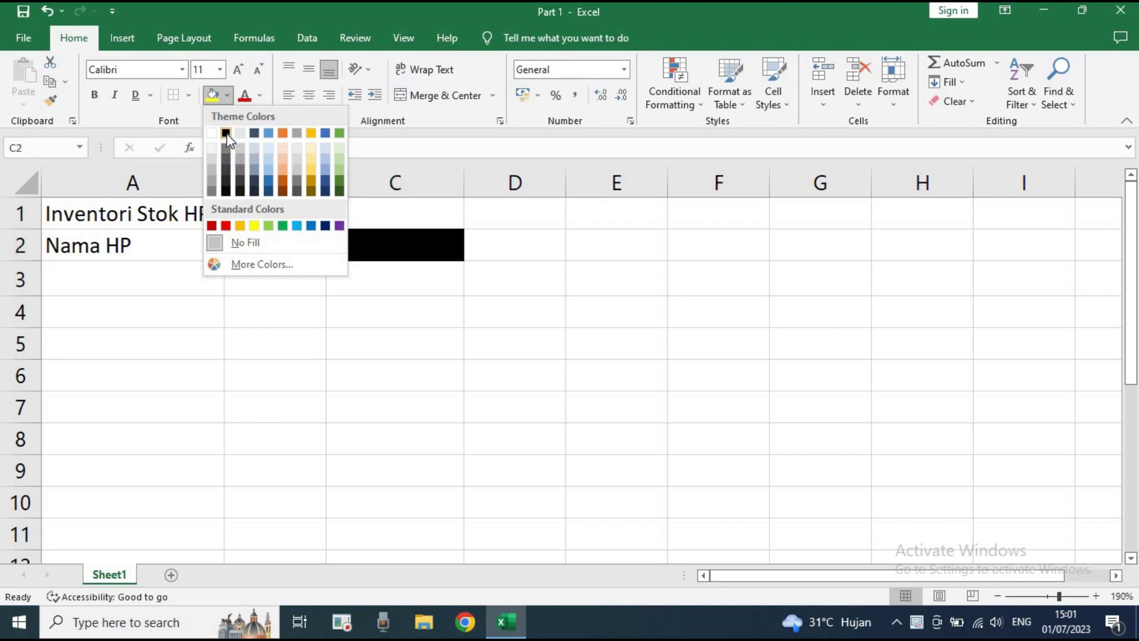
click(239, 350)
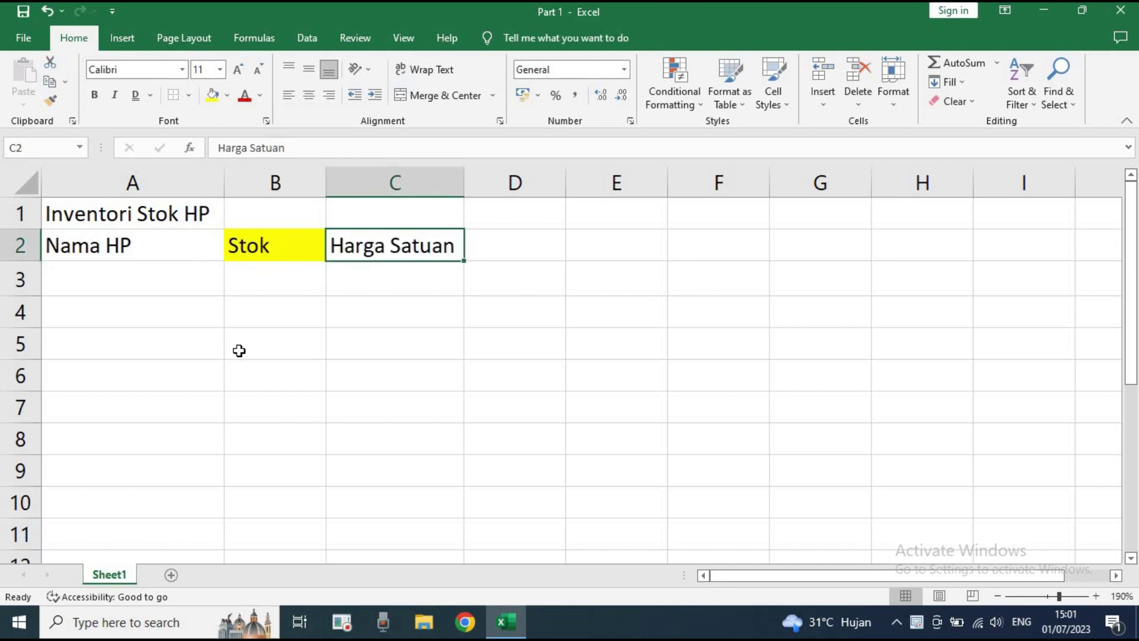
key(Left)
click(228, 96)
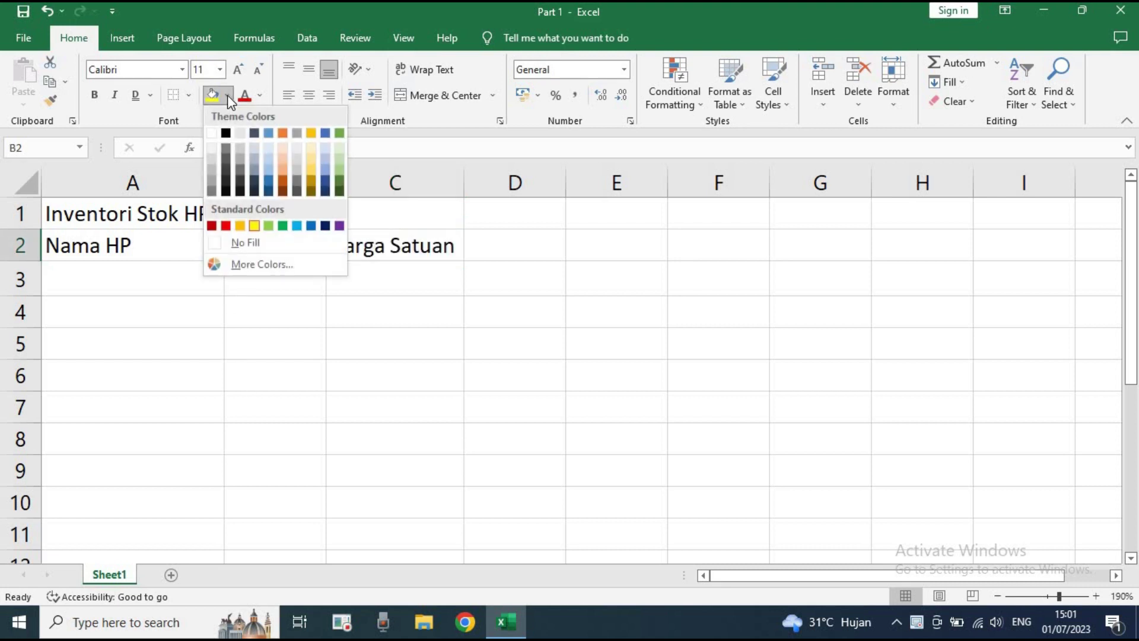
click(243, 249)
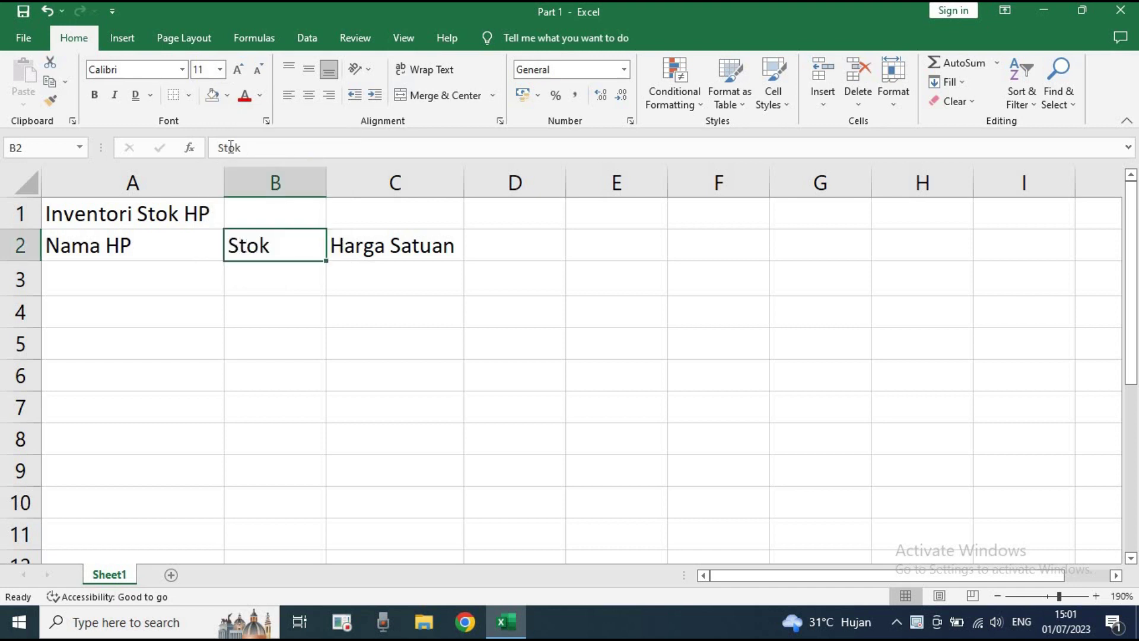
click(227, 97)
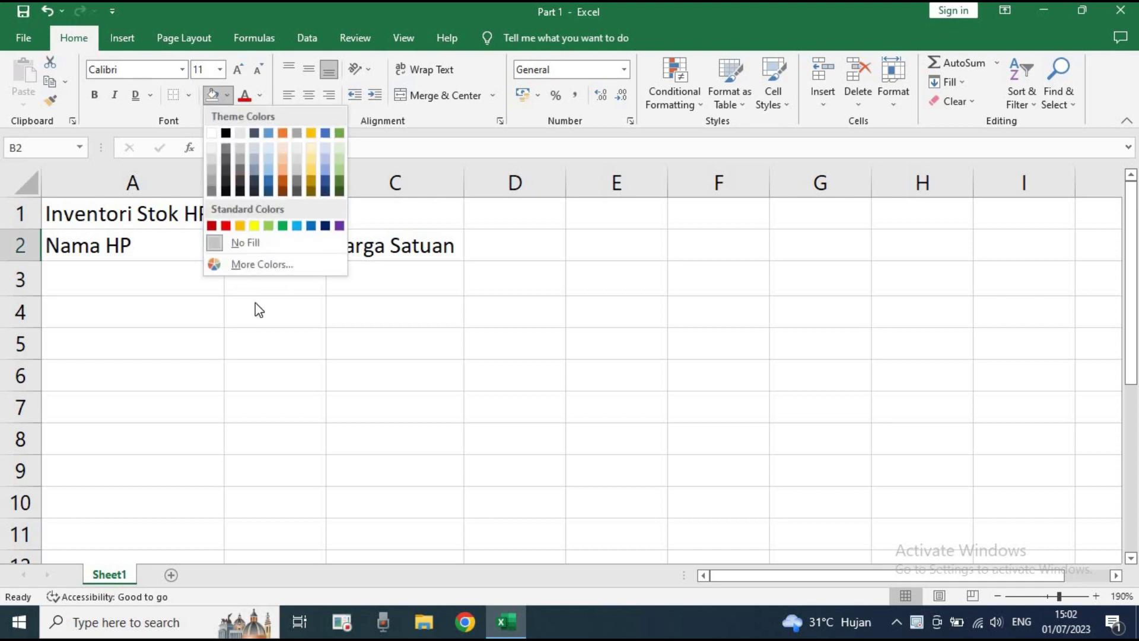
click(262, 272)
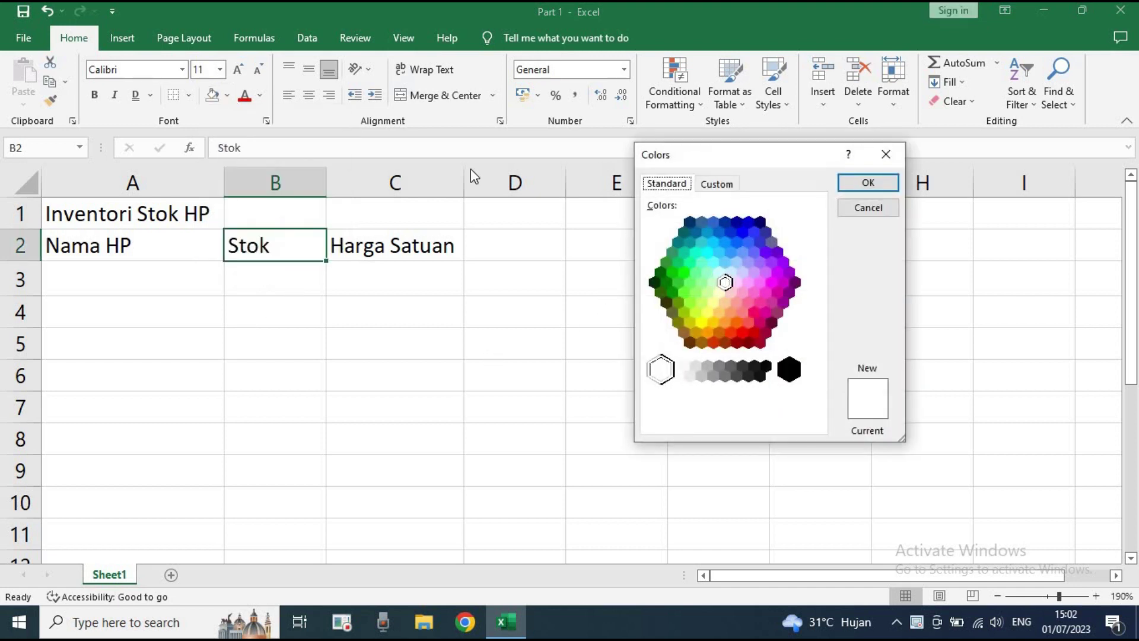
click(885, 154)
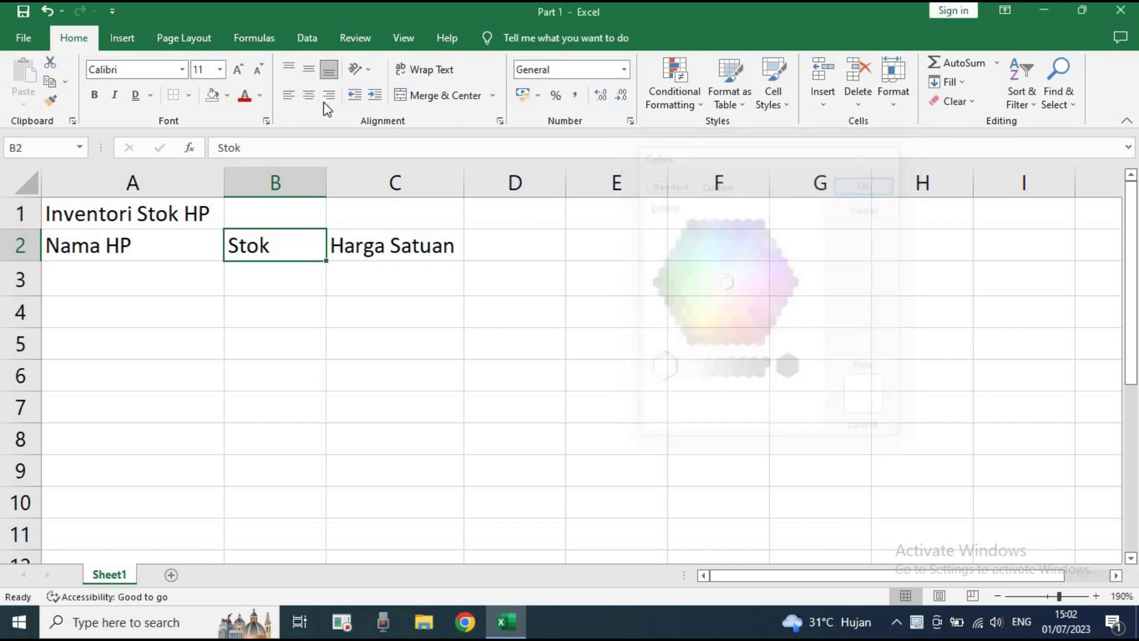
- Fill the "Stok" cell B2 with a turquoise shade picked from the standard palette under More Colors
click(231, 96)
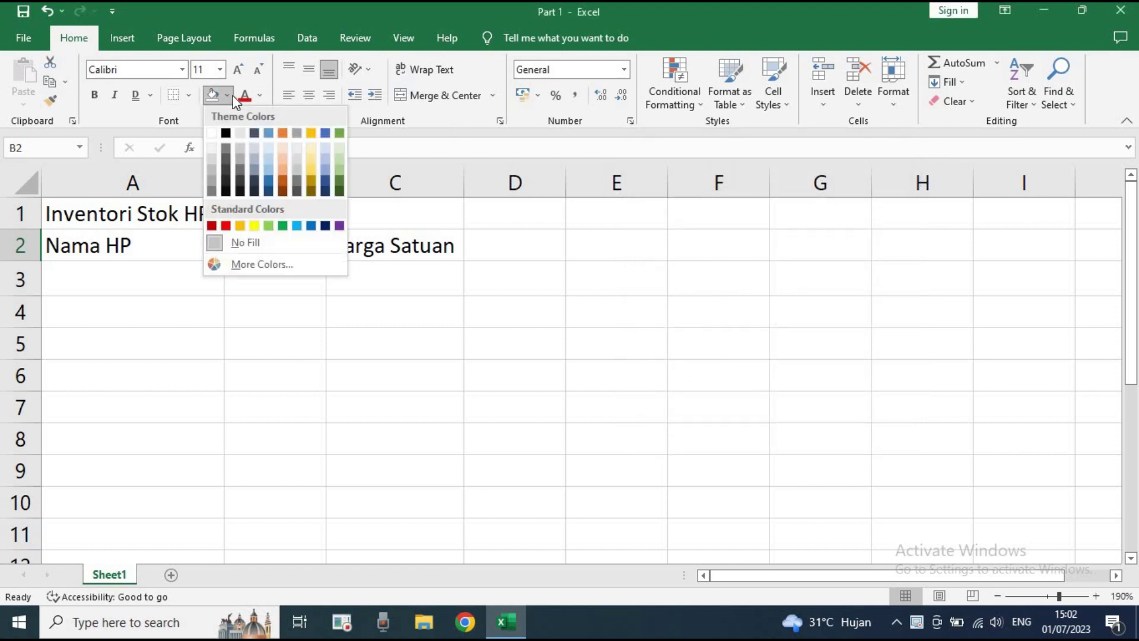
click(237, 265)
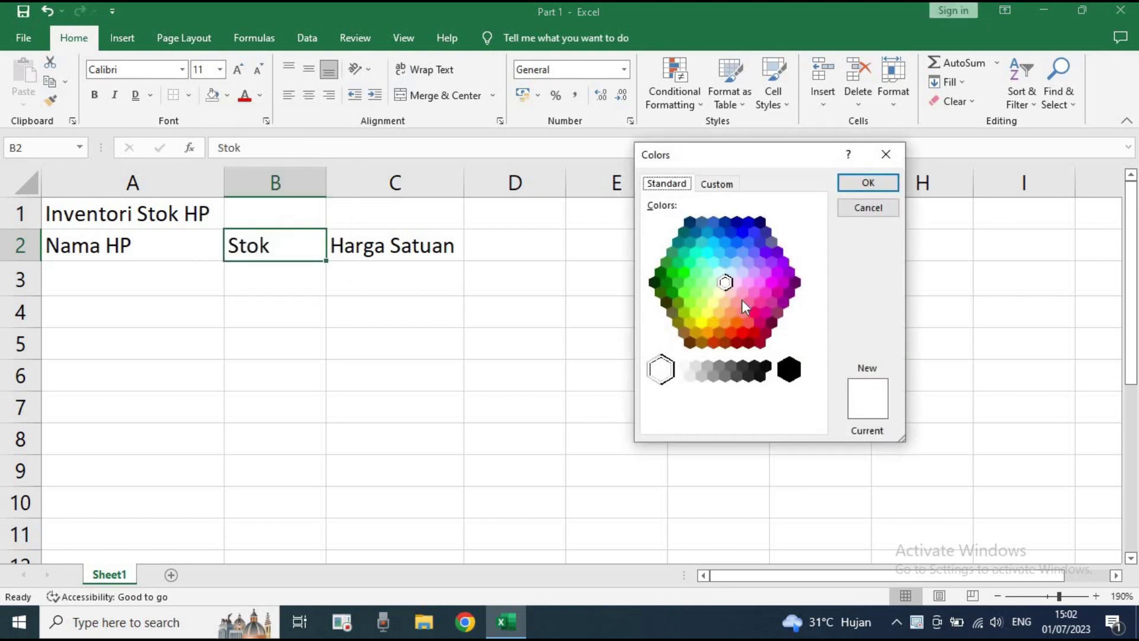
drag(730, 279, 759, 302)
click(715, 248)
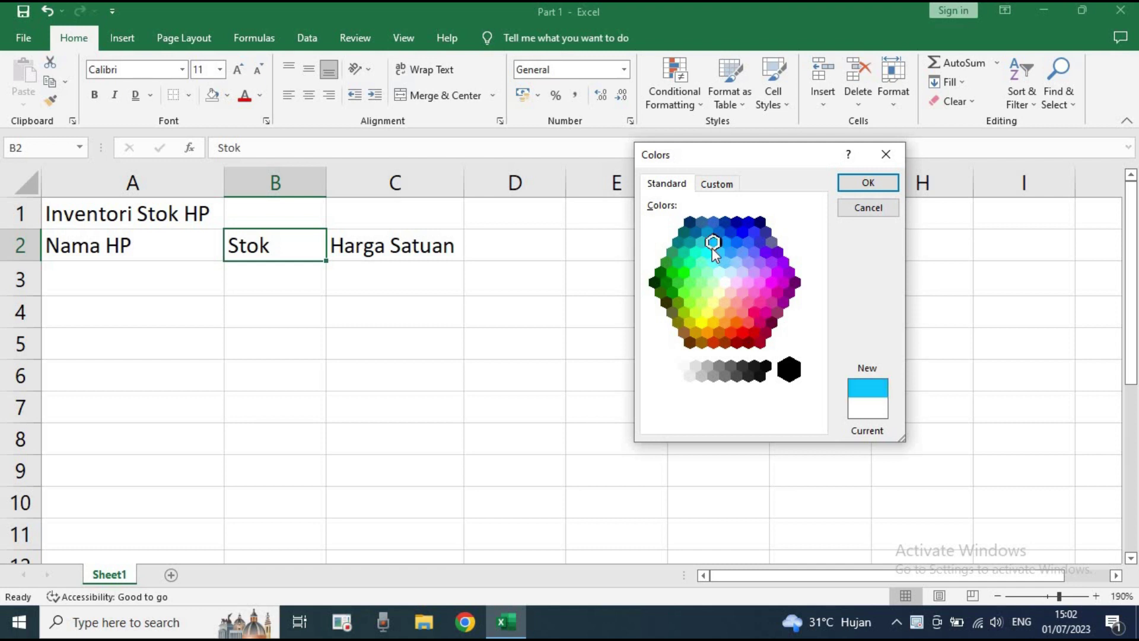
click(708, 252)
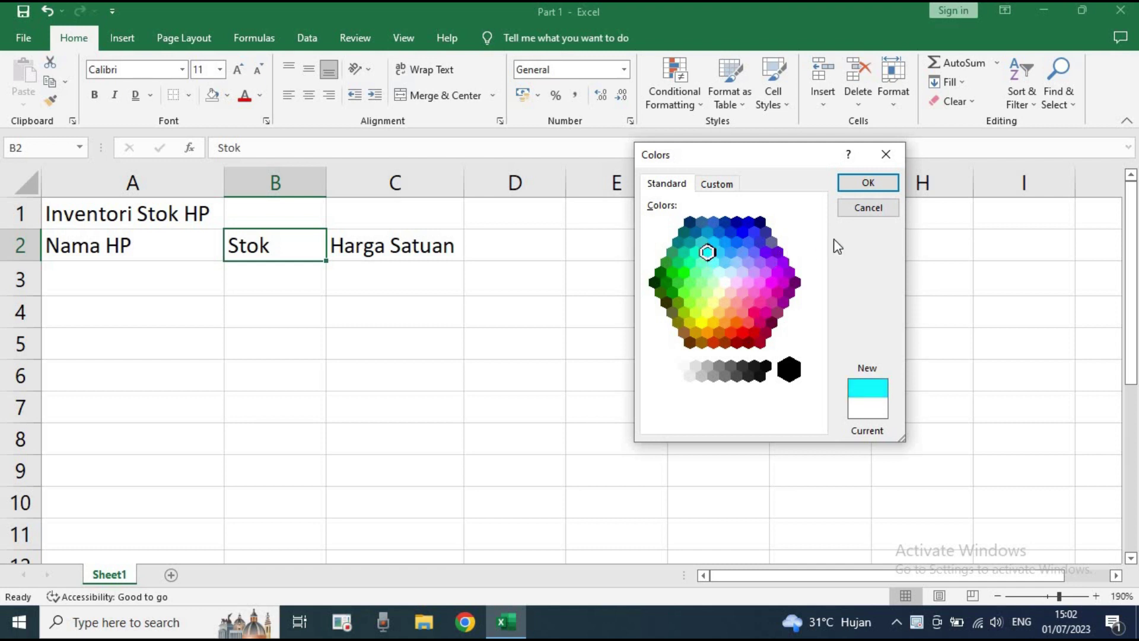
click(868, 182)
click(397, 351)
- Remove the turquoise fill from the "Stok" cell B2 with No Fill
click(227, 96)
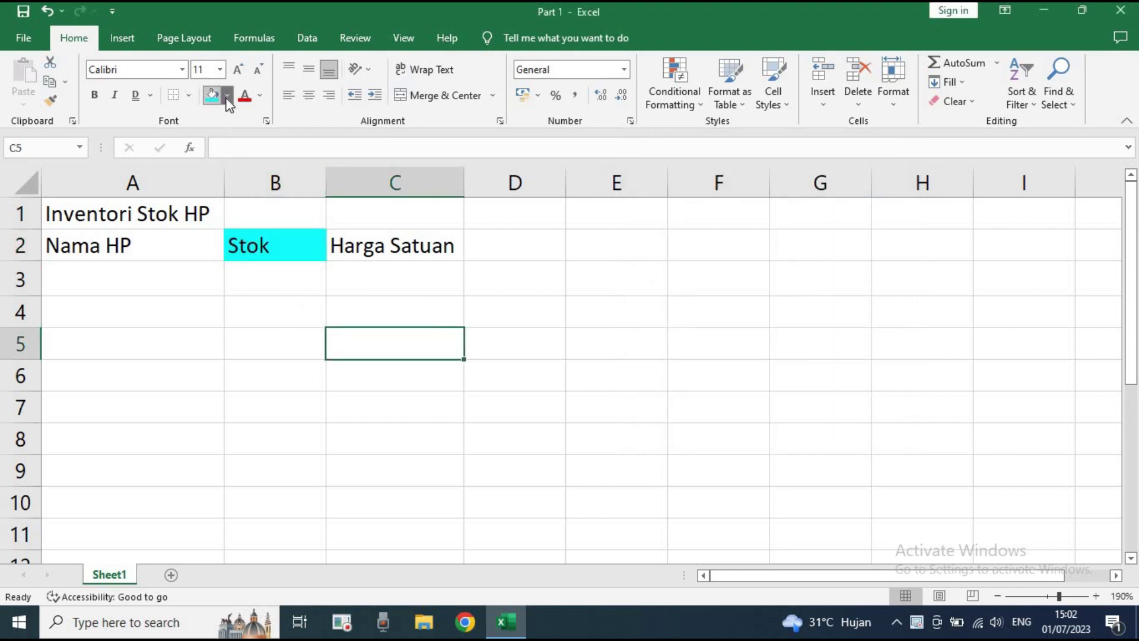
click(228, 275)
click(259, 245)
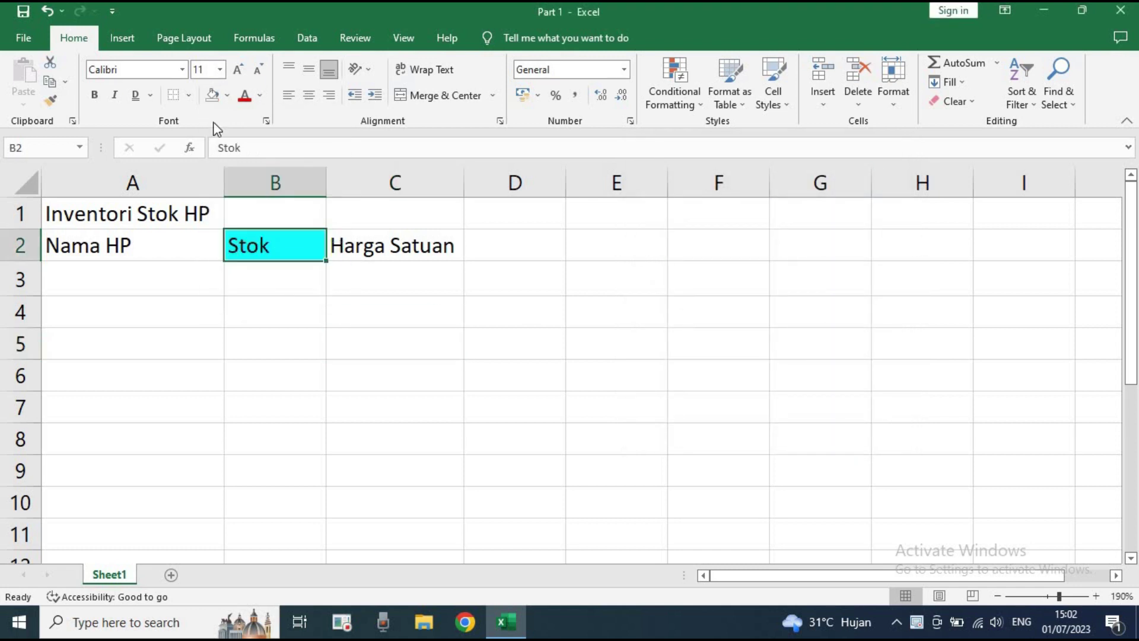
click(226, 95)
click(294, 335)
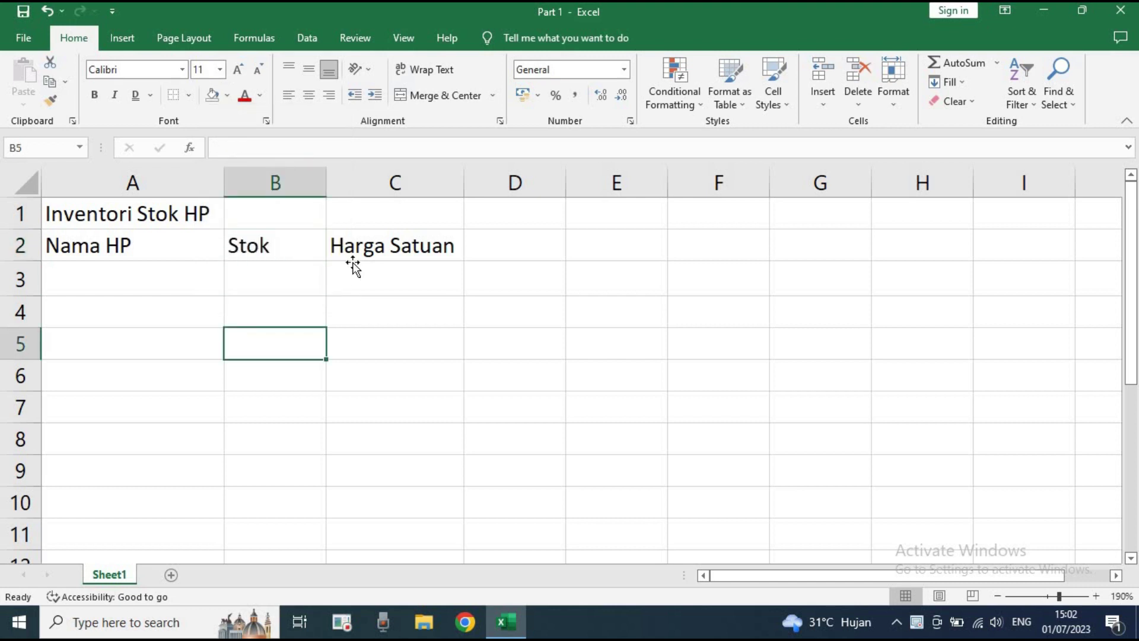
- Set the font color of the "Stok" header in B2 to the standard red
click(351, 270)
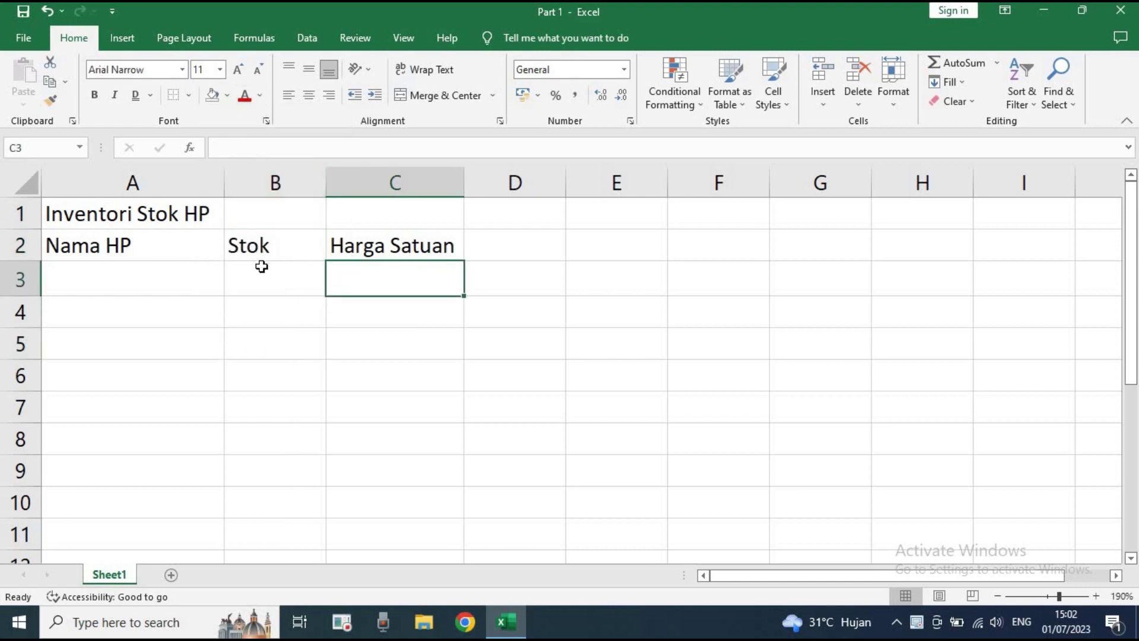
click(267, 246)
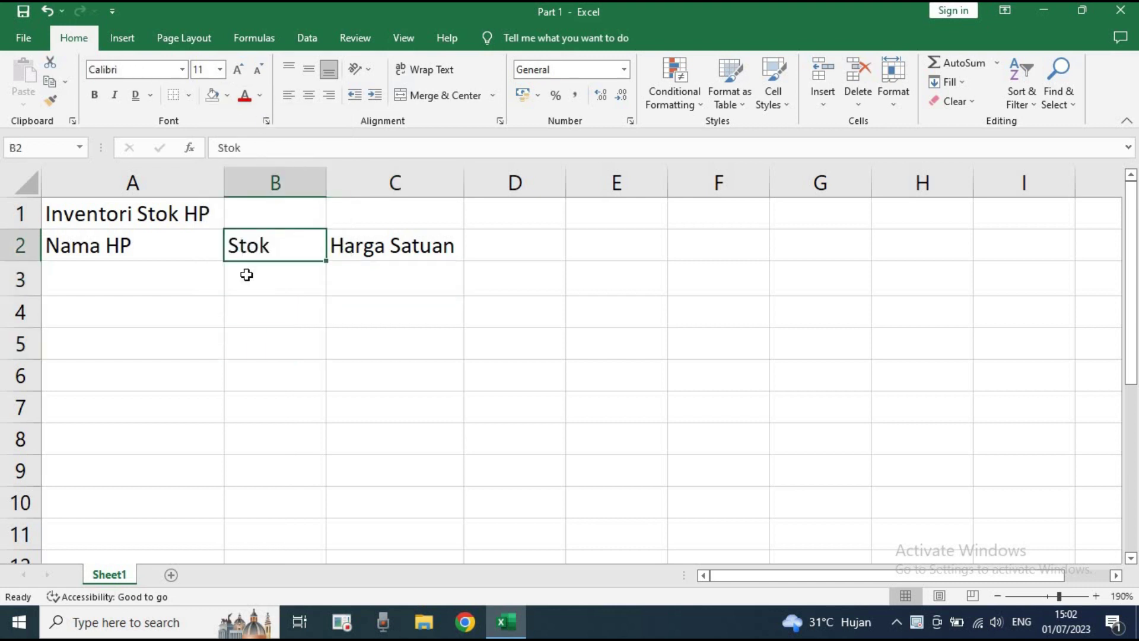
click(260, 95)
click(296, 261)
click(260, 96)
click(258, 246)
- Set the font color of the "Harga Satuan" header in C2 to the standard light green
click(350, 244)
click(260, 97)
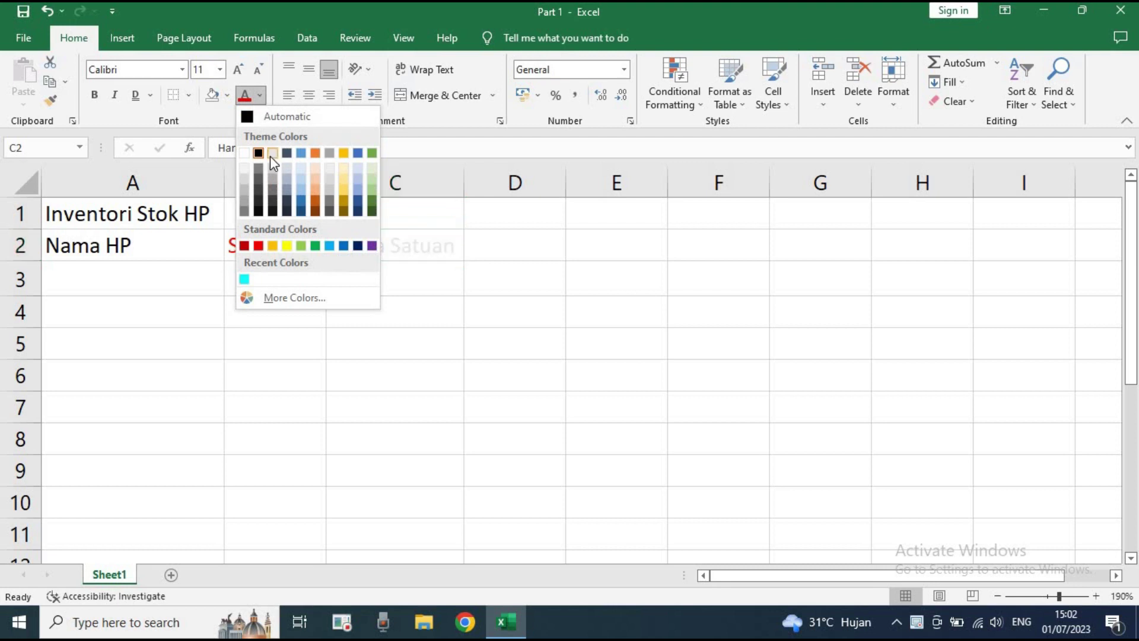
click(305, 240)
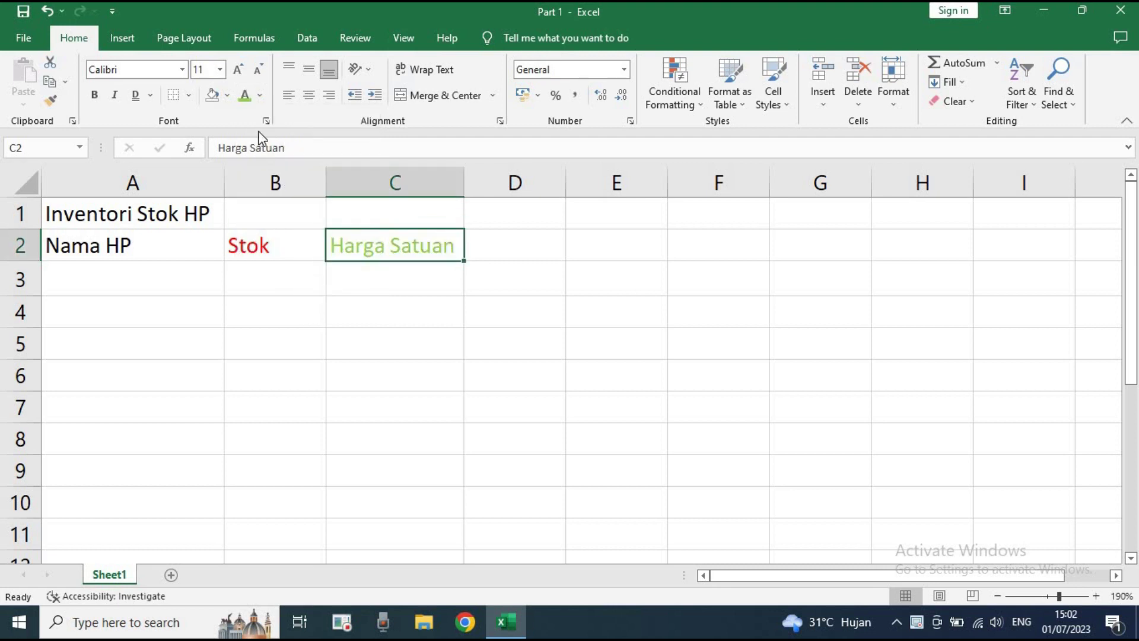
- Give the "Harga Satuan" header in C2 a custom blue-violet font color from the More Colors spectrum
click(261, 97)
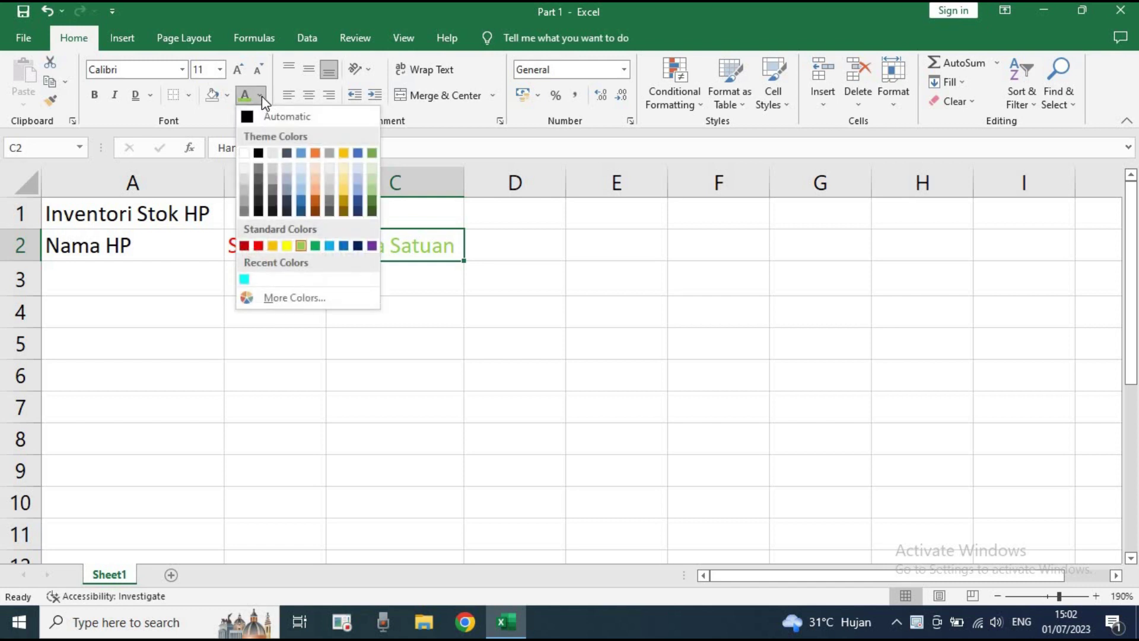
click(288, 299)
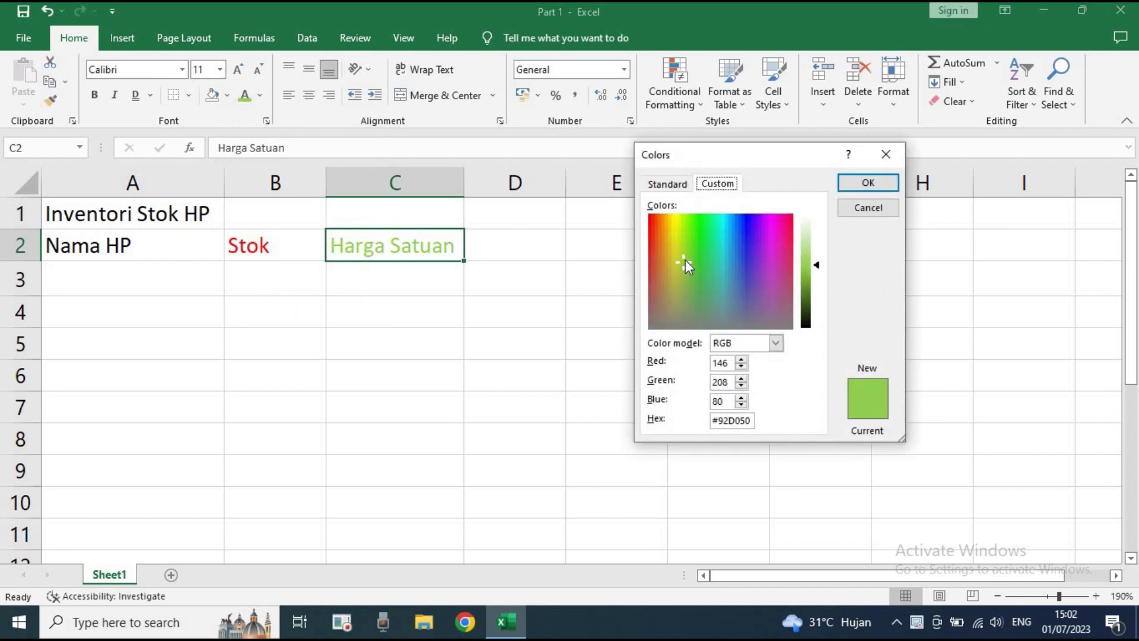
drag(685, 258, 748, 224)
click(868, 180)
key(Right)
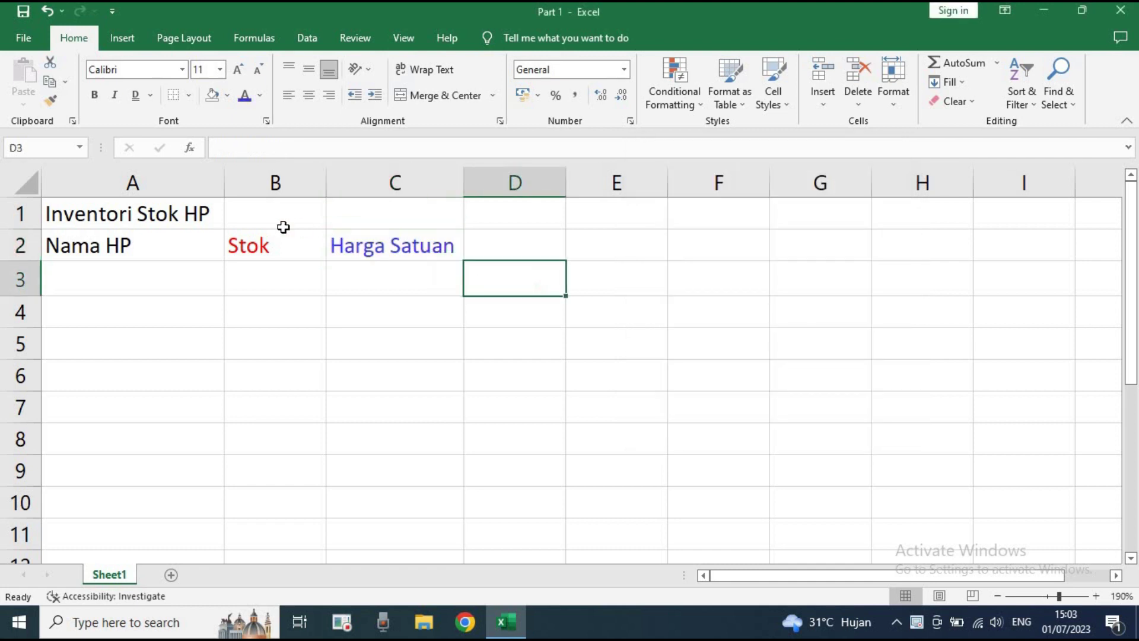
- Reset the font color of the headers in B2:C2 to Automatic
click(311, 247)
shift+click(371, 244)
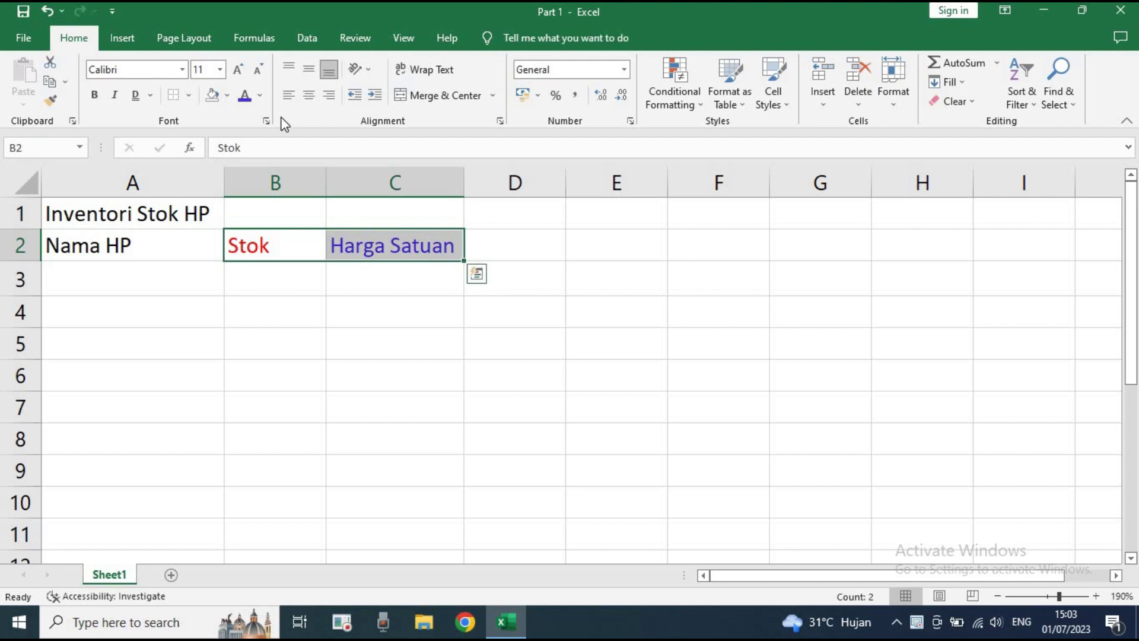
click(261, 98)
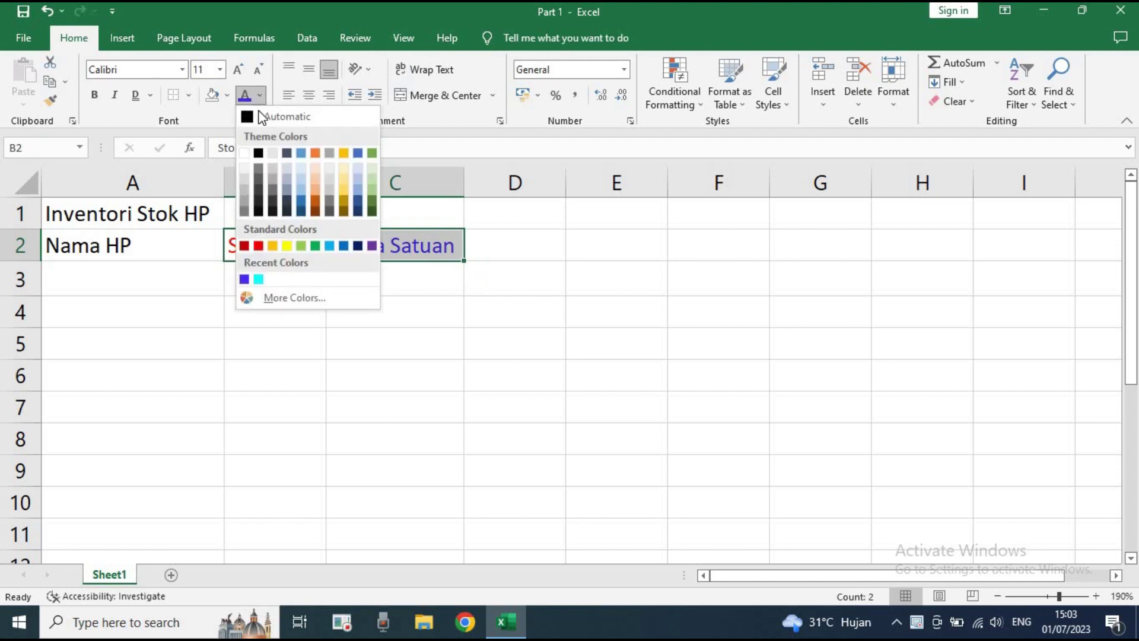
click(259, 115)
click(276, 314)
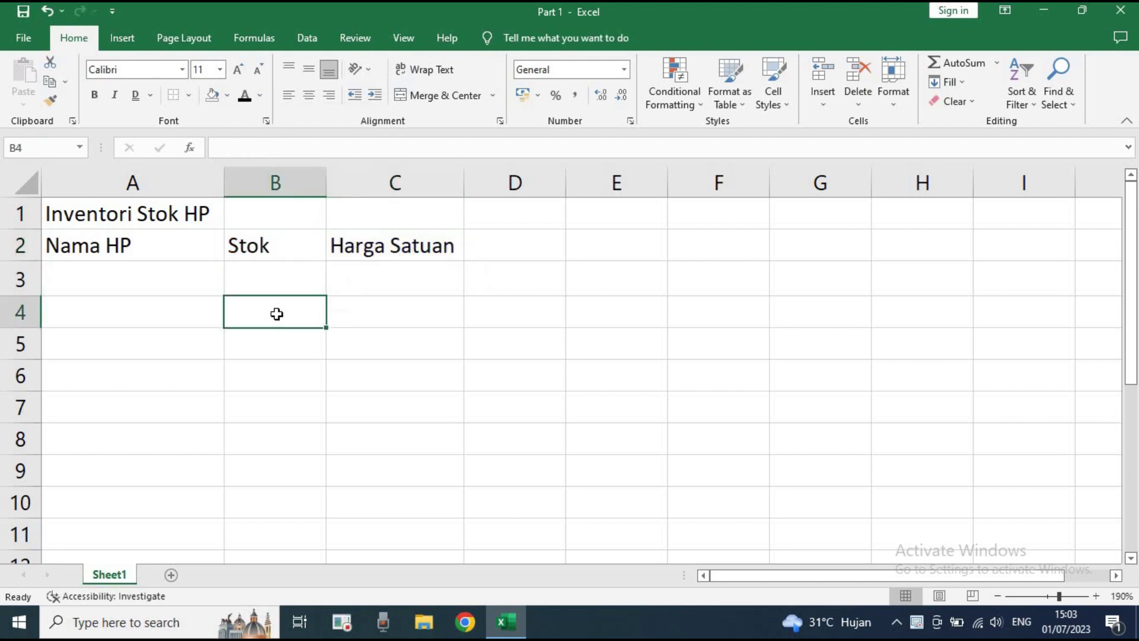
- Select the "Stok" header in B2 and look over the vertical and horizontal alignment options
click(435, 285)
click(214, 320)
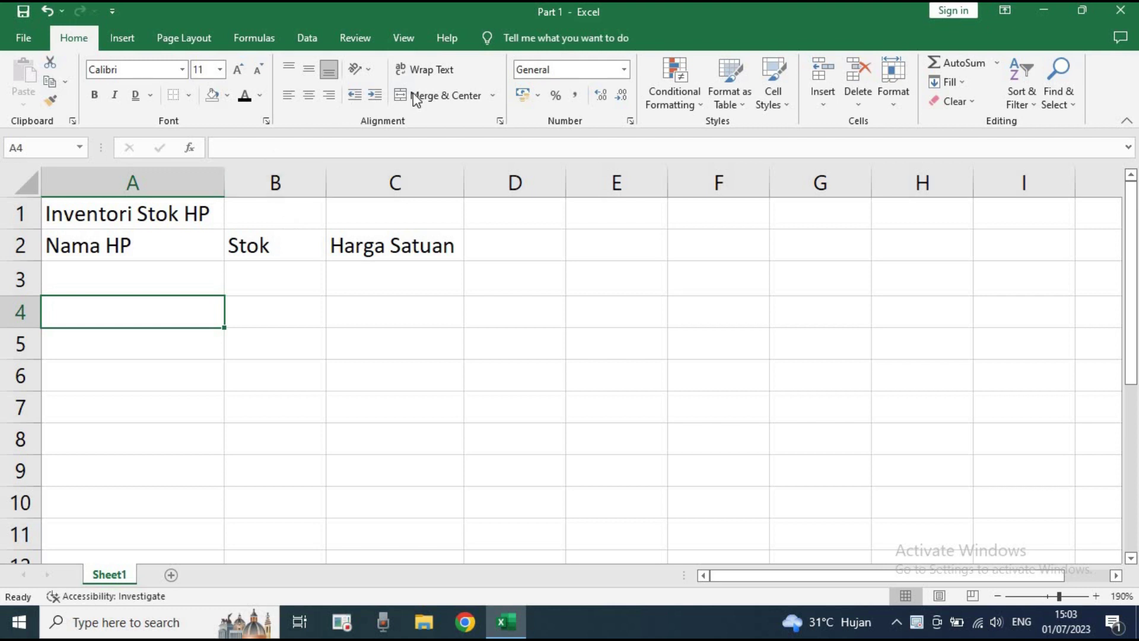
click(335, 279)
click(315, 243)
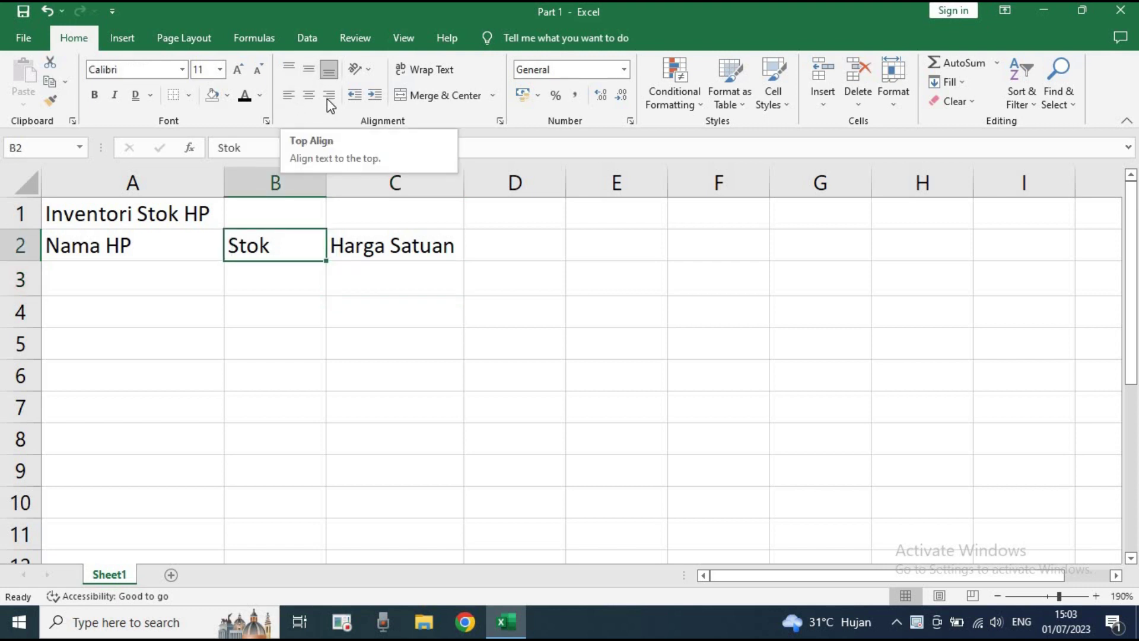
click(289, 95)
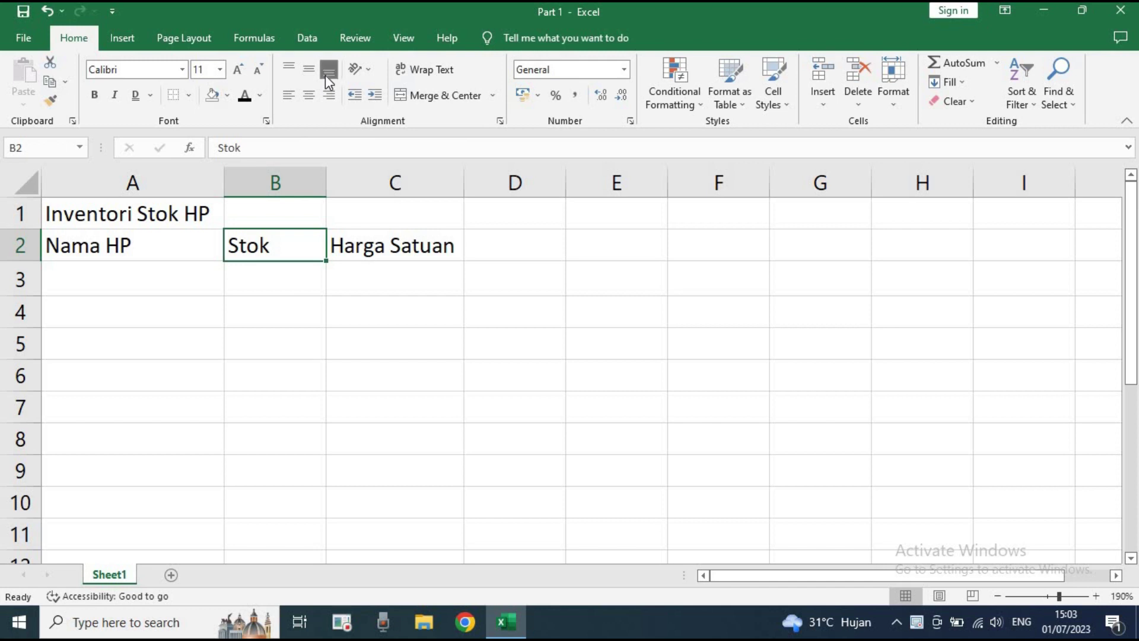
click(210, 374)
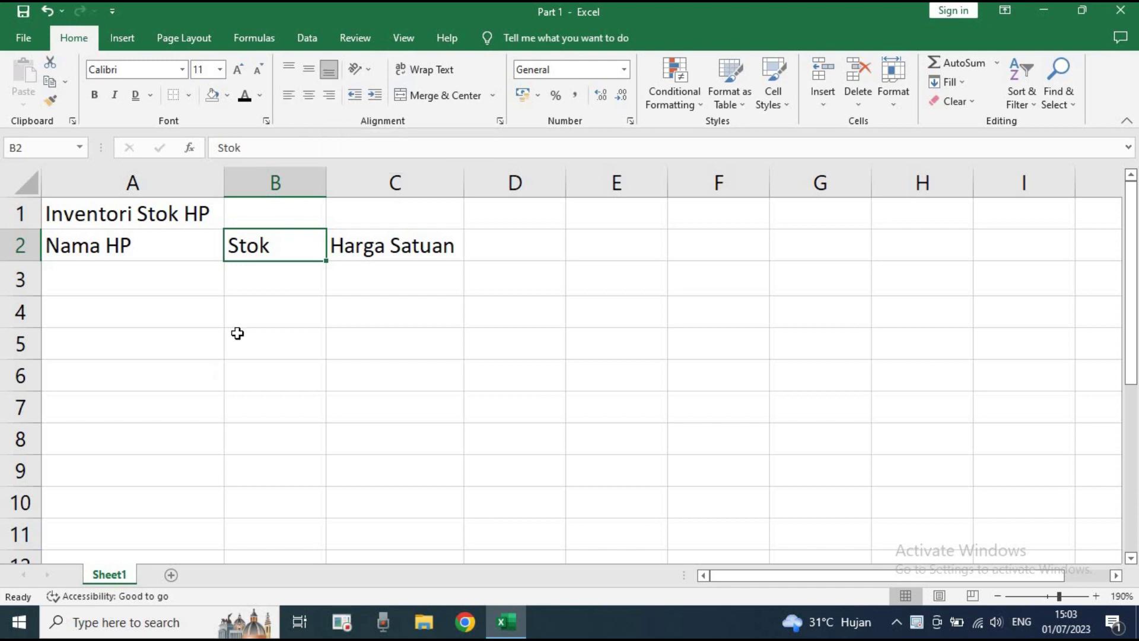
click(297, 219)
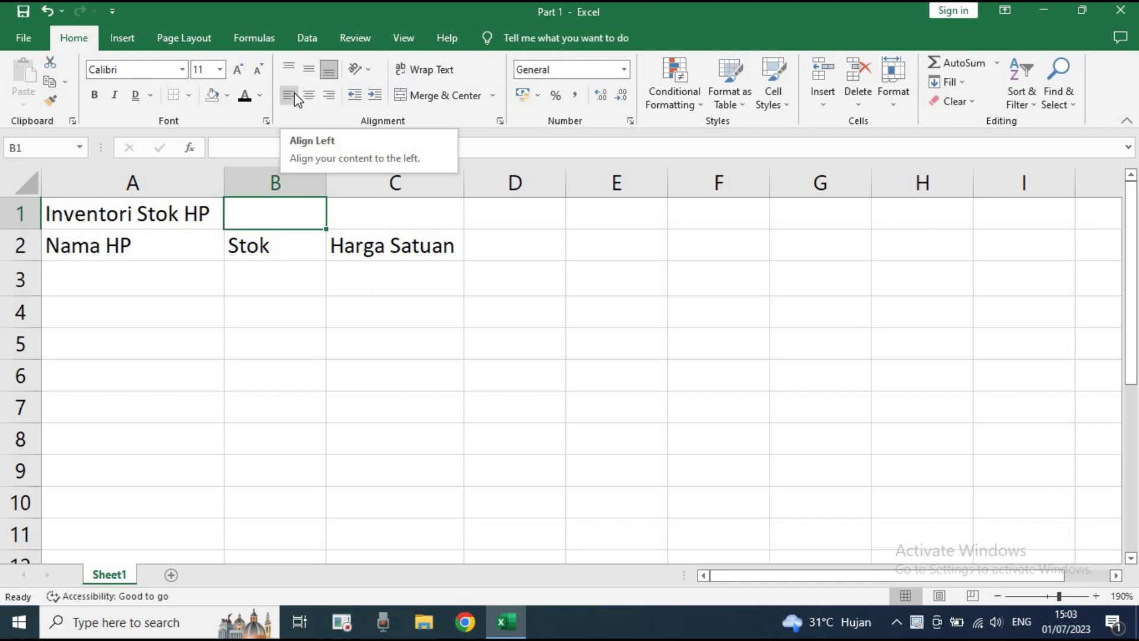
click(264, 267)
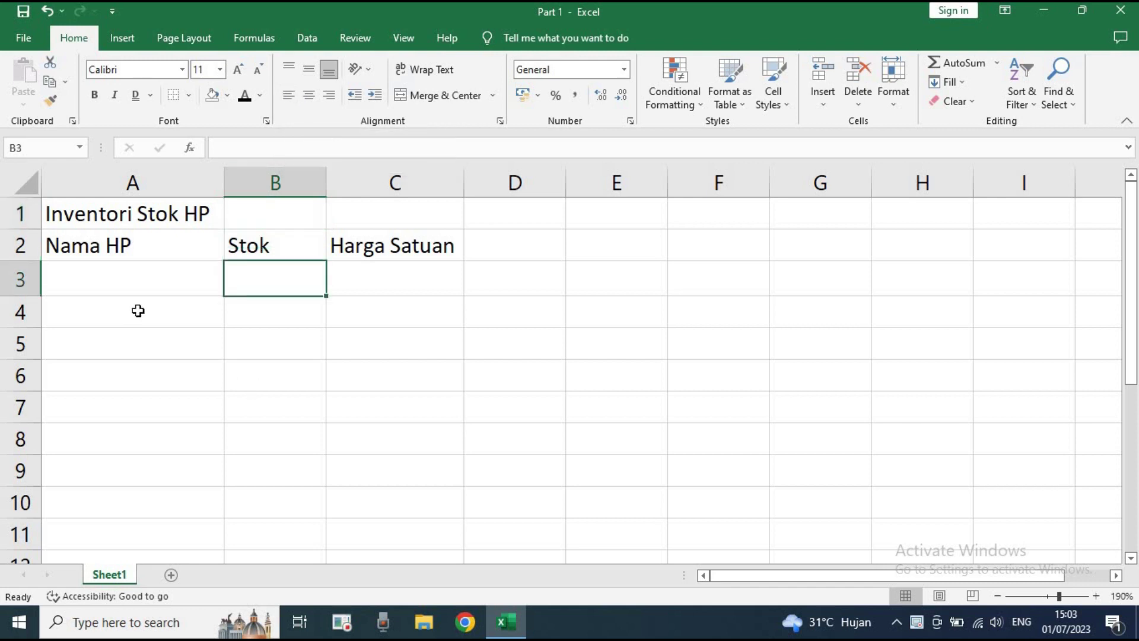
- Left-align the "Nama HP" header in A2, try centering it, and undo the centering
click(189, 251)
click(287, 102)
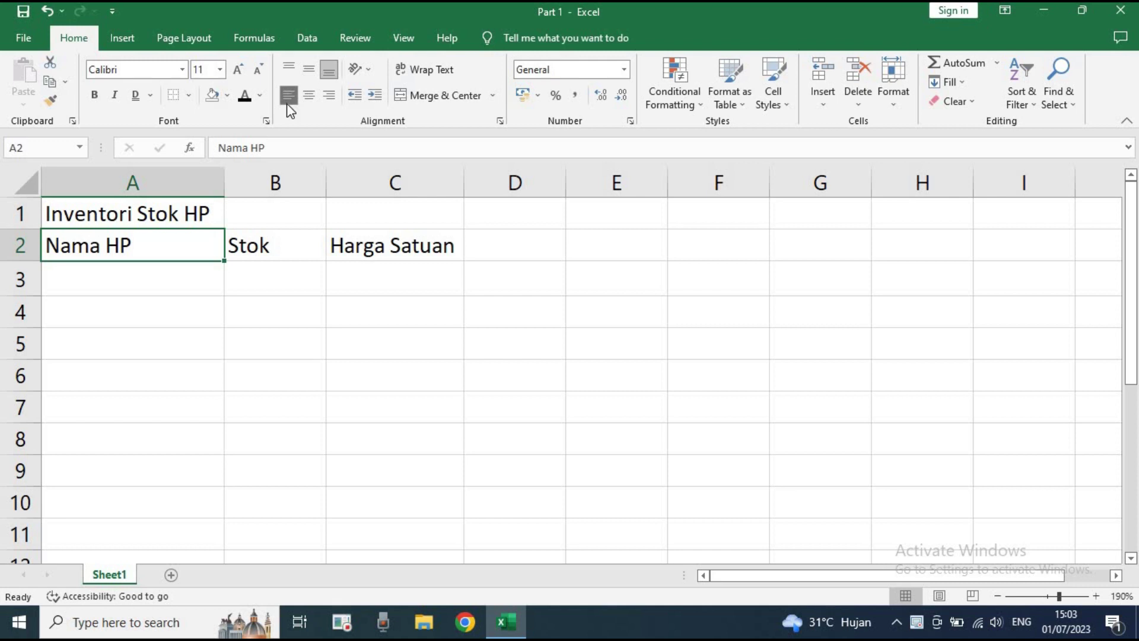
click(309, 95)
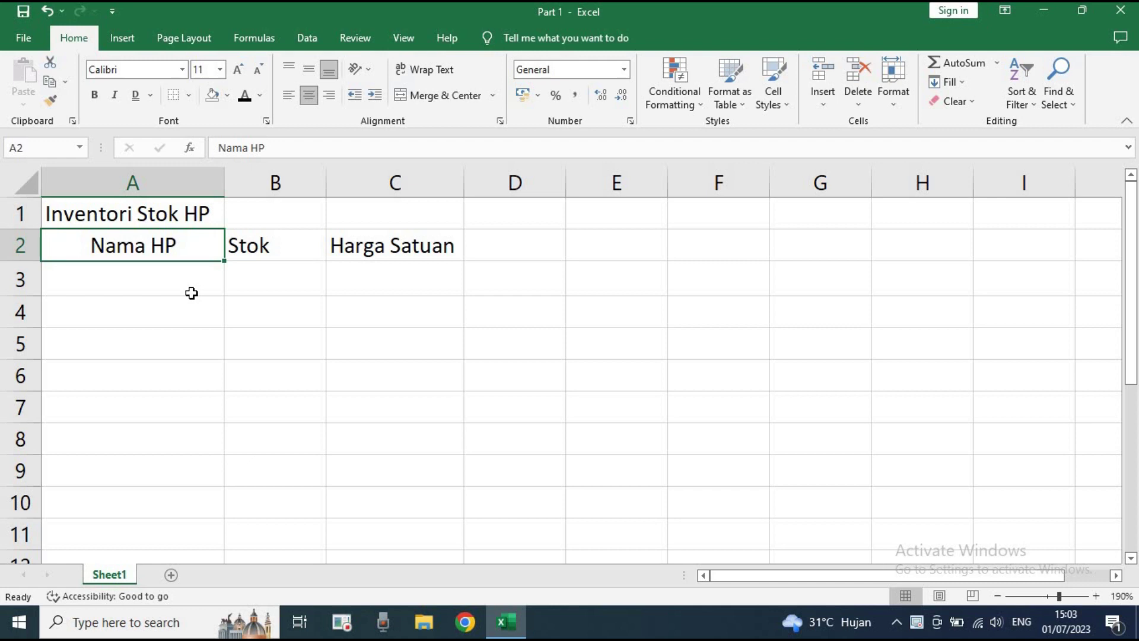
key(ctrl+z)
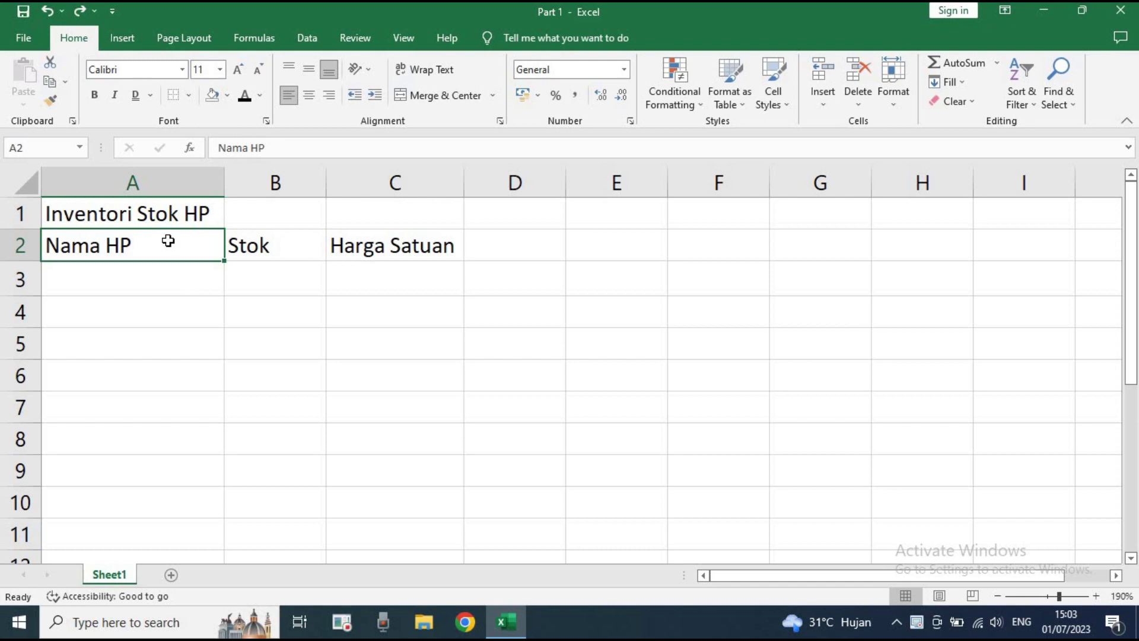
- Try center and right alignment on the title and headers in A1:C2, and settle on horizontal centering
drag(129, 211, 414, 249)
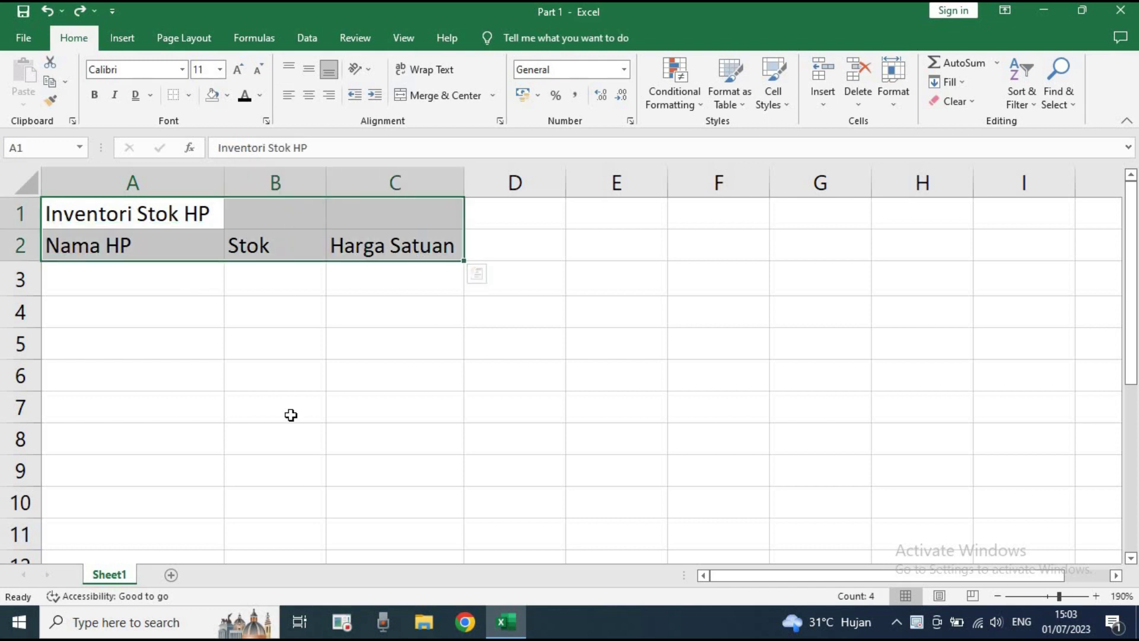
click(308, 95)
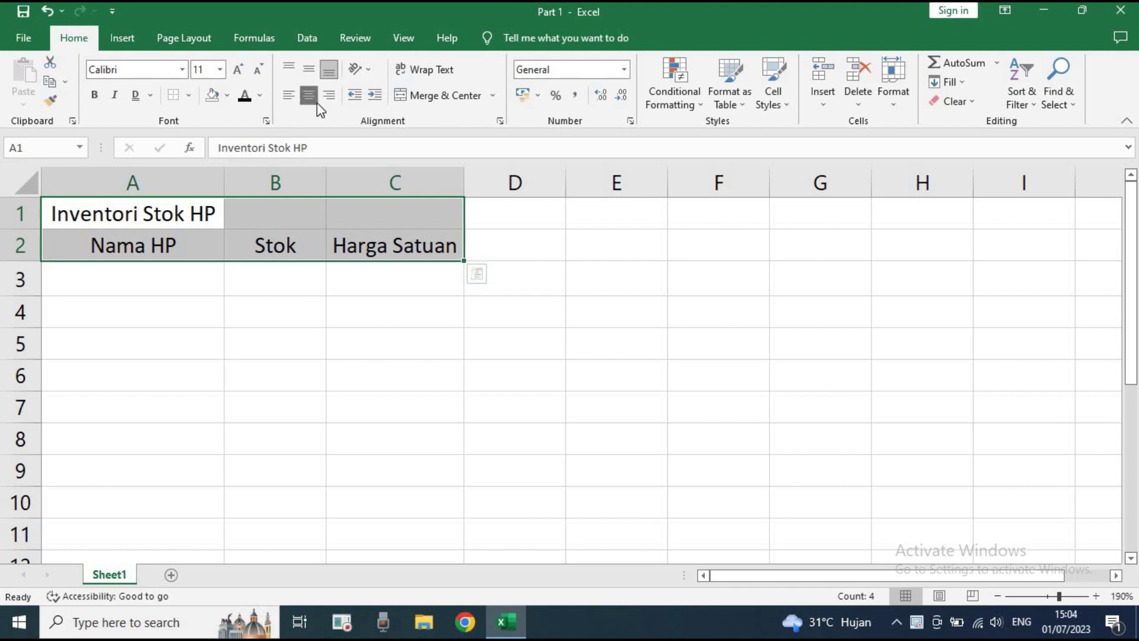
click(328, 104)
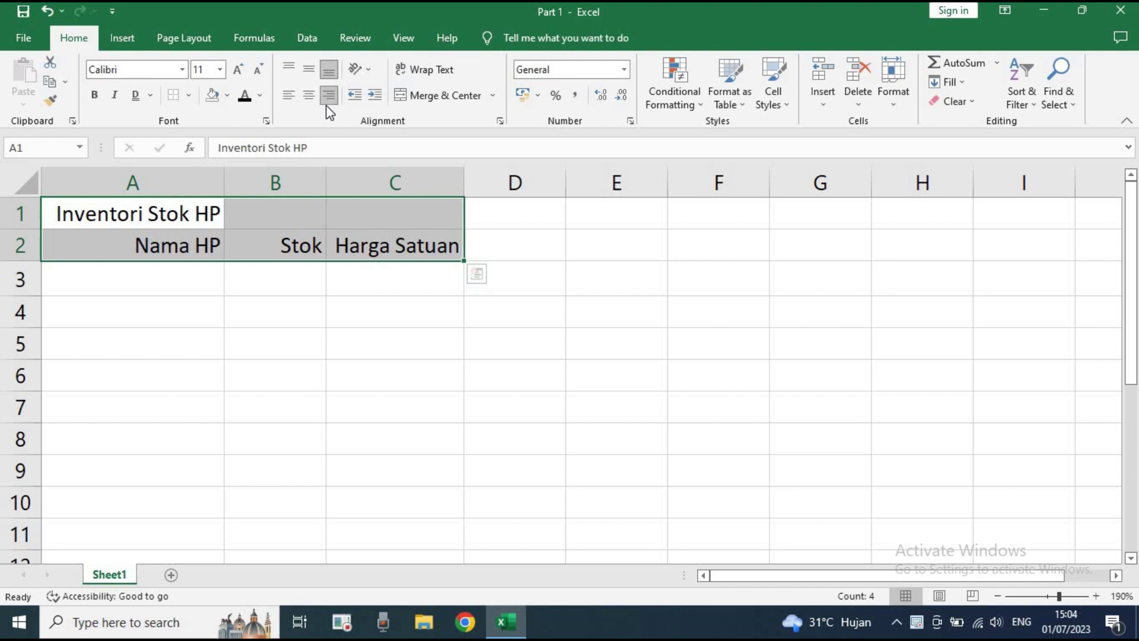
click(310, 98)
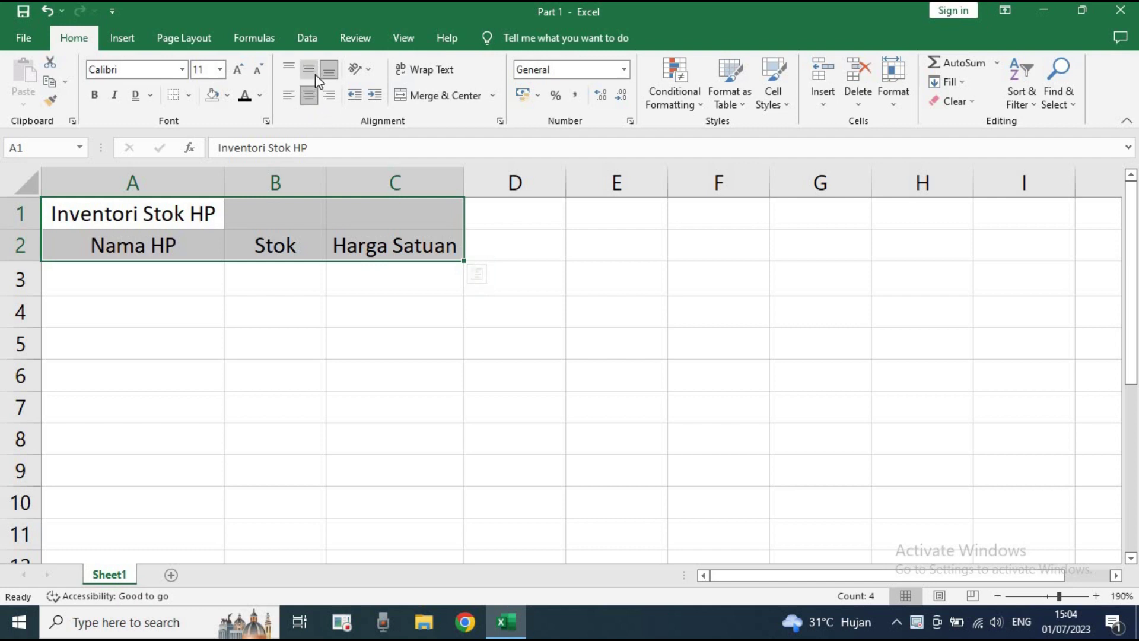
click(332, 321)
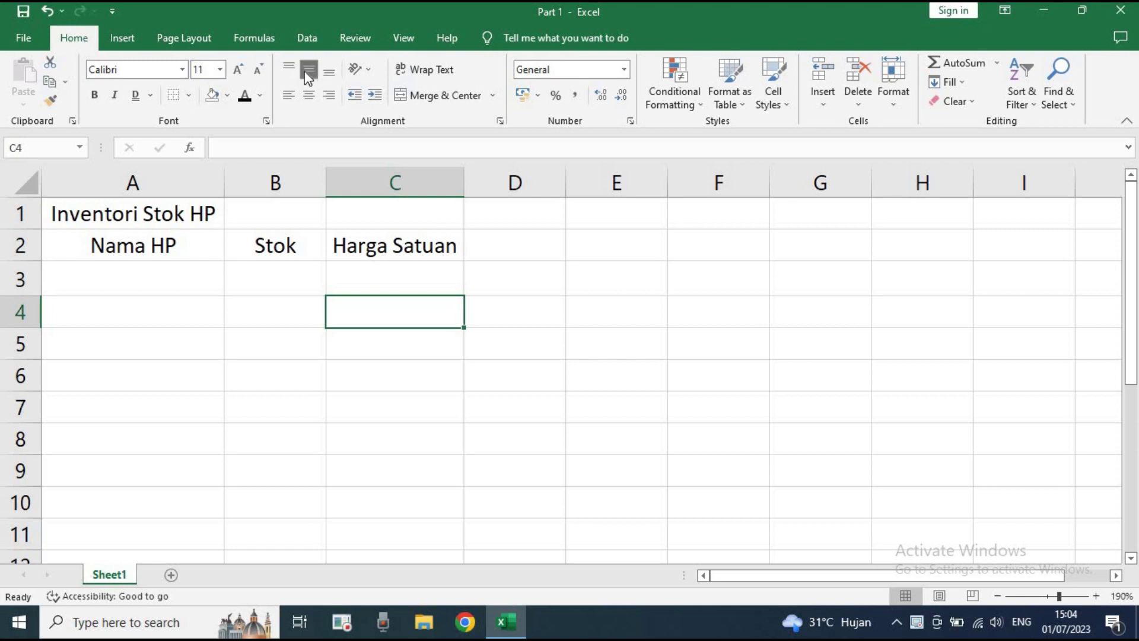
- Make row 2 more than twice as tall and middle-align the headers in A2:C2 vertically
drag(37, 260, 39, 315)
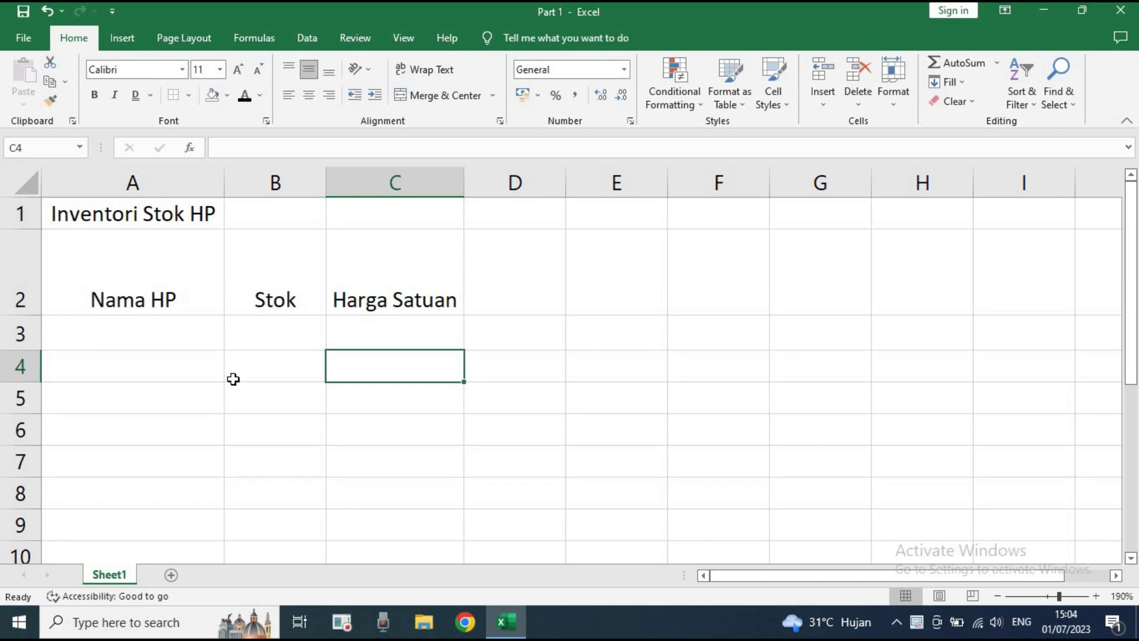
click(283, 244)
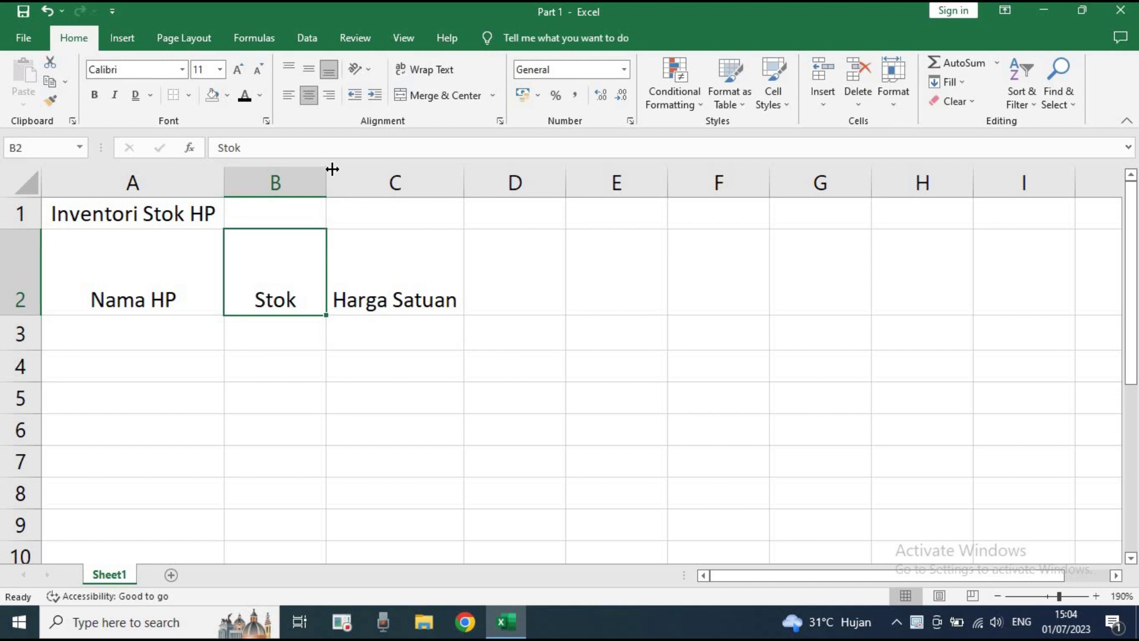
drag(86, 255, 381, 285)
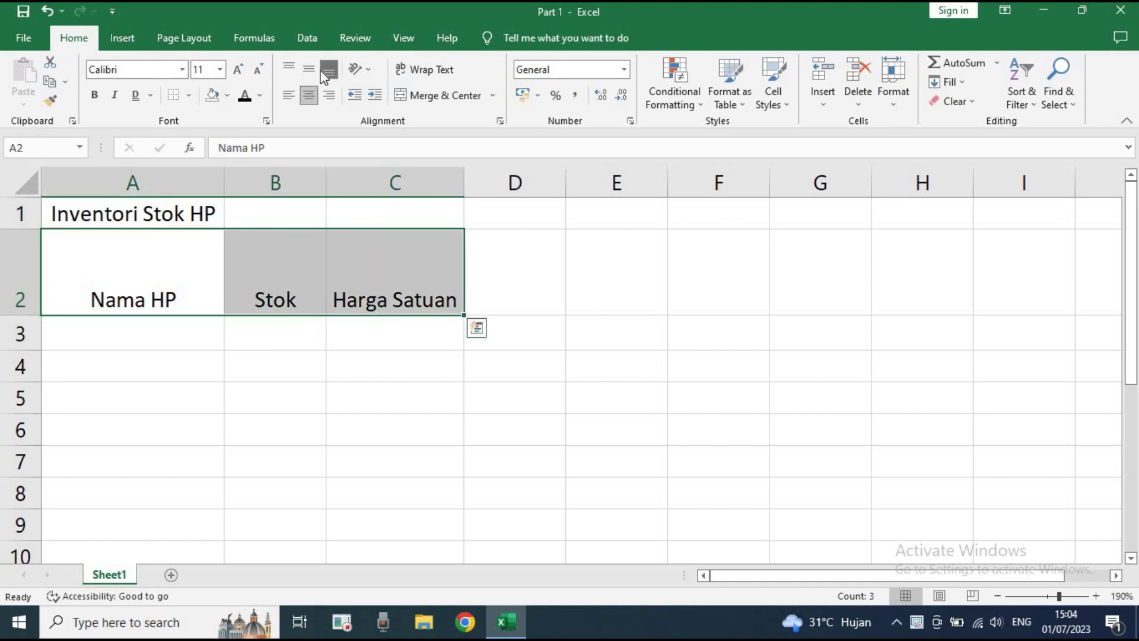
click(310, 69)
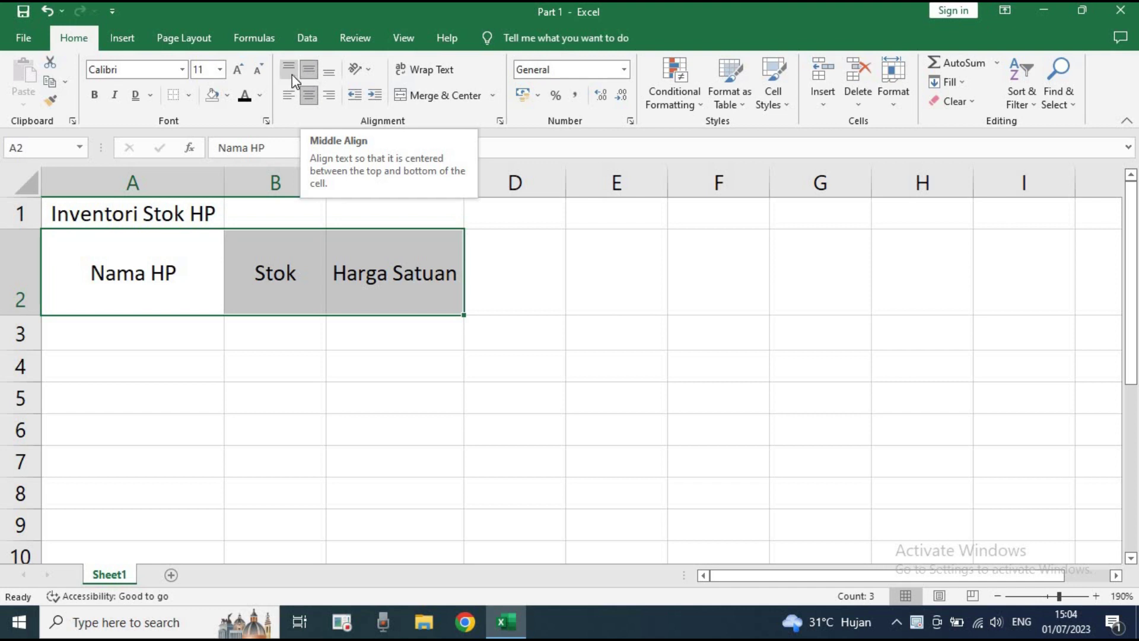
- Try top, bottom and middle vertical alignment on the headers in A2:C2, finishing with bottom alignment
click(290, 73)
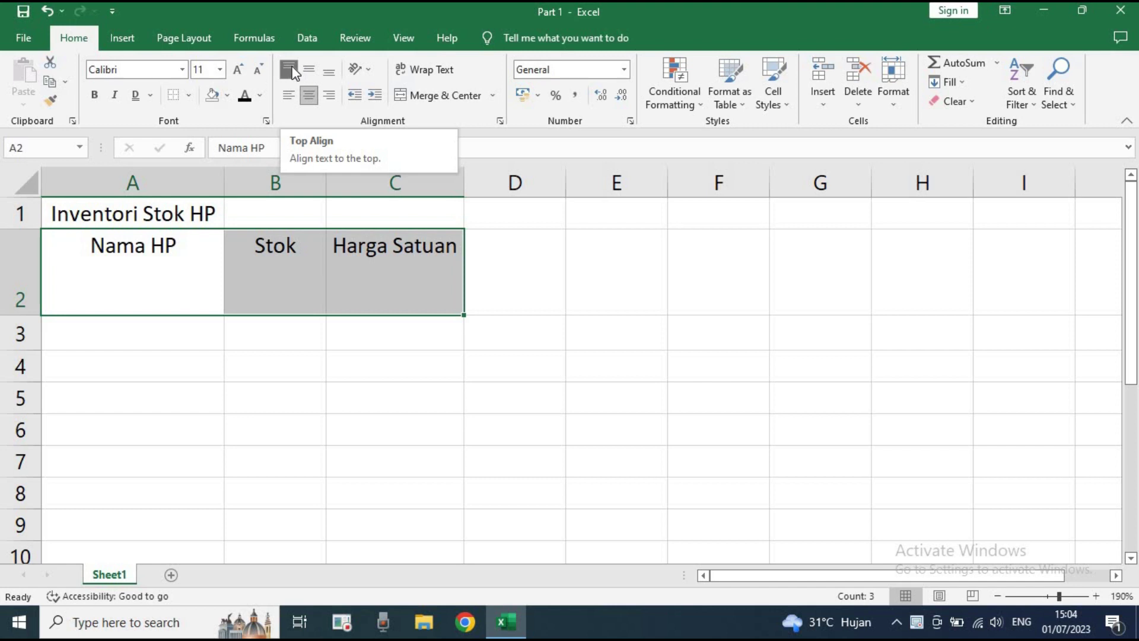
click(329, 72)
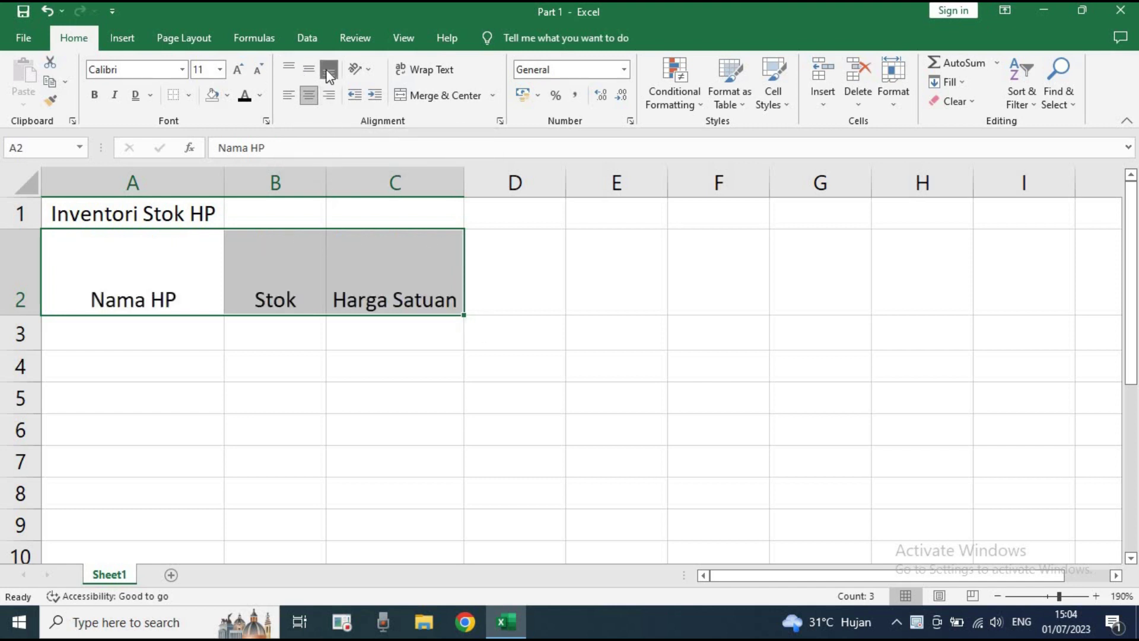
click(307, 72)
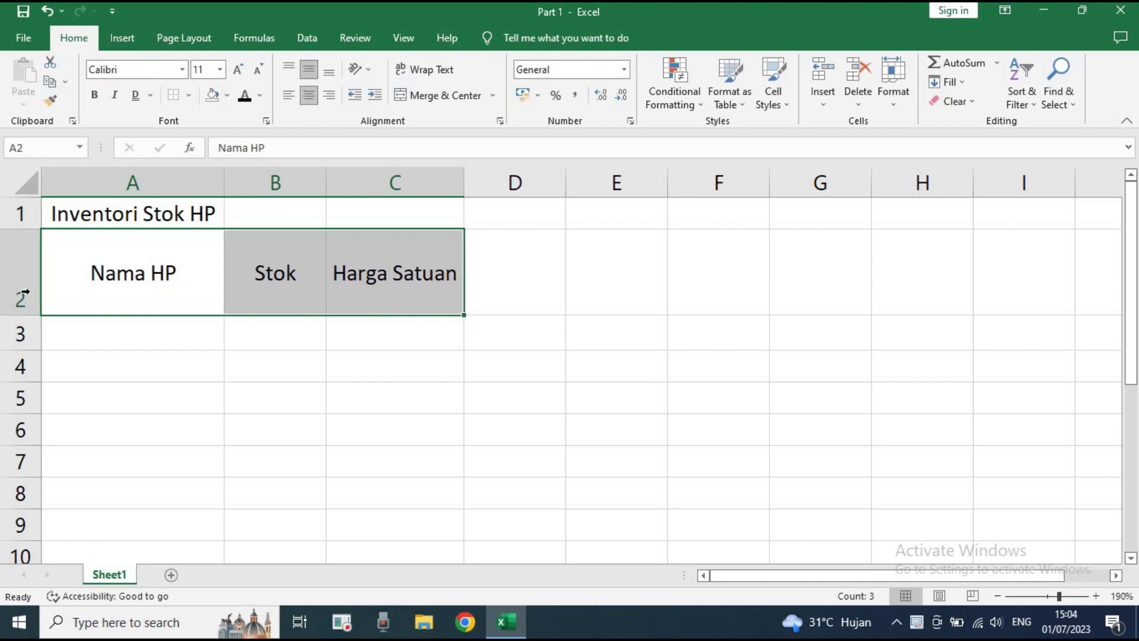
click(329, 70)
- Reduce row 2 to slightly more than one text line in height and narrow column A a little
drag(22, 321, 24, 261)
click(255, 310)
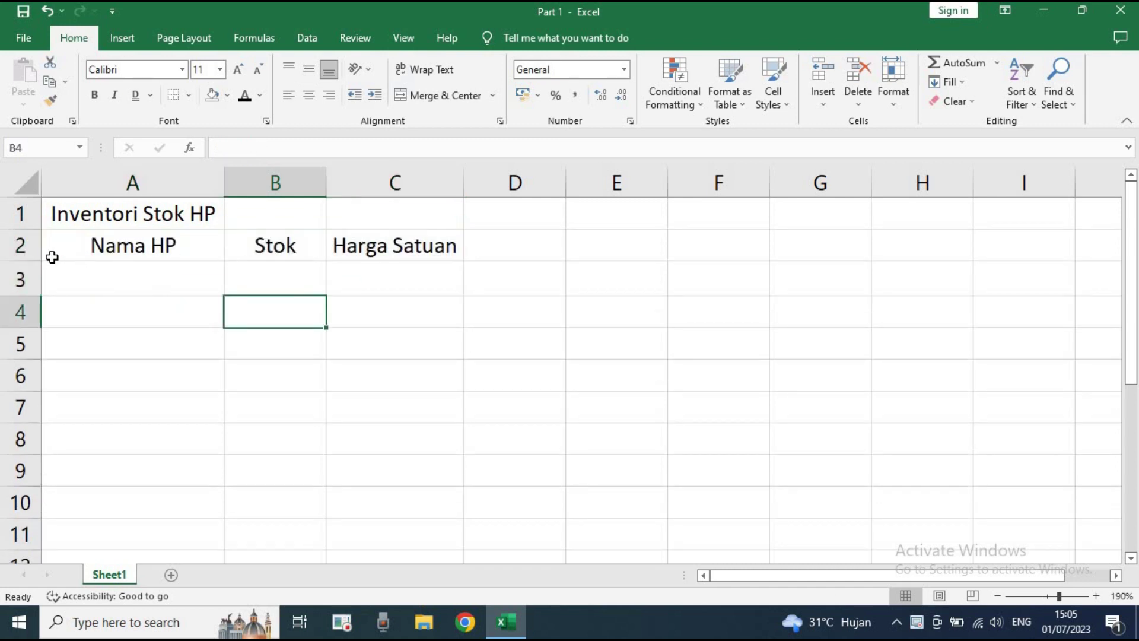
mouse_move(30, 261)
mouse_down()
mouse_move(30, 247)
mouse_move(30, 264)
mouse_up()
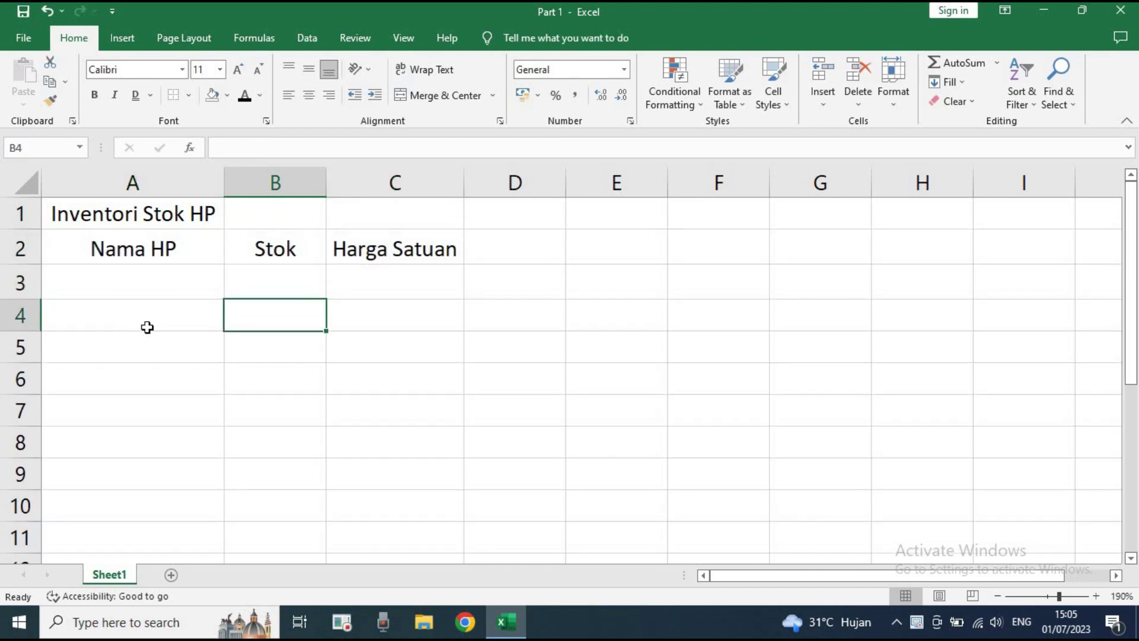
click(147, 326)
click(217, 244)
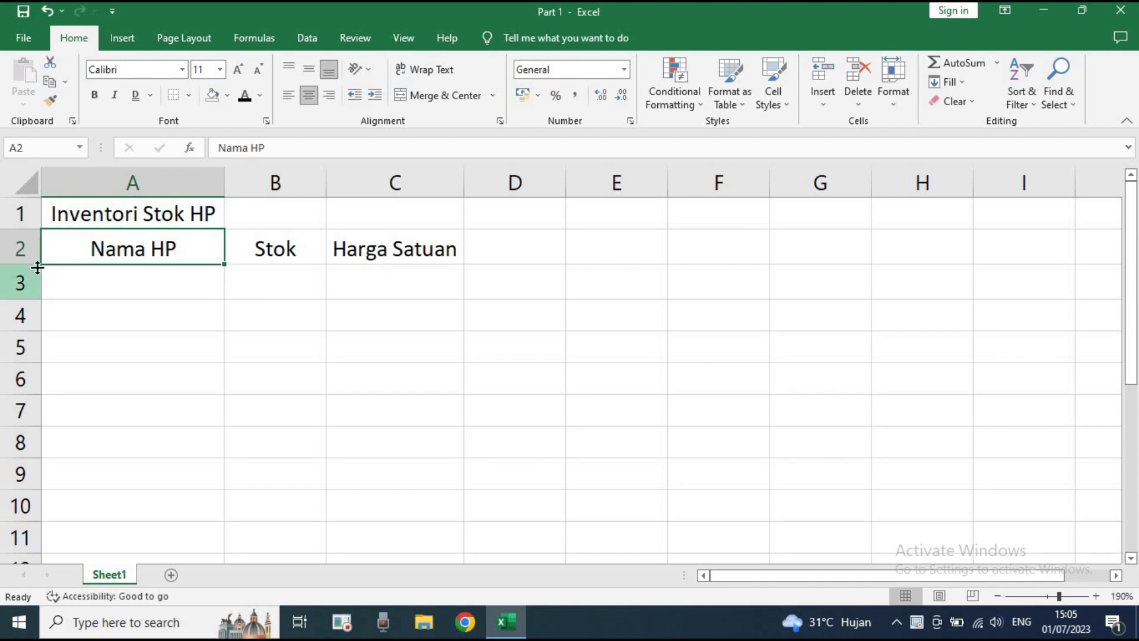
mouse_move(34, 265)
mouse_down()
mouse_move(30, 356)
mouse_move(38, 267)
mouse_up()
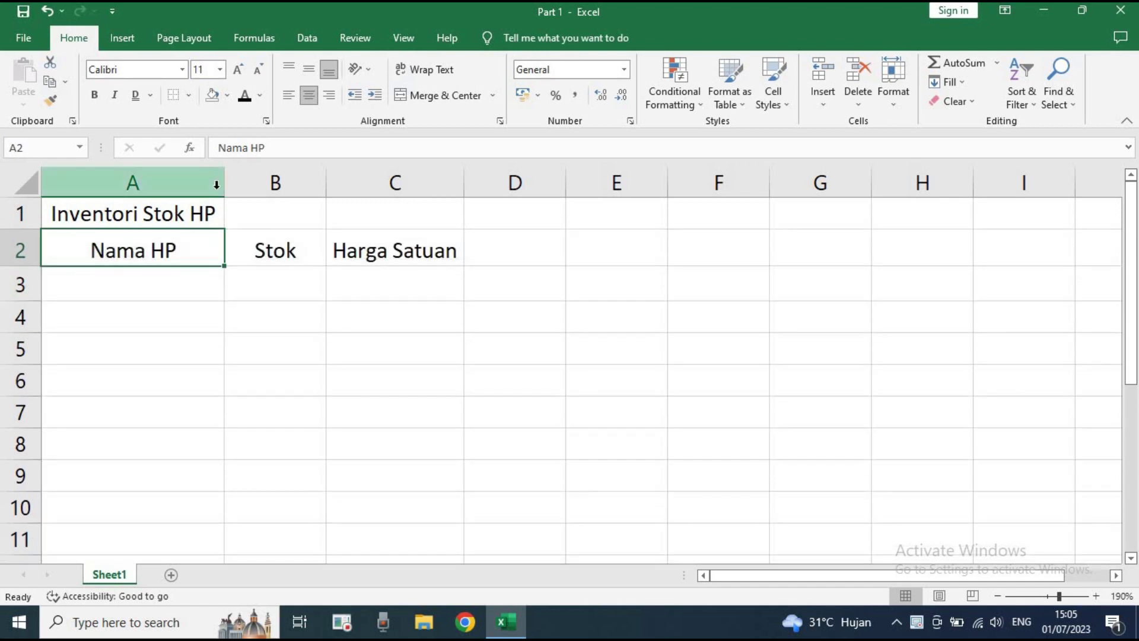
mouse_move(225, 199)
mouse_down()
mouse_move(161, 200)
mouse_move(214, 201)
mouse_up()
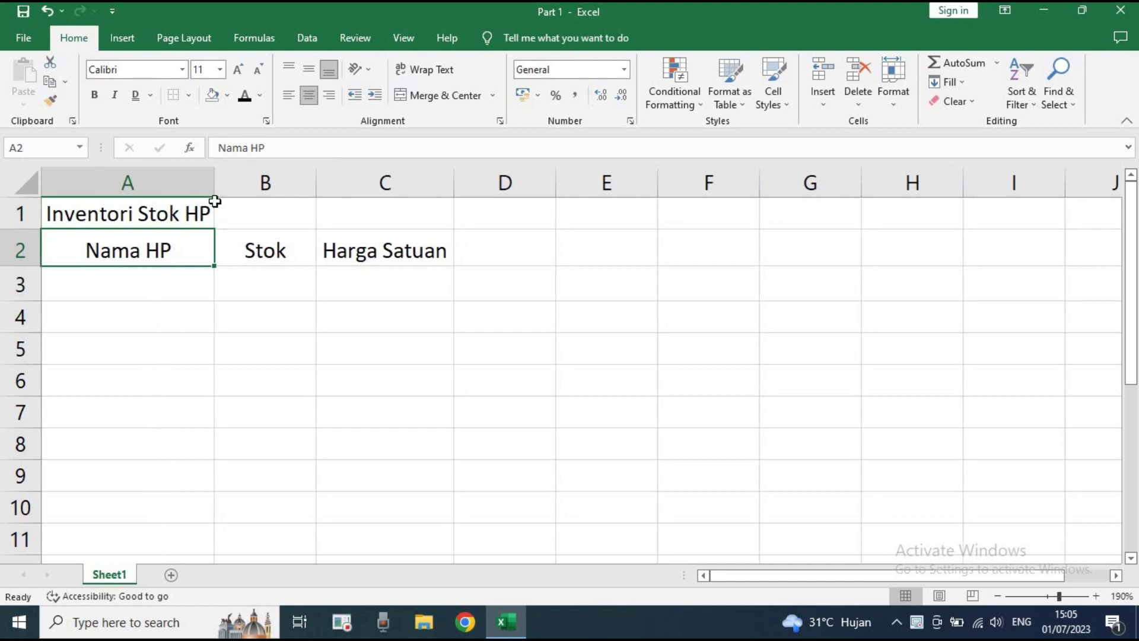
click(384, 302)
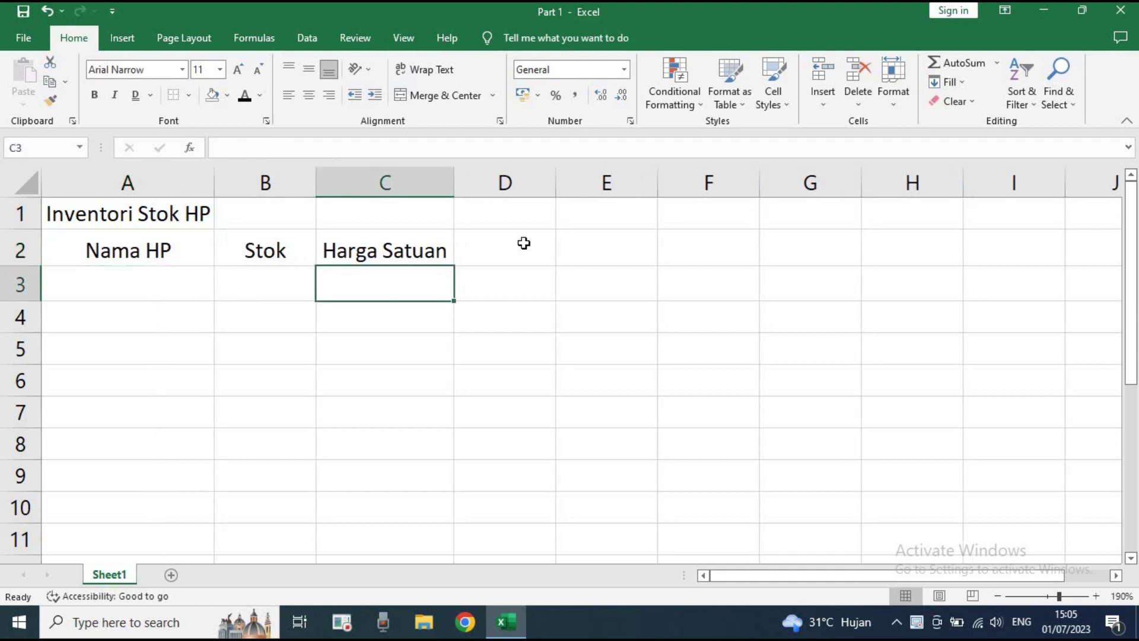
click(523, 243)
click(464, 341)
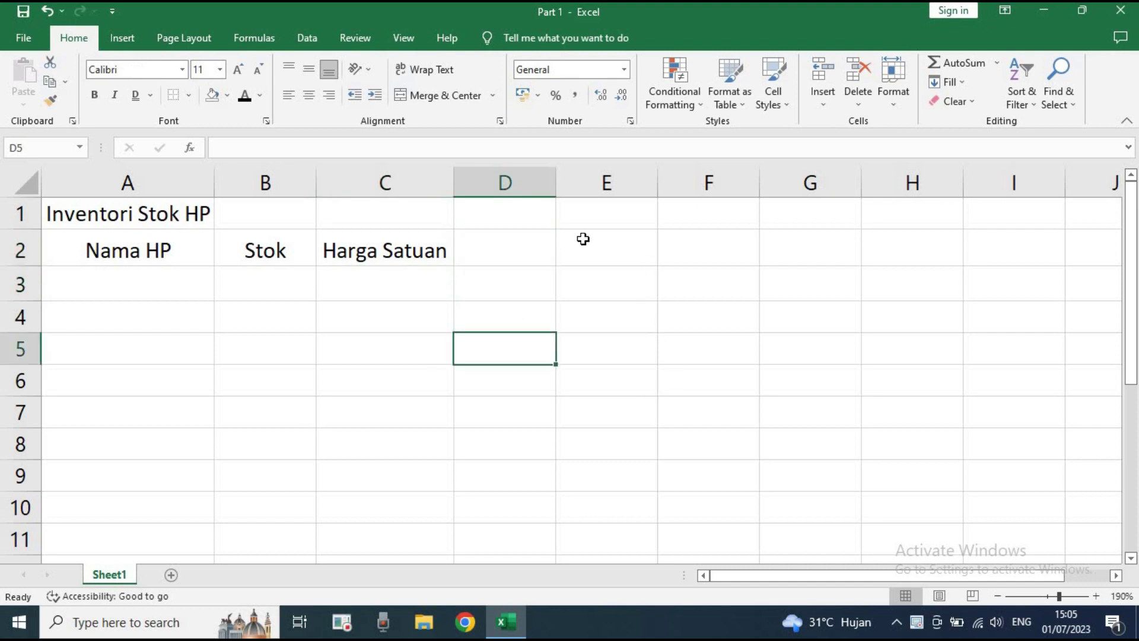
- Enter the list "Copy", "Paste" and "Cut" in cells E2 to E4
click(568, 251)
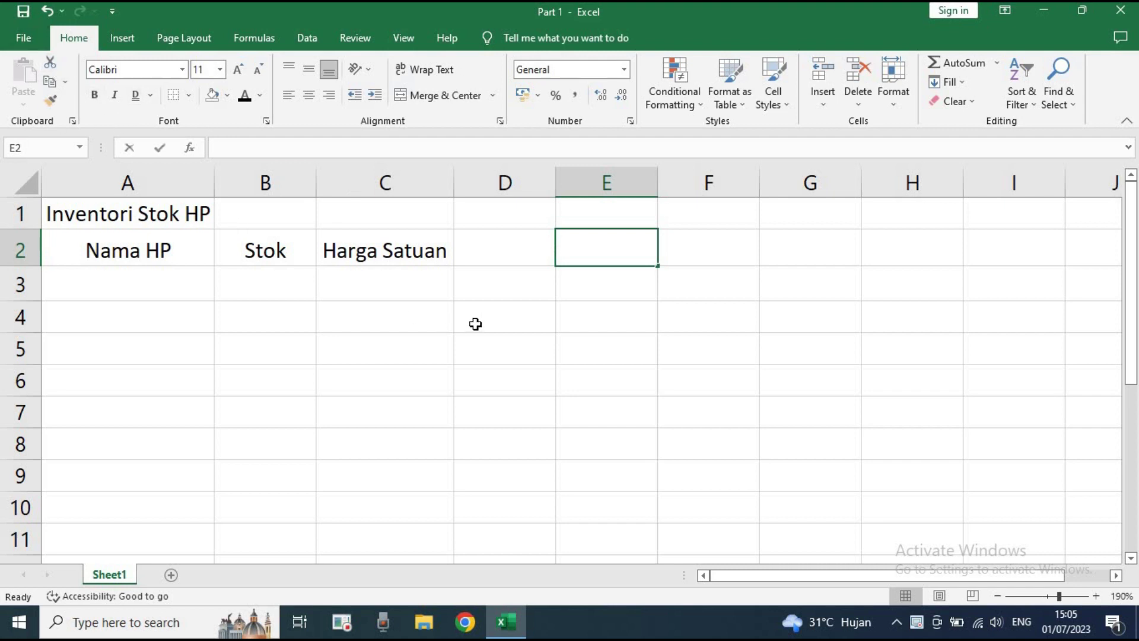
text(c)
key(BackSpace)
text(Copy)
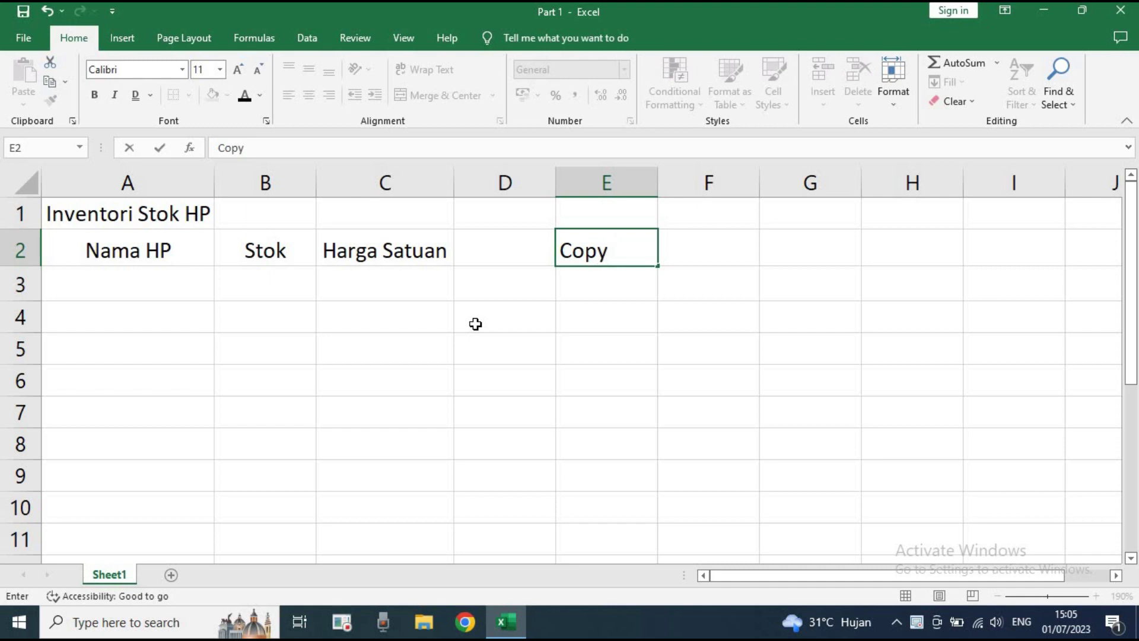
key(Return)
text(Paste)
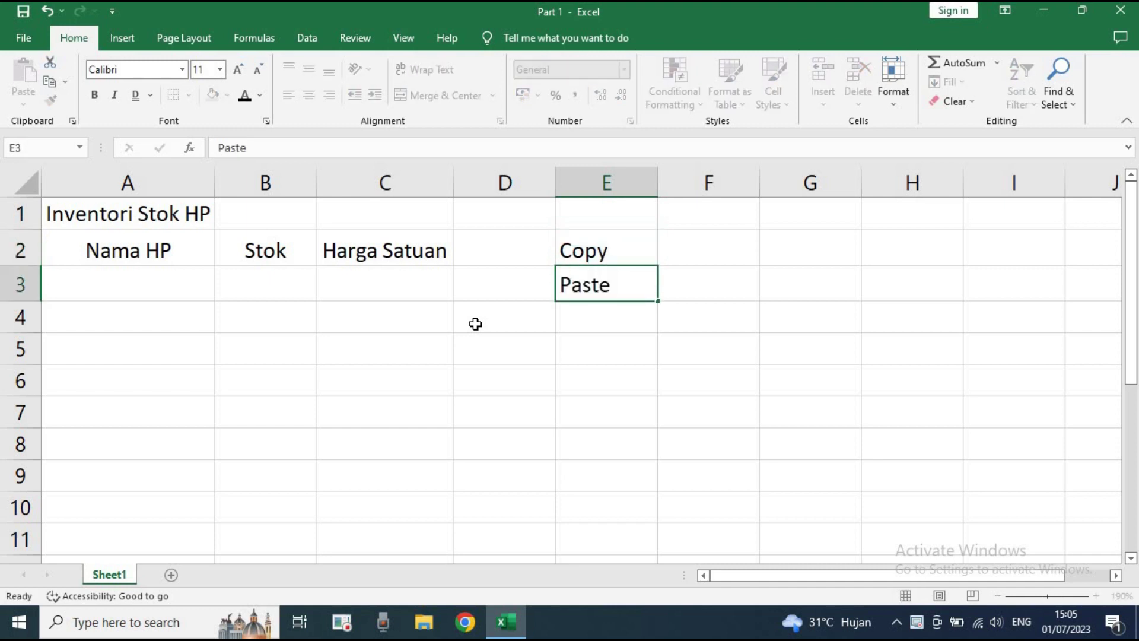
key(Return)
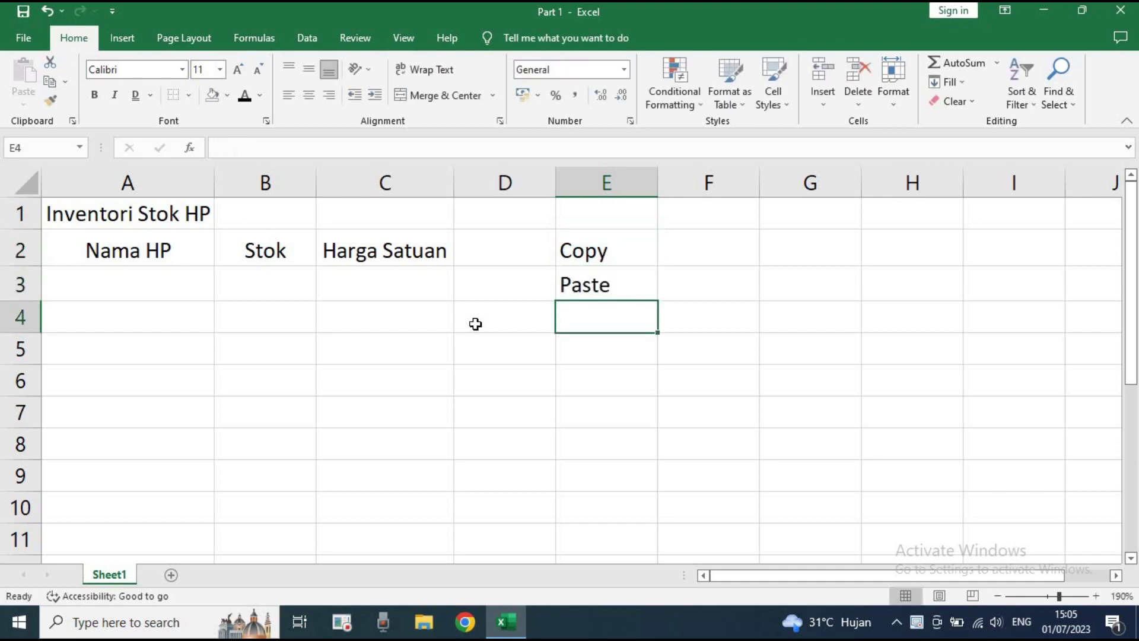
text(Cut)
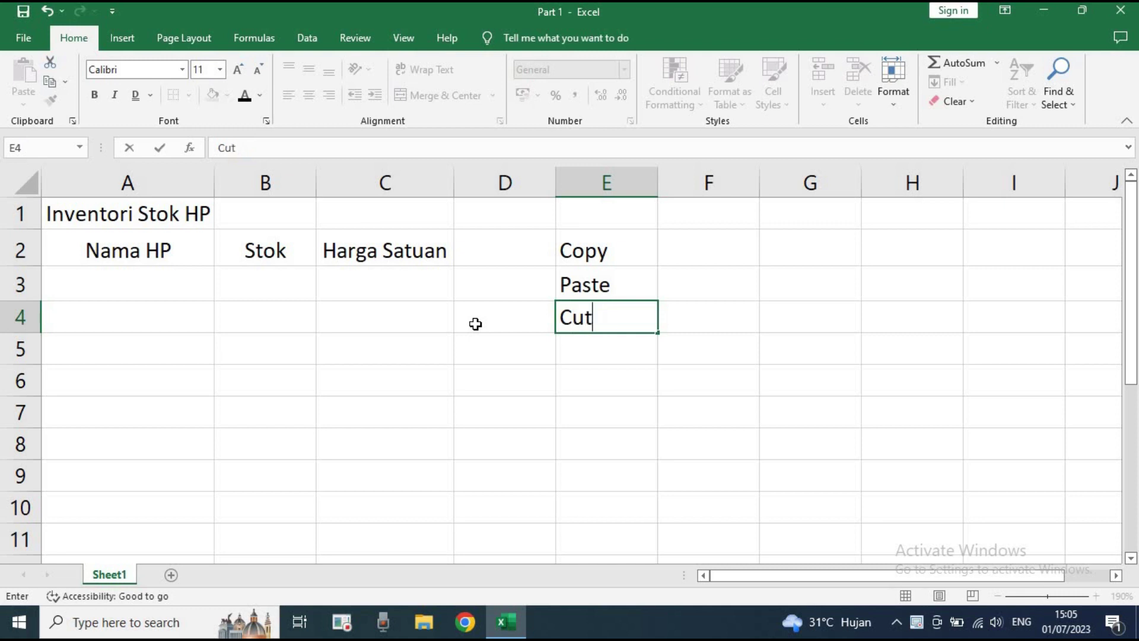
key(Return)
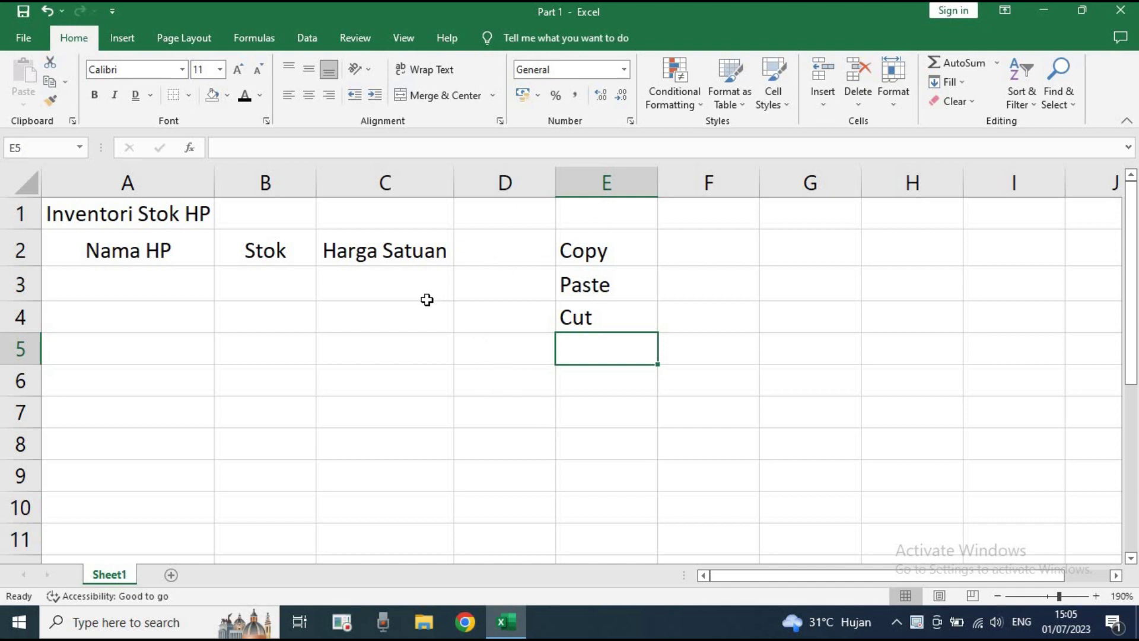
click(356, 256)
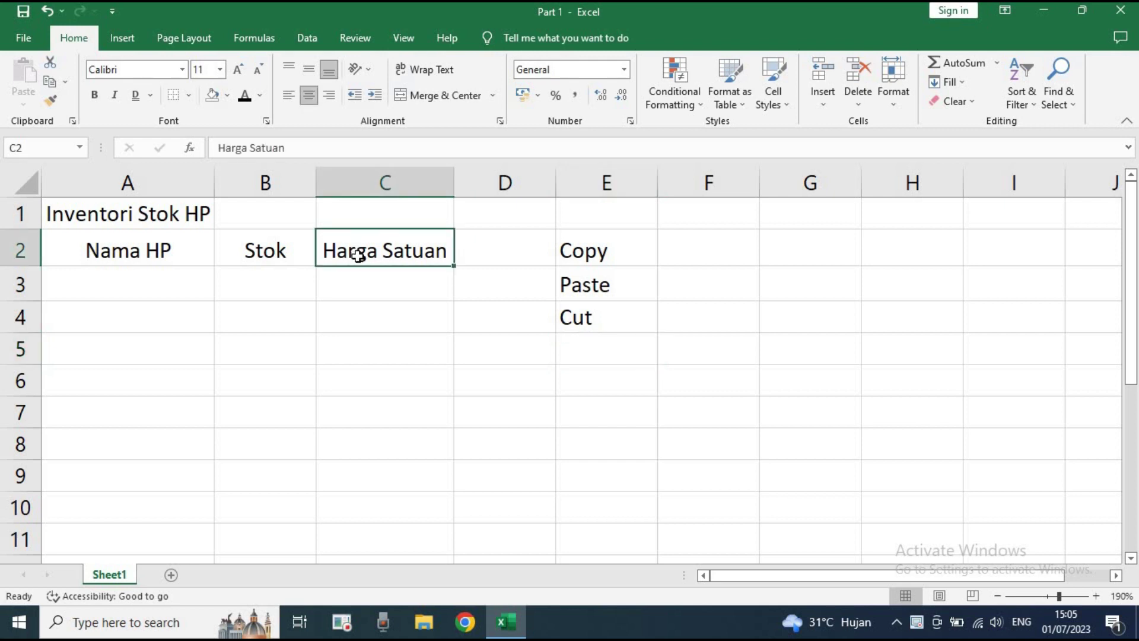
drag(455, 358, 458, 375)
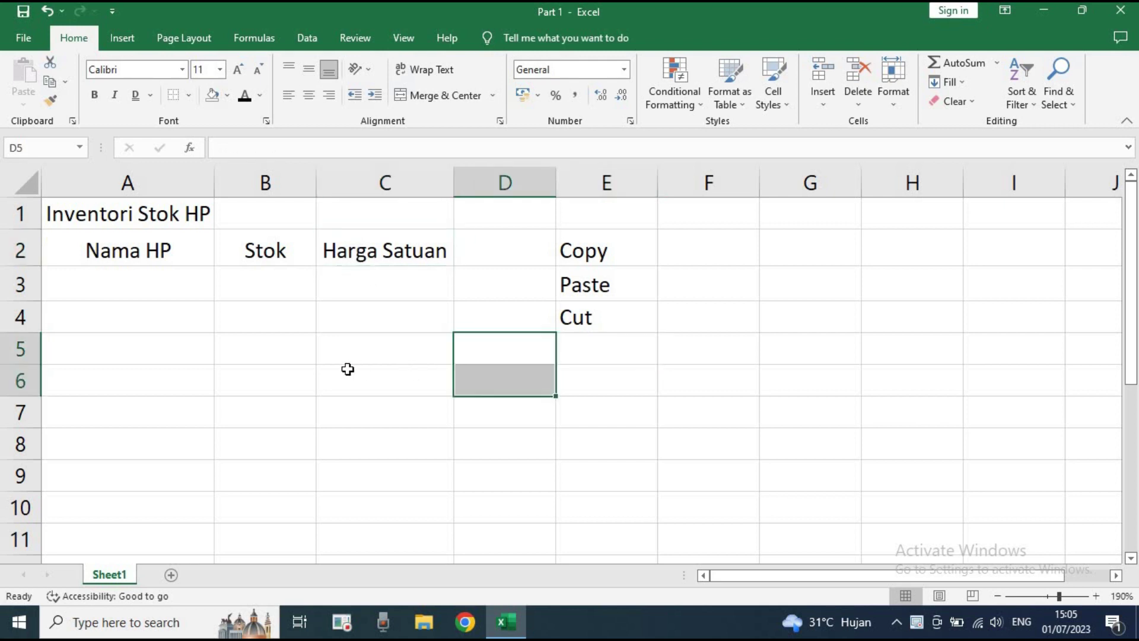
click(336, 350)
click(371, 309)
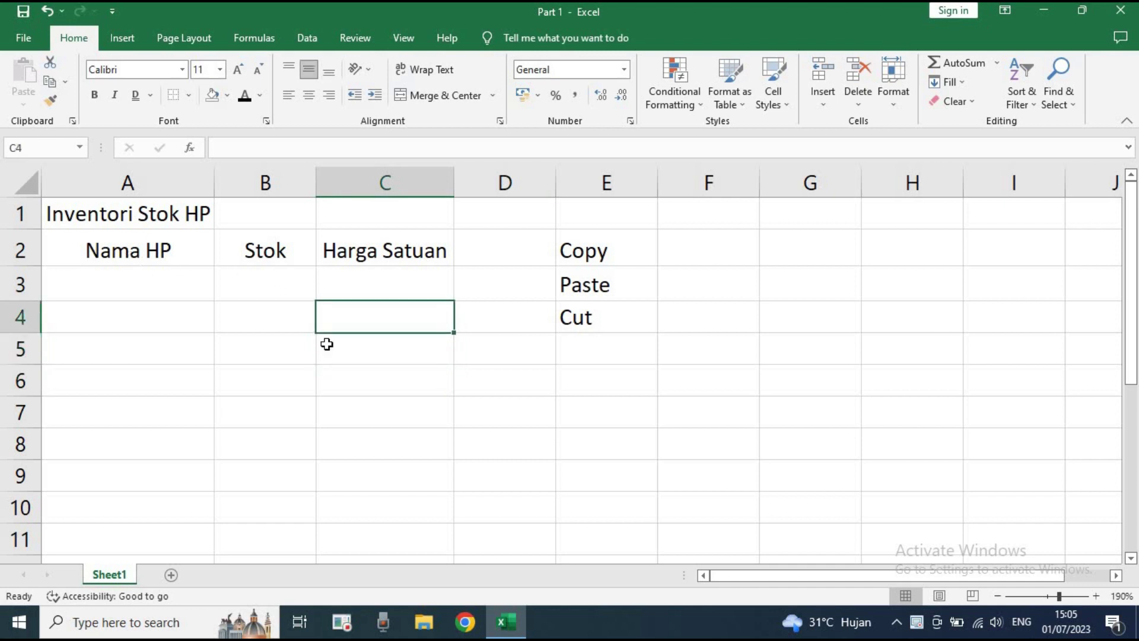
click(347, 260)
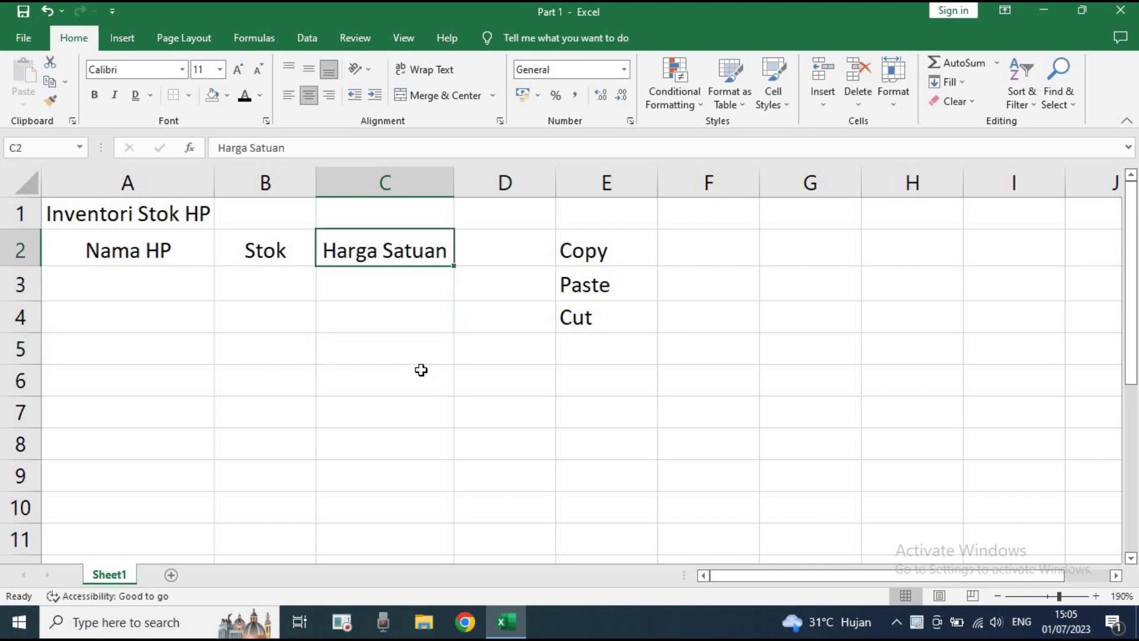
- Copy the "Harga Satuan" header from C2 and paste it into C4
right_click(380, 259)
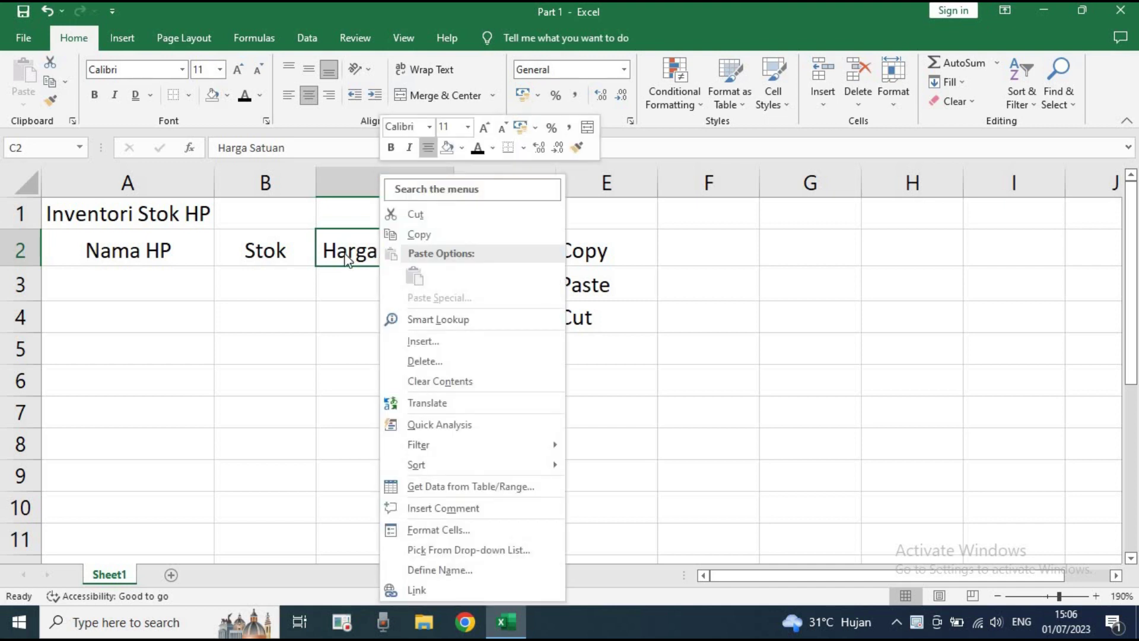
key(Escape)
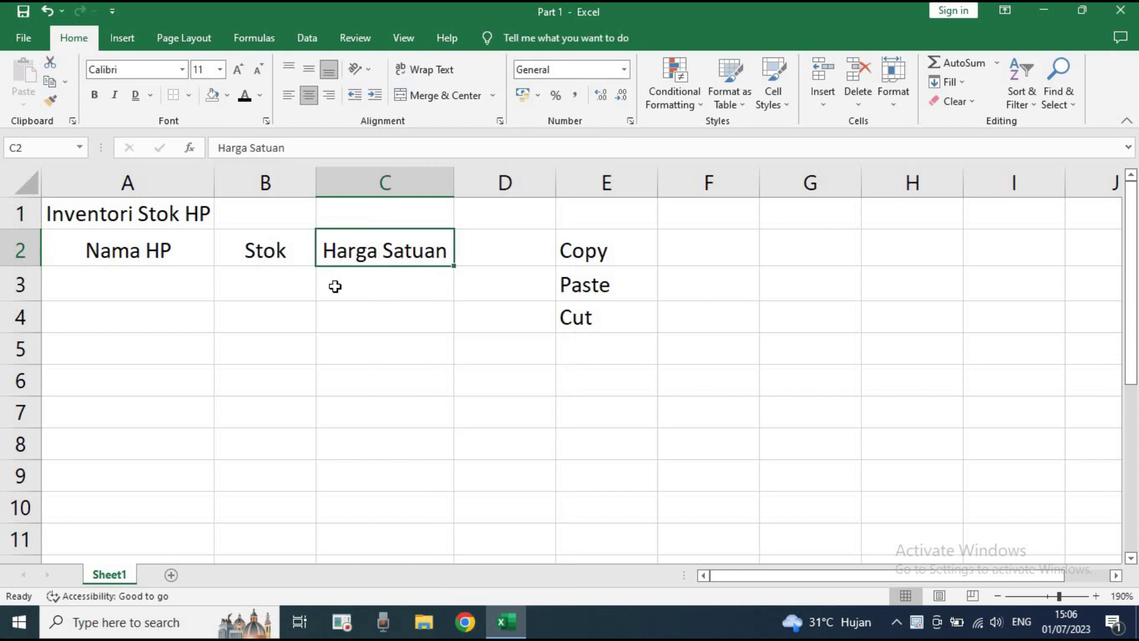
right_click(432, 248)
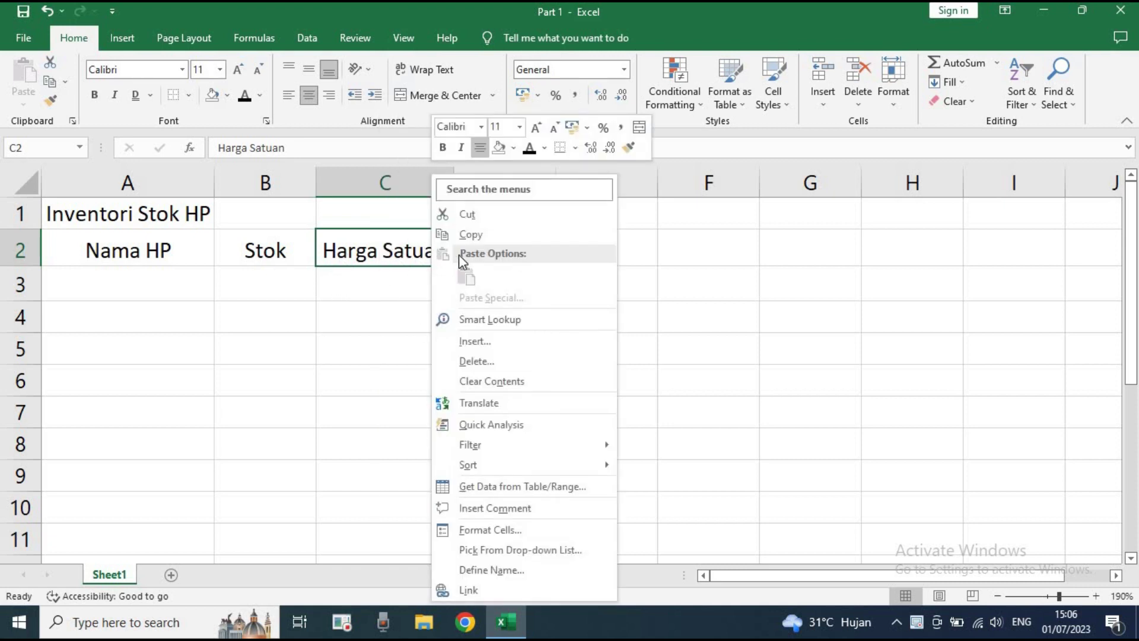
click(463, 240)
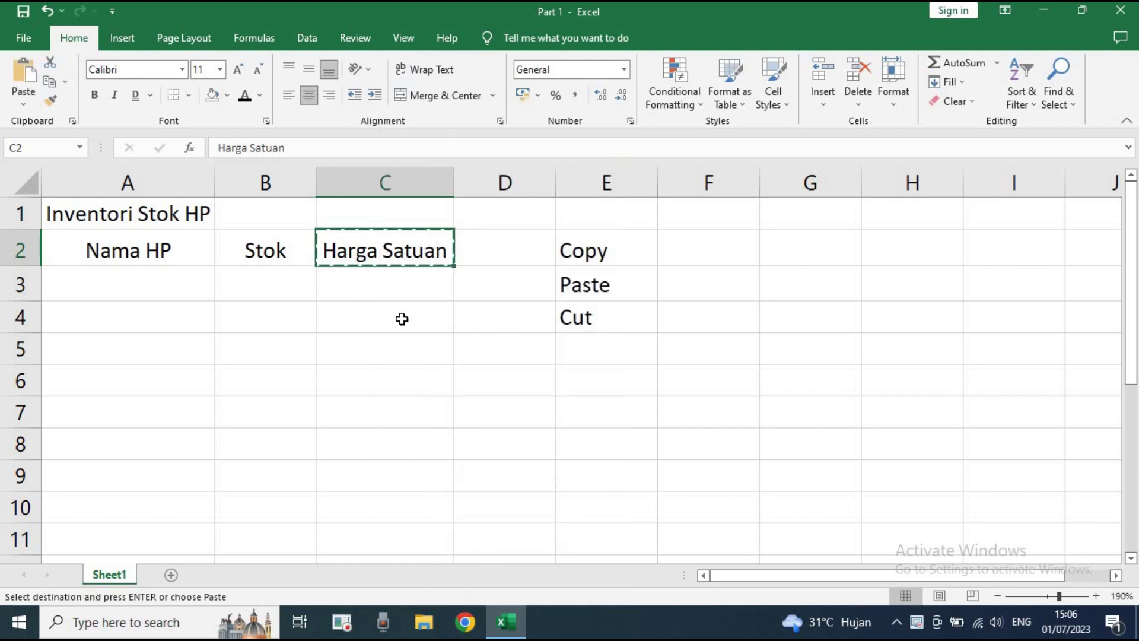
click(402, 319)
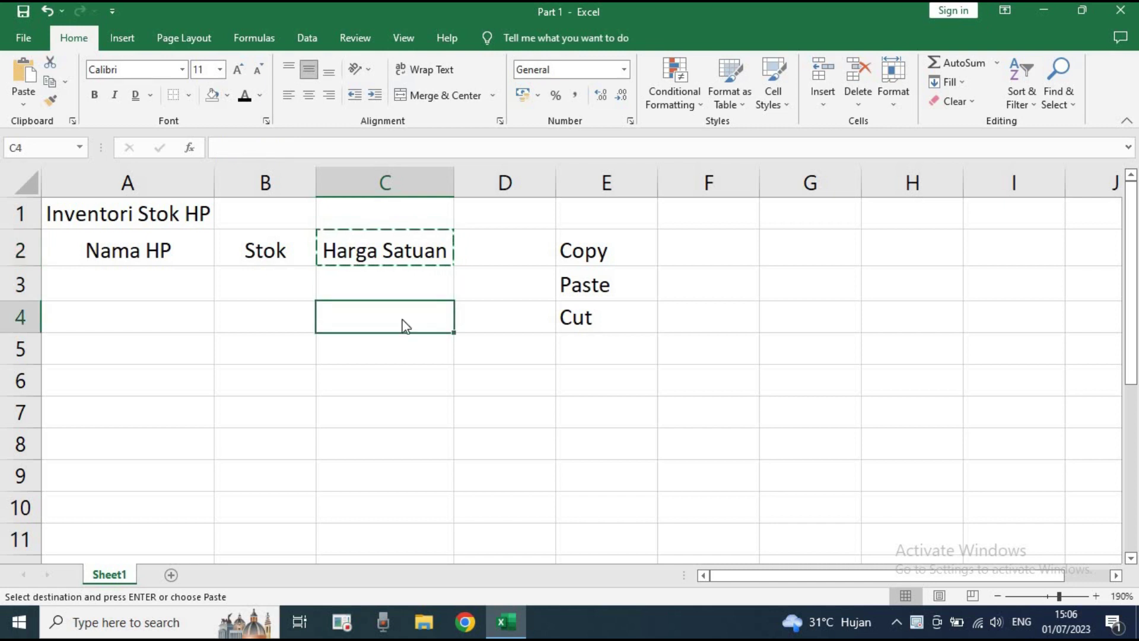
right_click(402, 319)
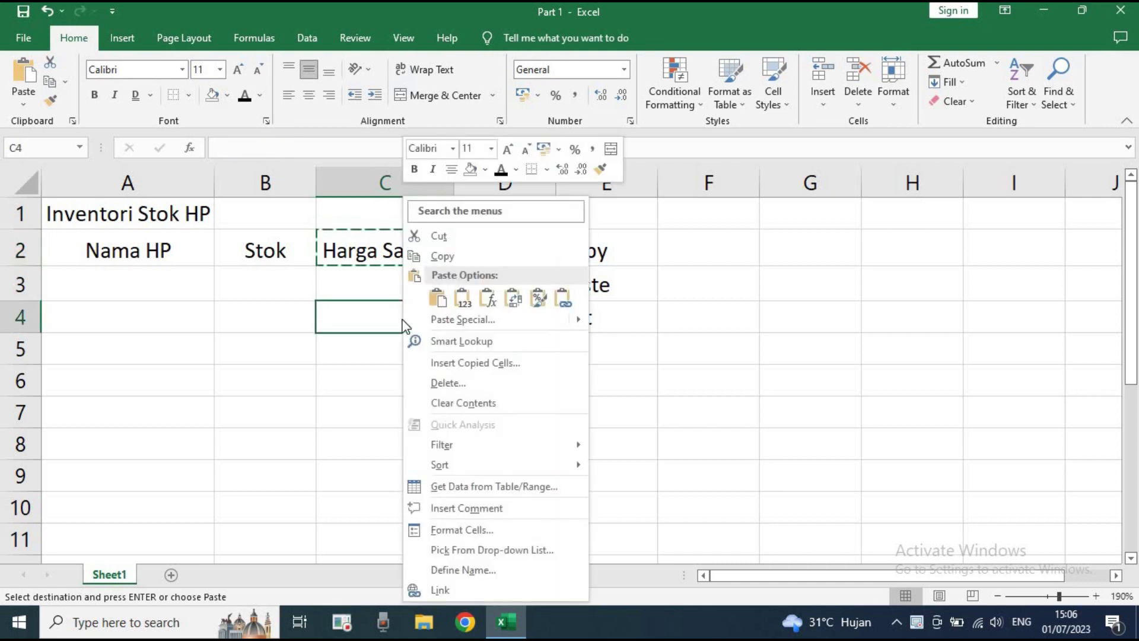
click(433, 300)
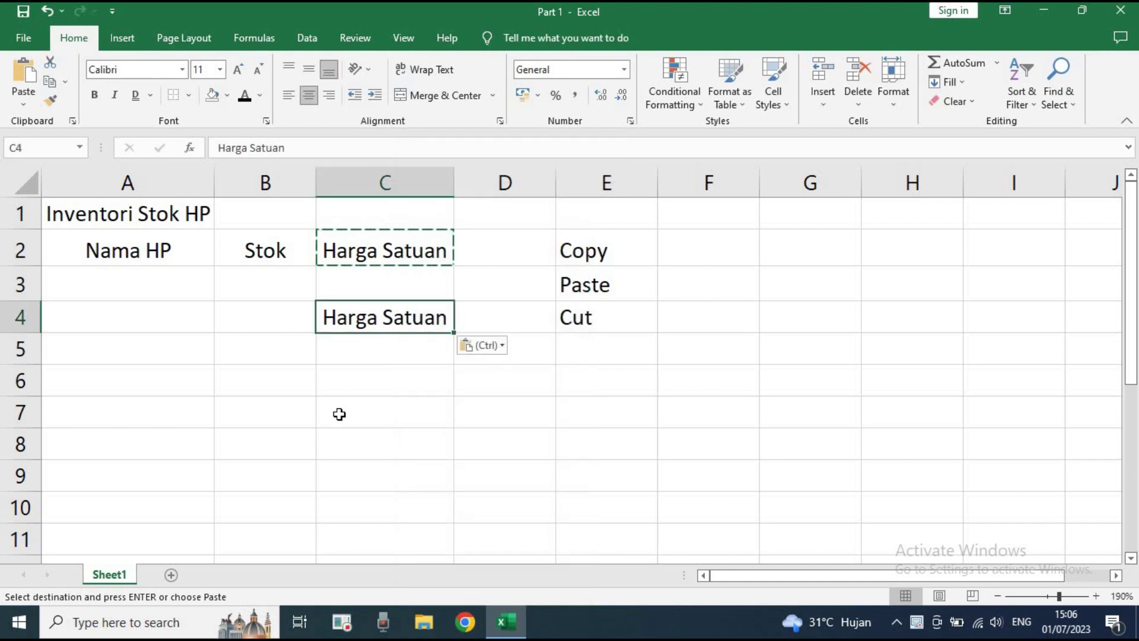
- Paste the copied "Harga Satuan" header into C5 as well
click(339, 411)
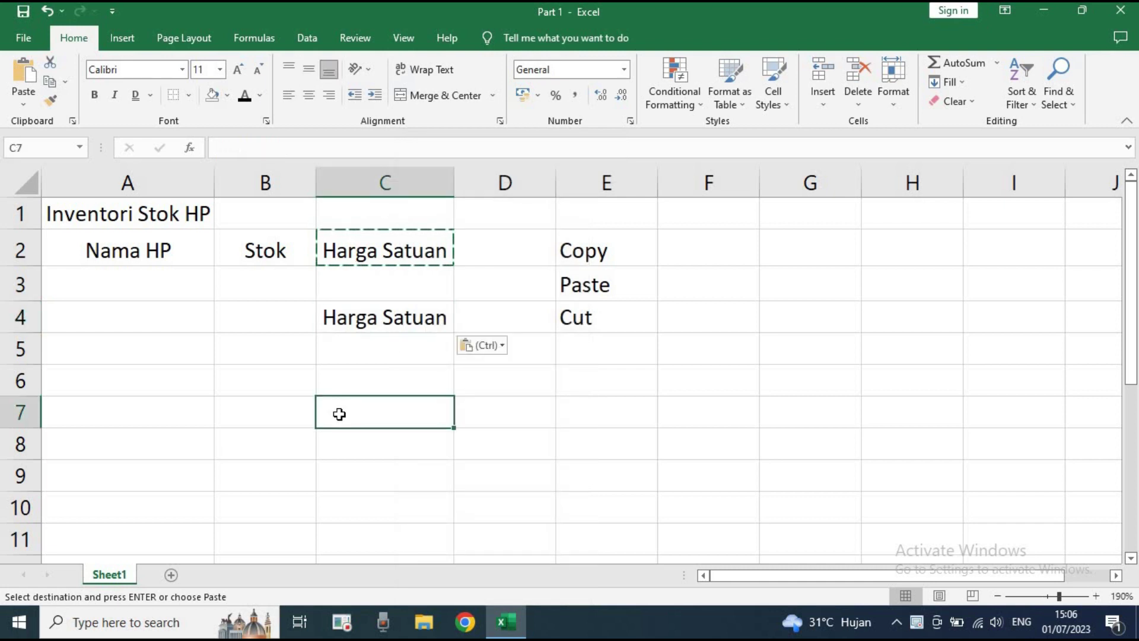
click(359, 348)
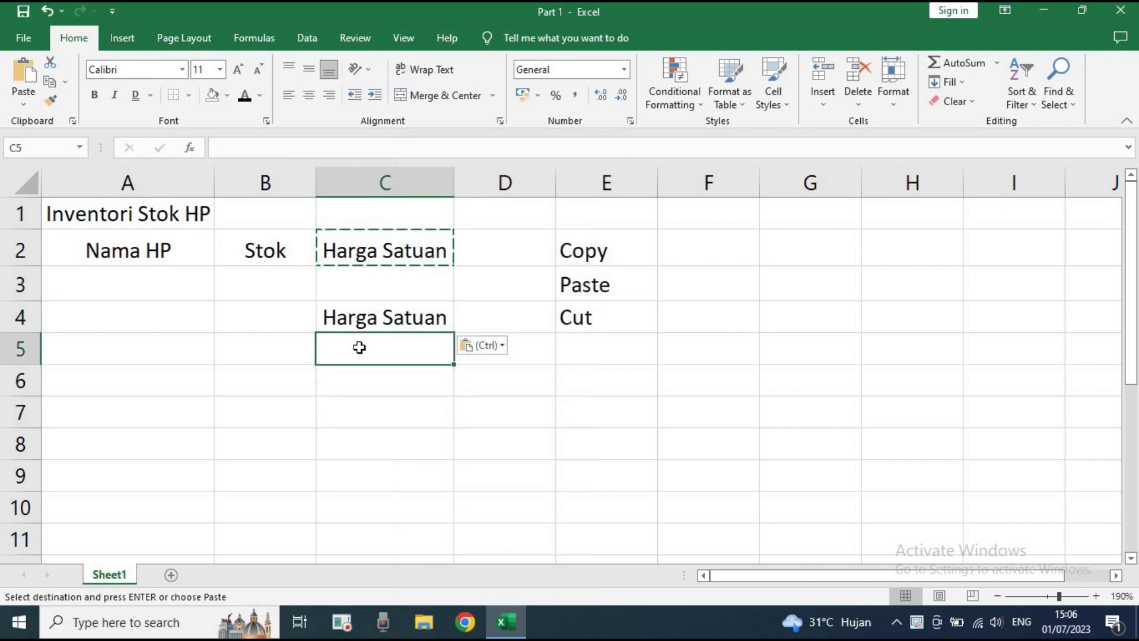
click(388, 254)
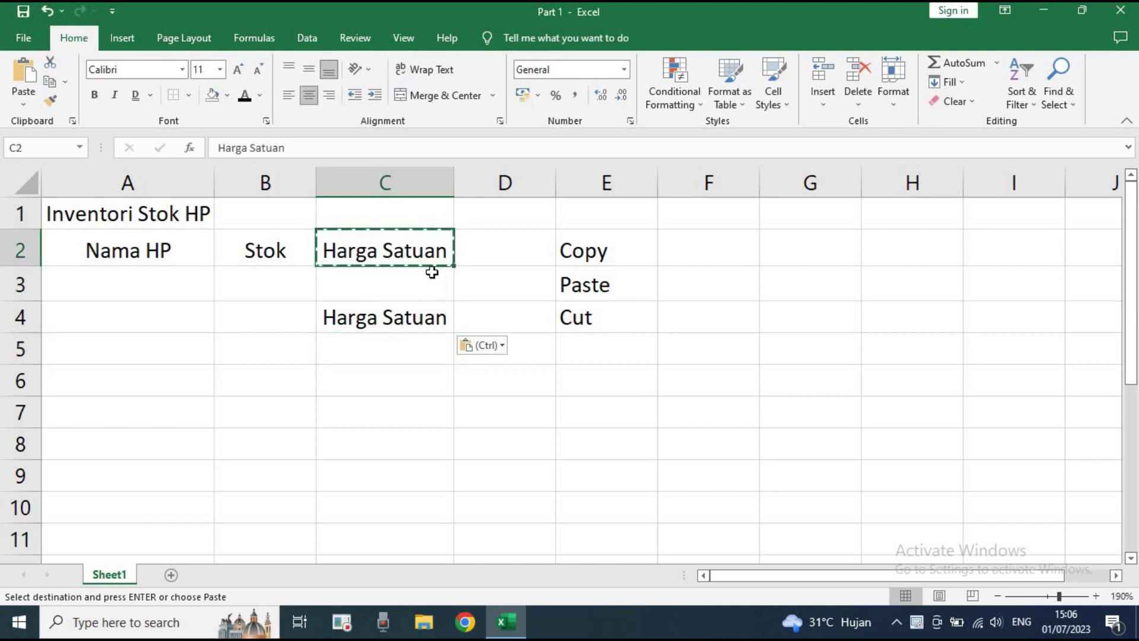
click(393, 350)
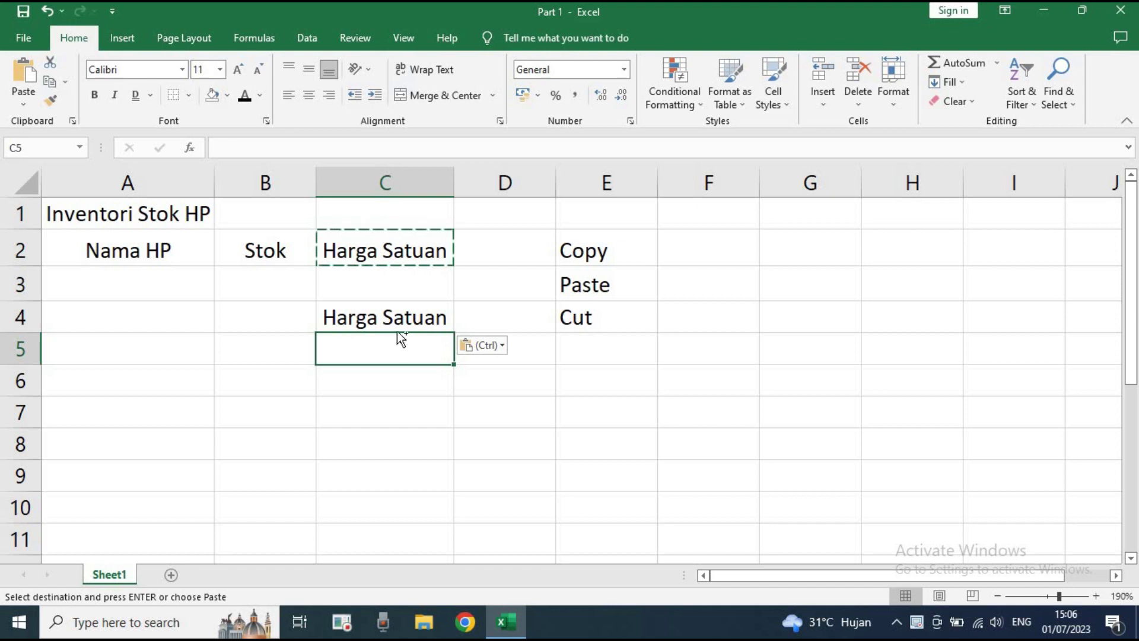
key(ctrl+v)
click(387, 374)
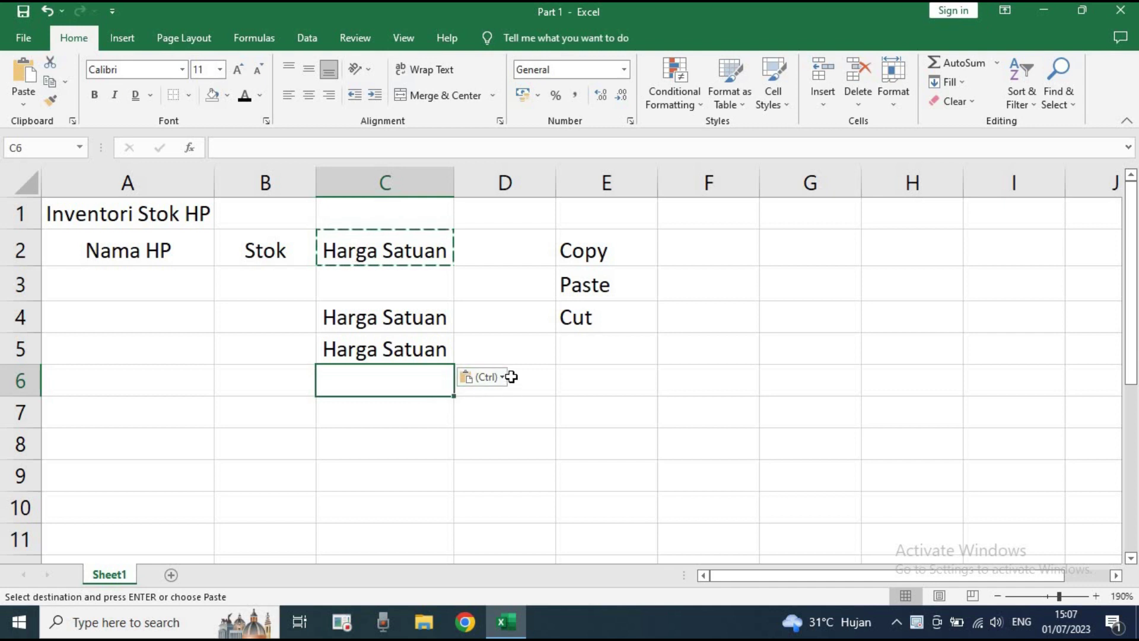
click(529, 348)
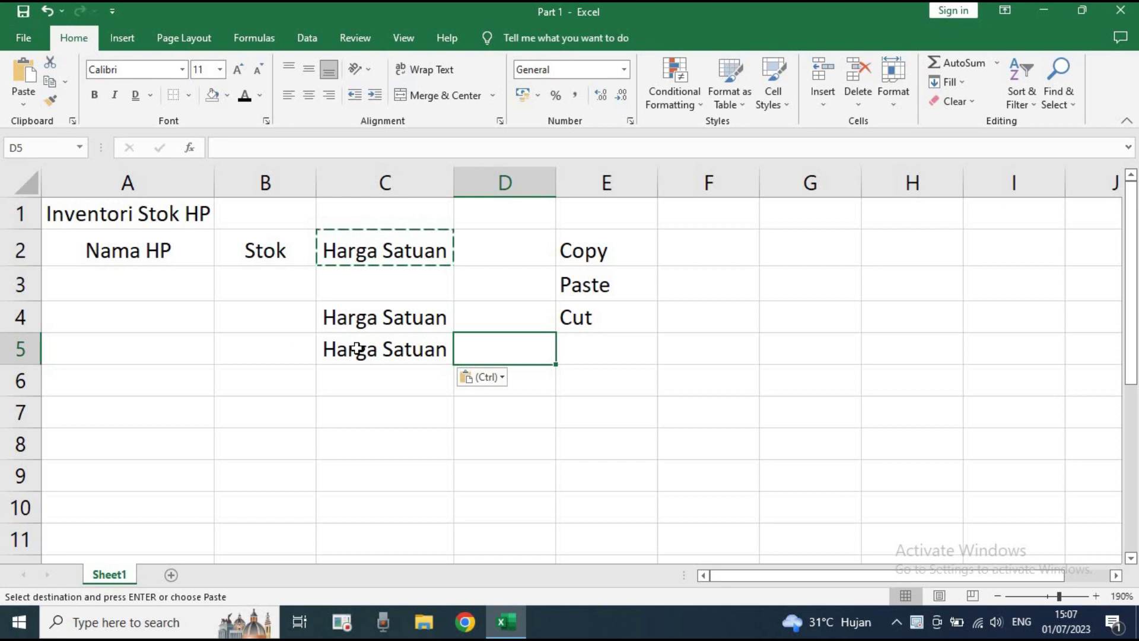
- Clear the pasted "Harga Satuan" copies below the header row in column C
mouse_move(414, 384)
mouse_down()
mouse_move(402, 247)
mouse_move(407, 323)
mouse_up()
key(Delete)
click(431, 418)
click(461, 282)
click(394, 318)
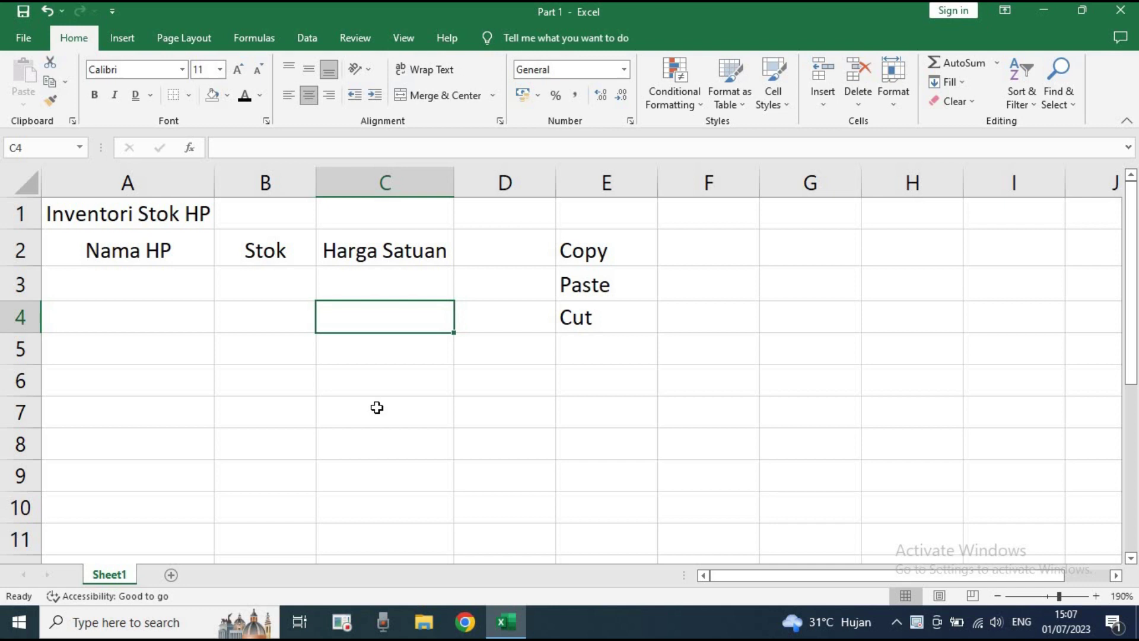
click(380, 407)
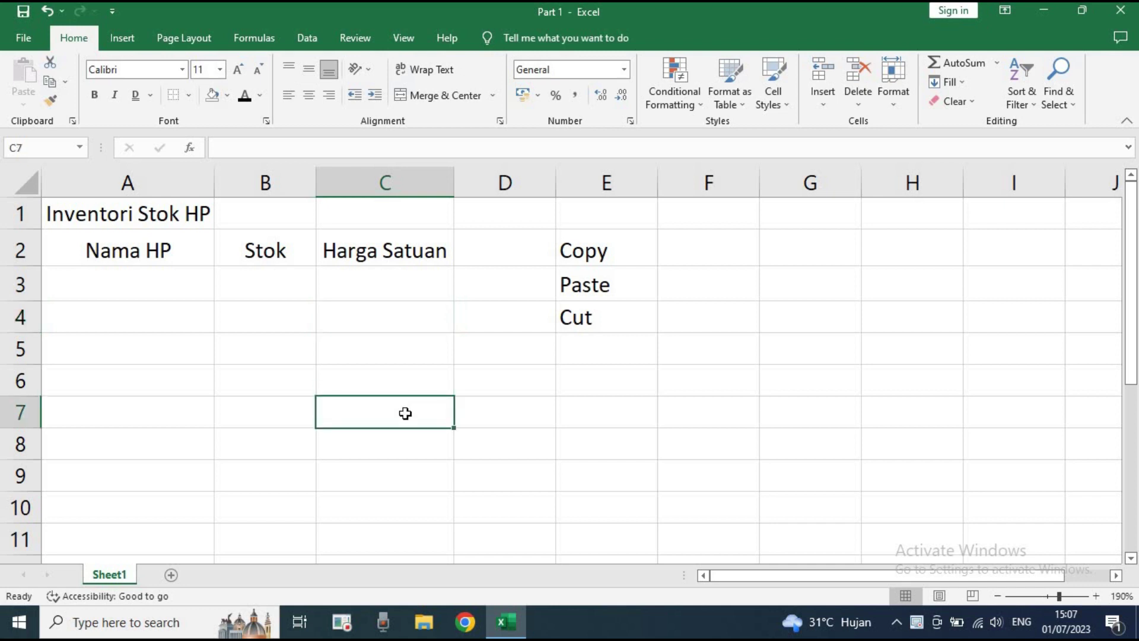
click(420, 349)
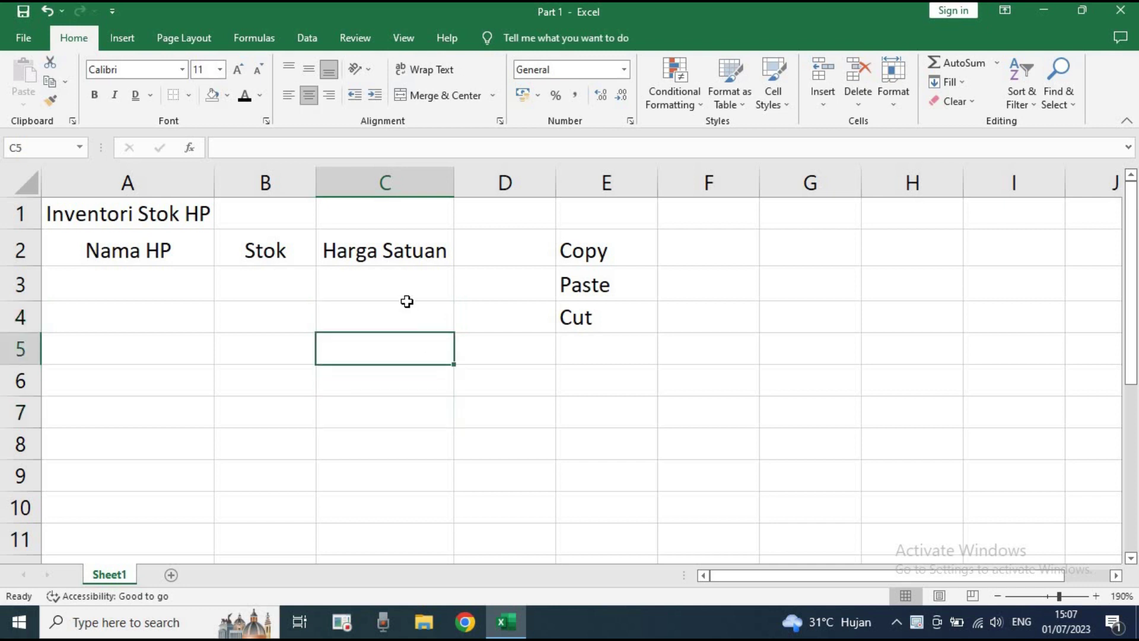
click(401, 263)
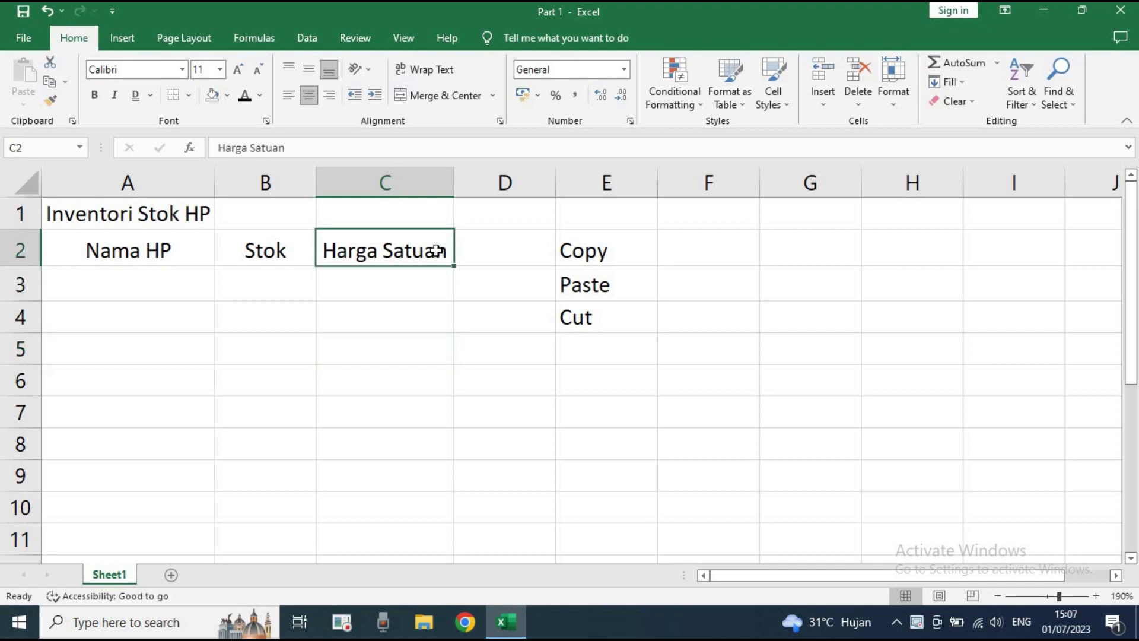
click(424, 324)
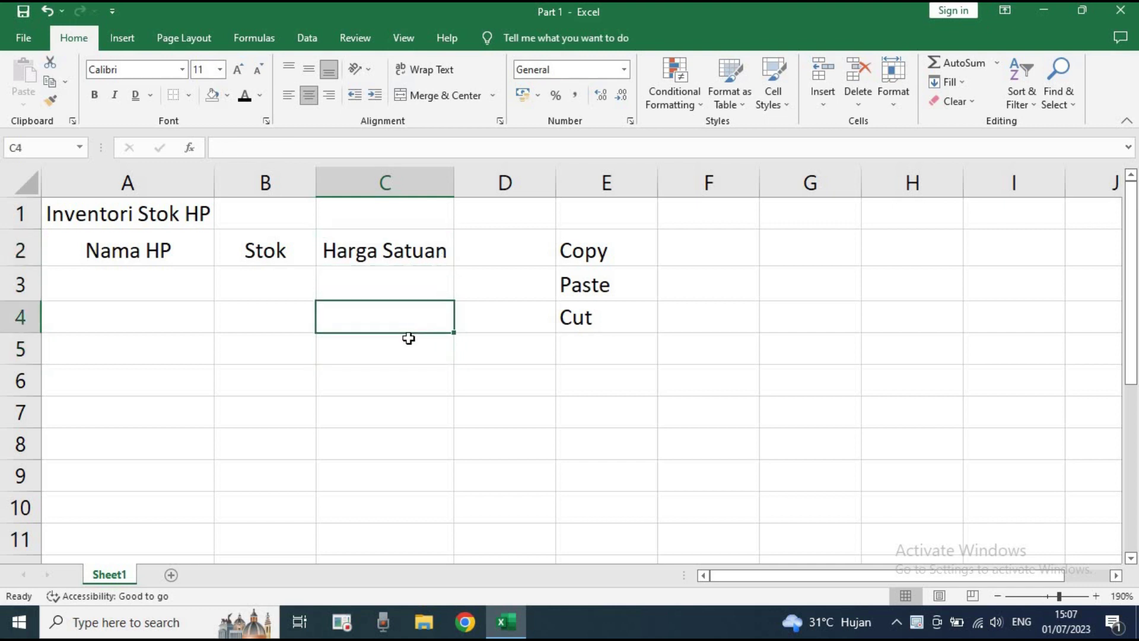
- Cut the "Harga Satuan" header from C2 and paste it into C4
click(401, 263)
right_click(402, 262)
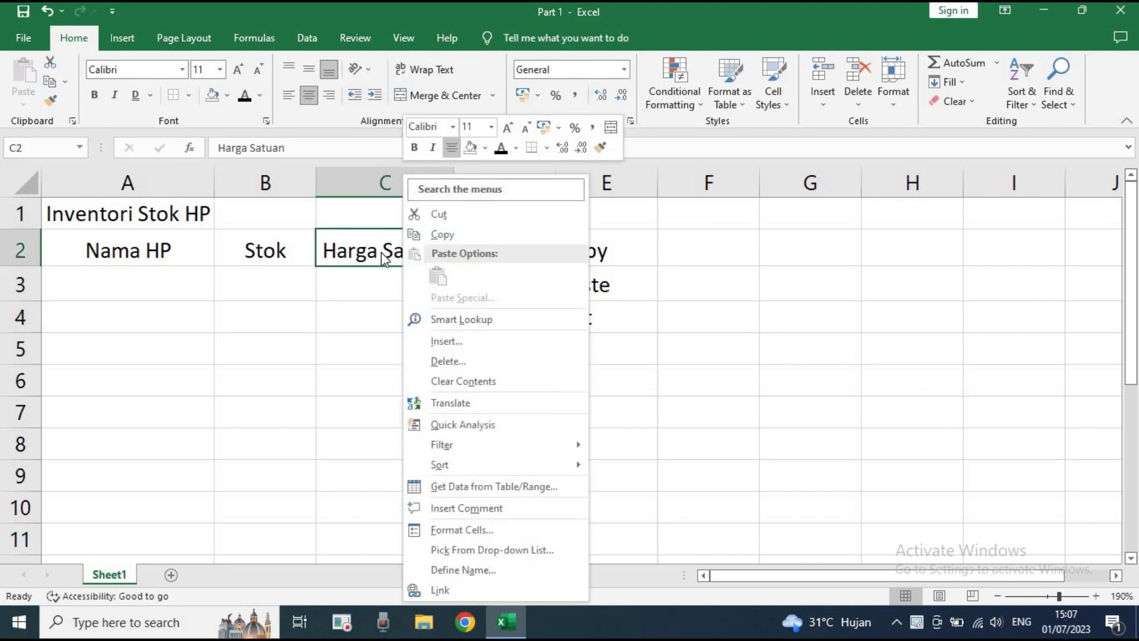
click(419, 217)
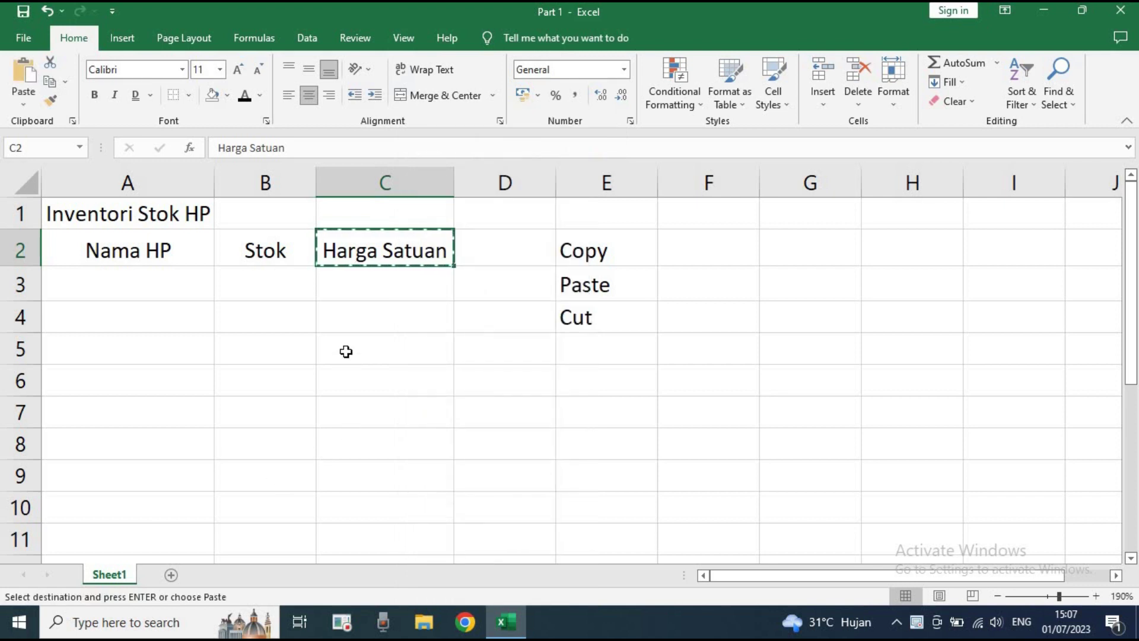
click(348, 325)
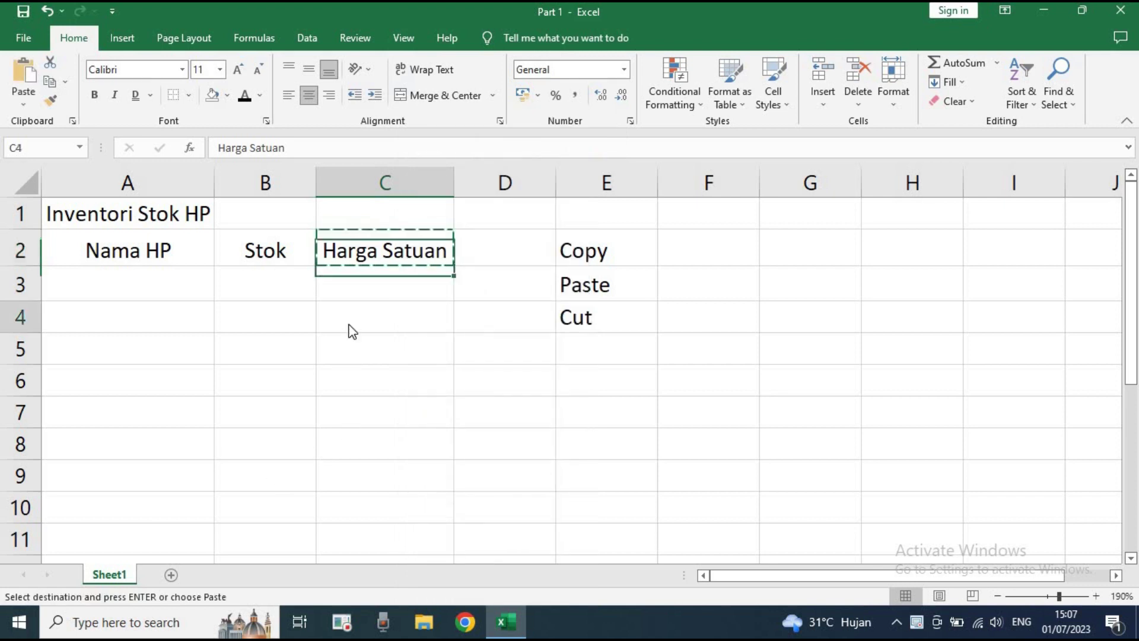
right_click(348, 326)
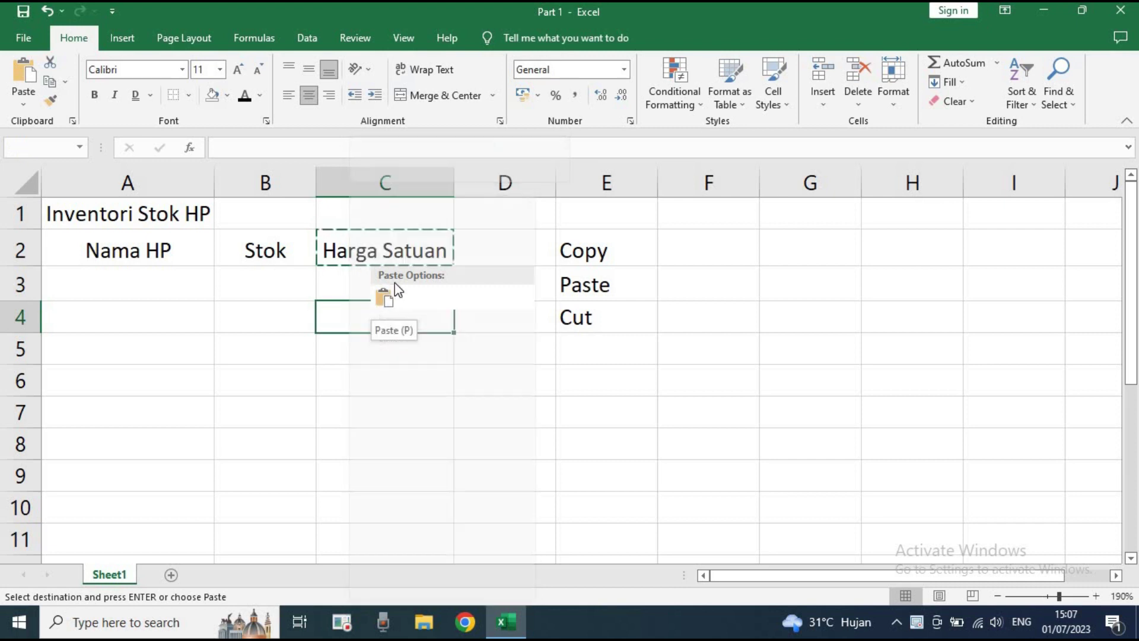
click(383, 299)
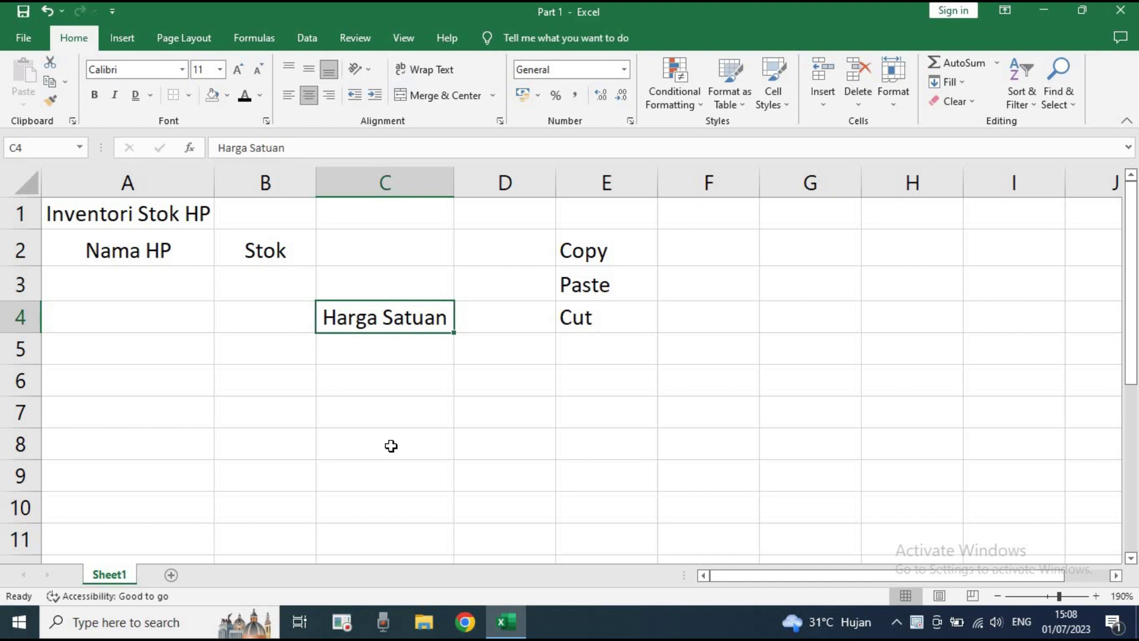
- Undo the move of the "Harga Satuan" header
click(386, 346)
key(ctrl+z)
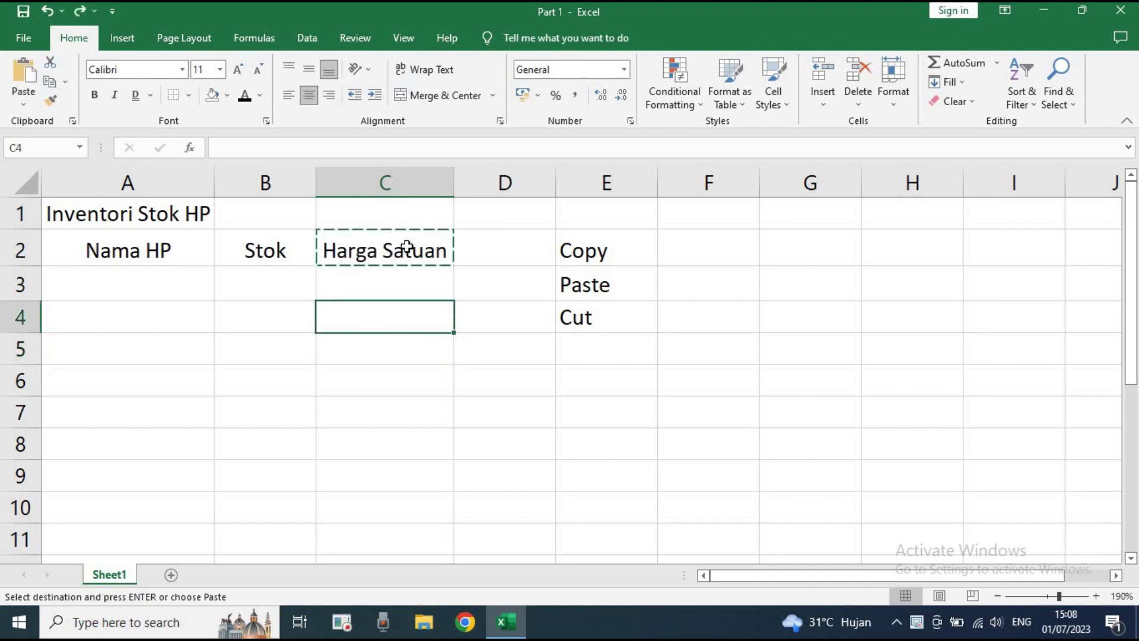
click(415, 381)
- Move the "Harga Satuan" header from C2 to C4 again by cut and paste
click(388, 244)
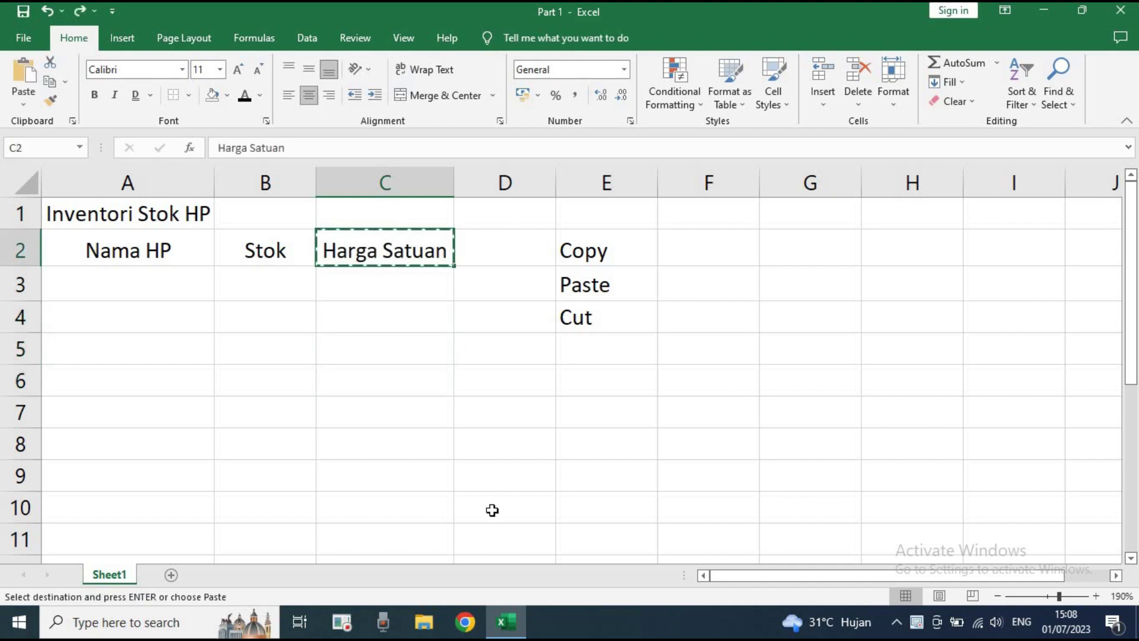
click(402, 313)
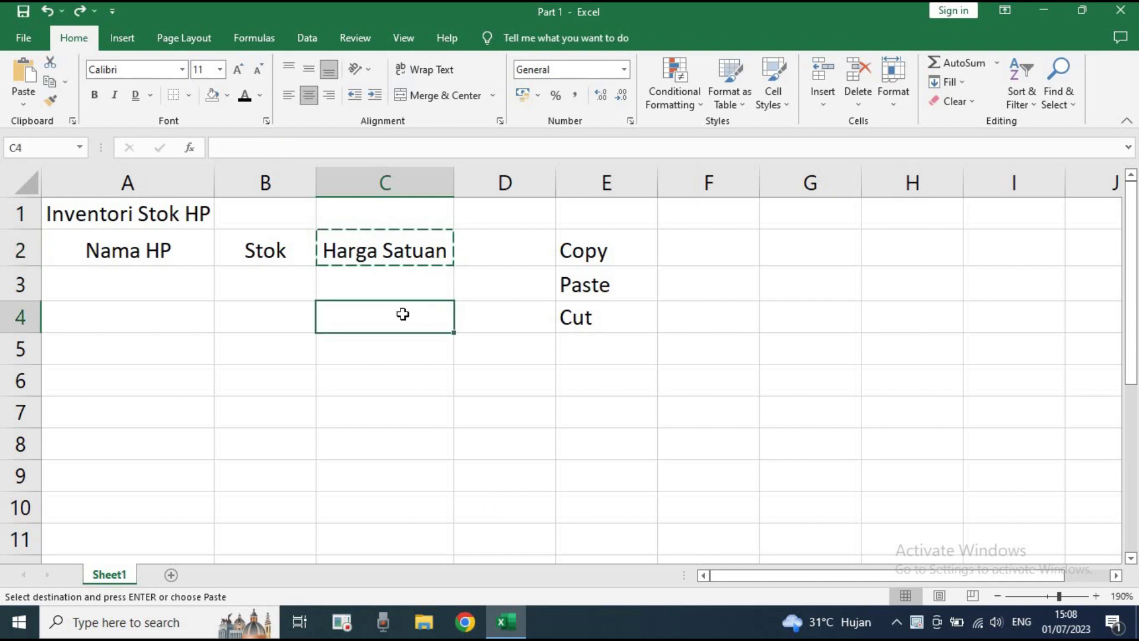
key(ctrl+v)
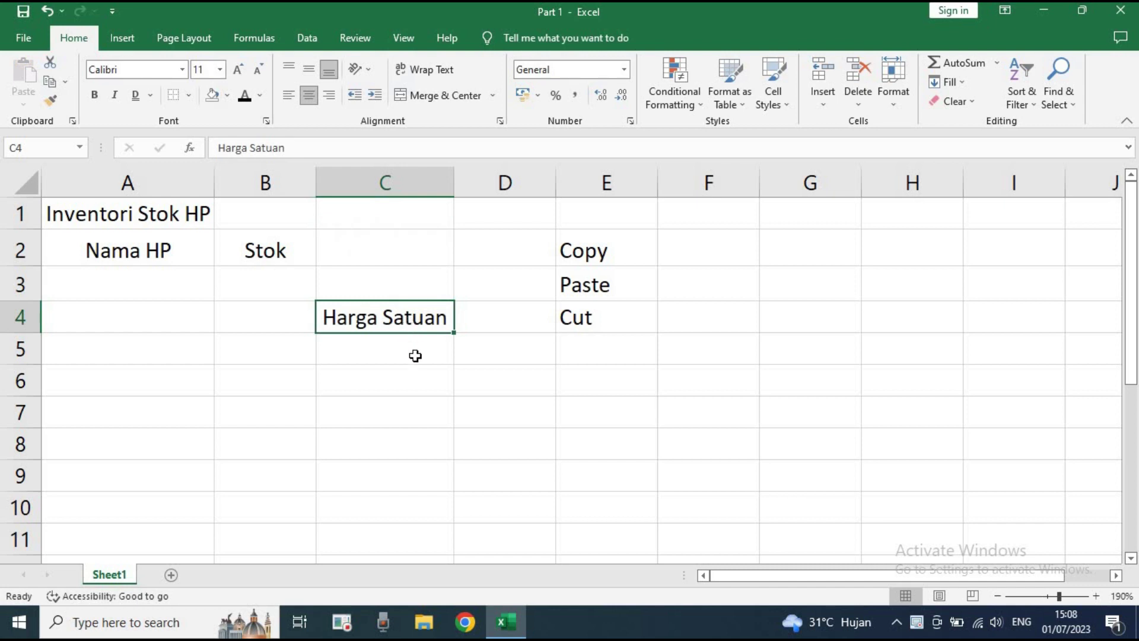
click(715, 252)
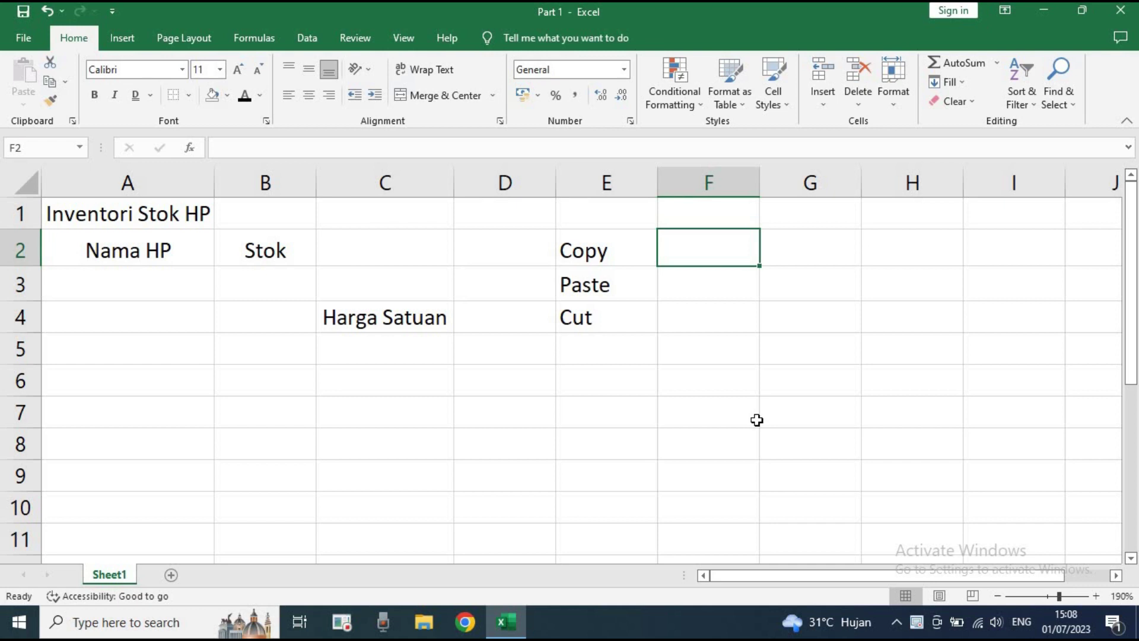
click(670, 277)
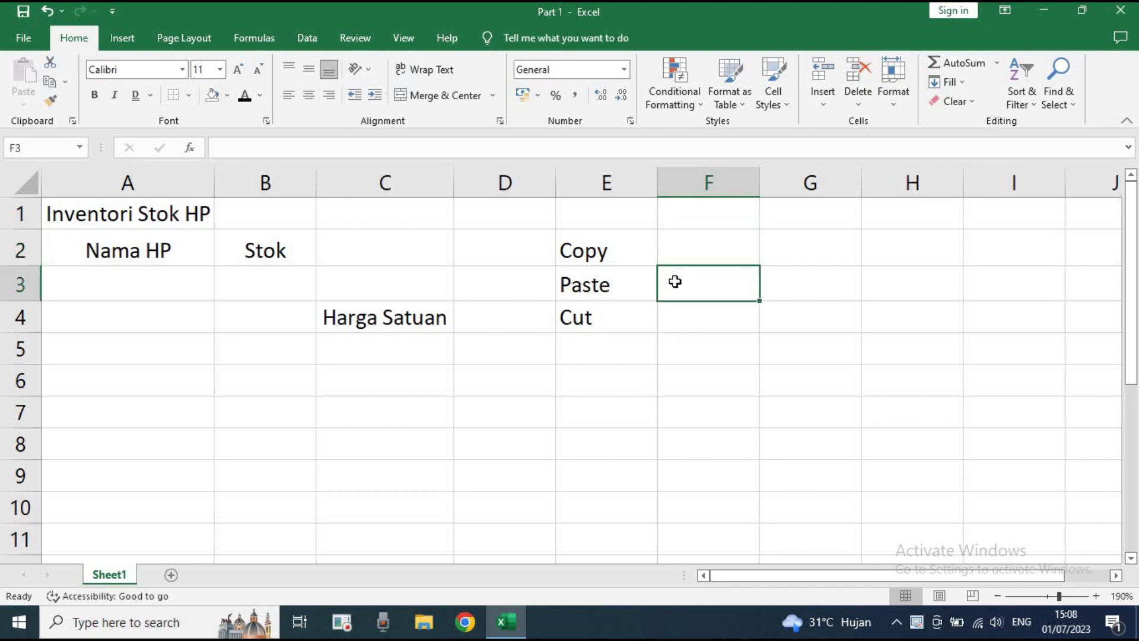
click(686, 317)
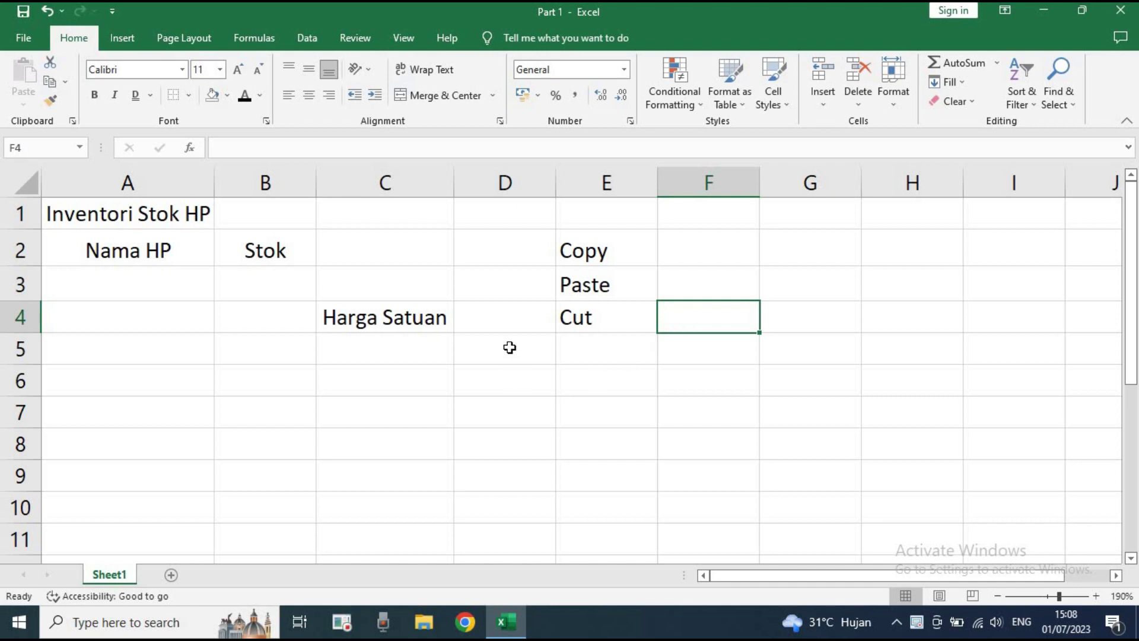
- Undo the move of "Harga Satuan" to C4, redo it, and undo it once more
key(ctrl+z)
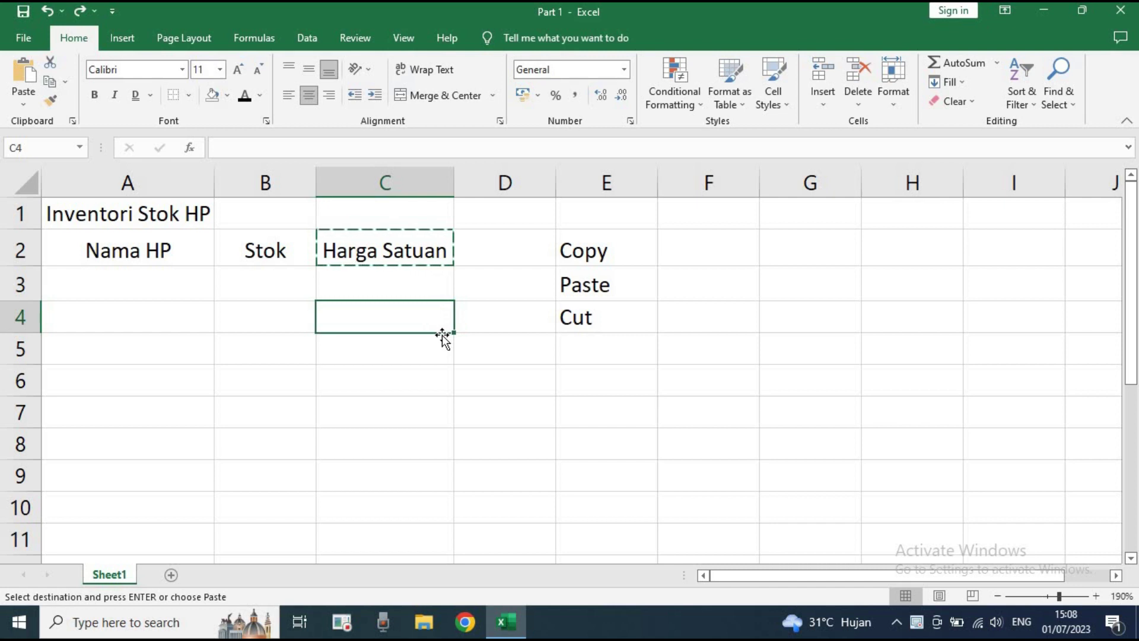
click(79, 11)
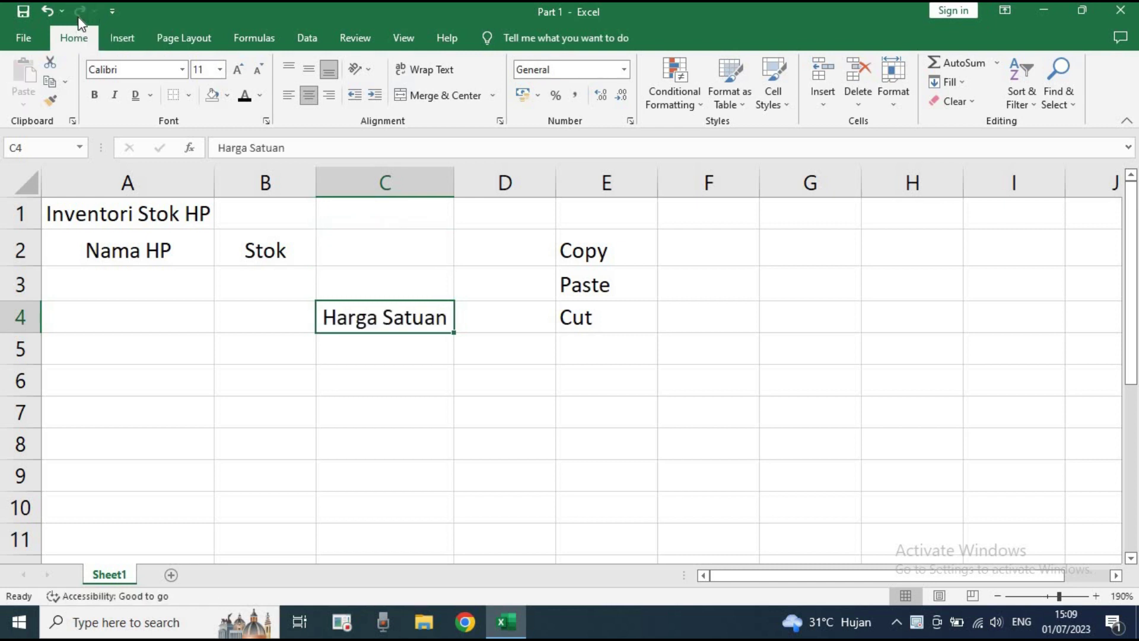
click(46, 11)
click(293, 387)
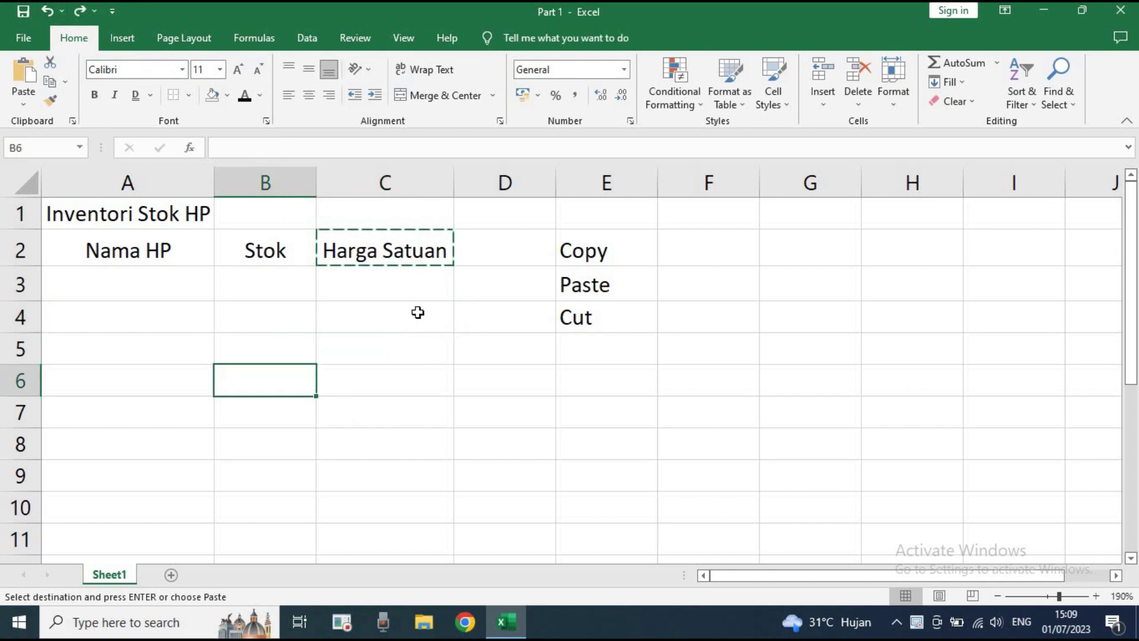
click(665, 359)
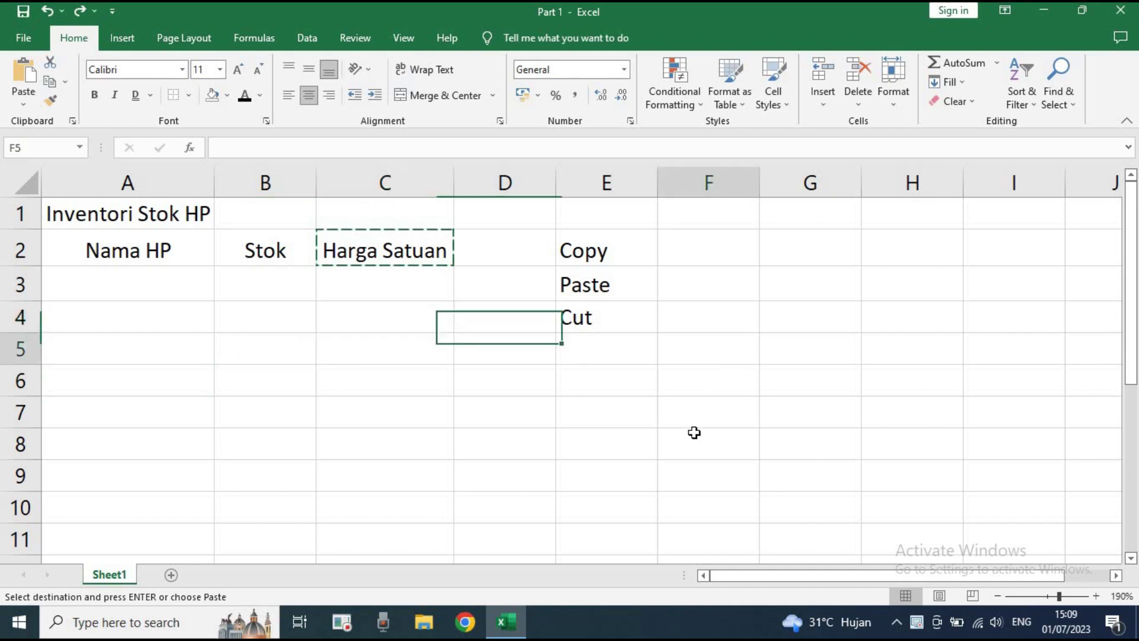
click(674, 437)
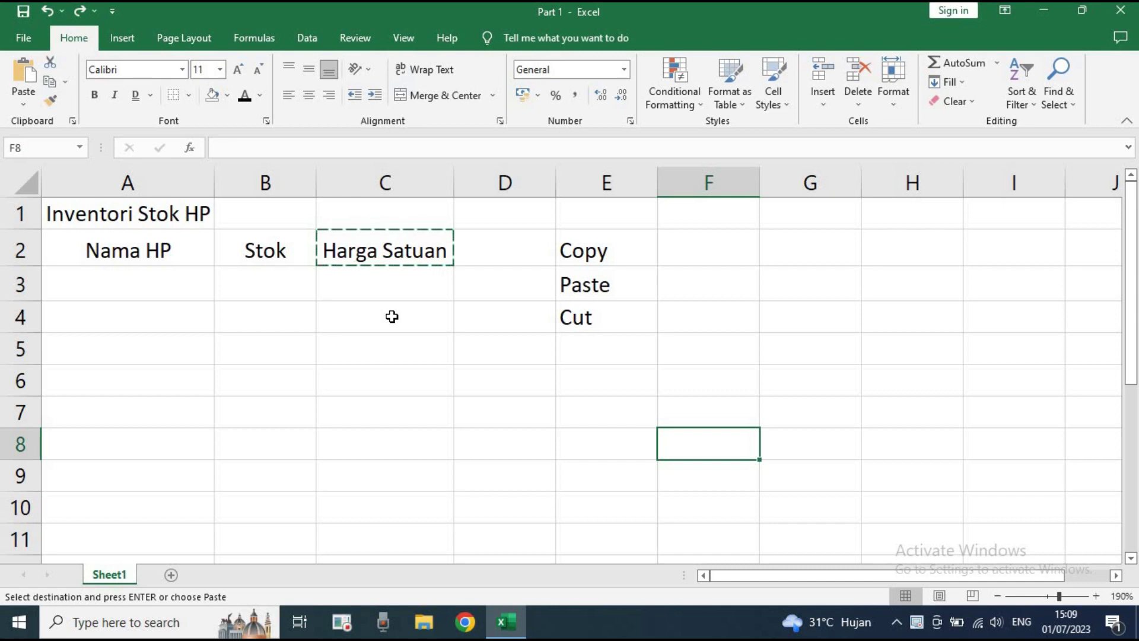
click(368, 373)
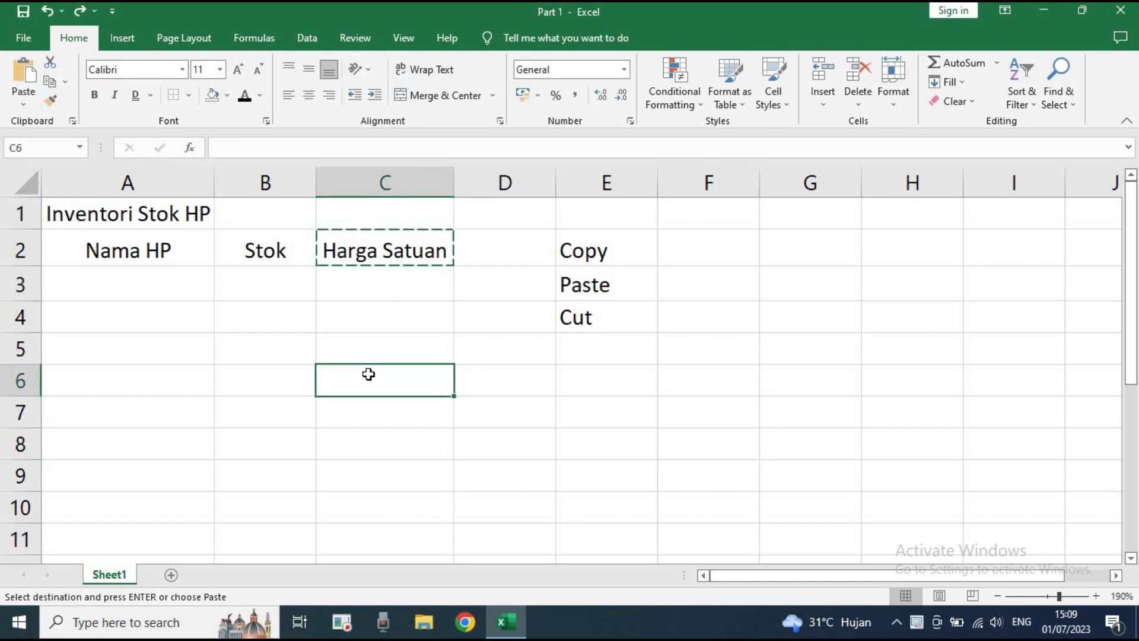